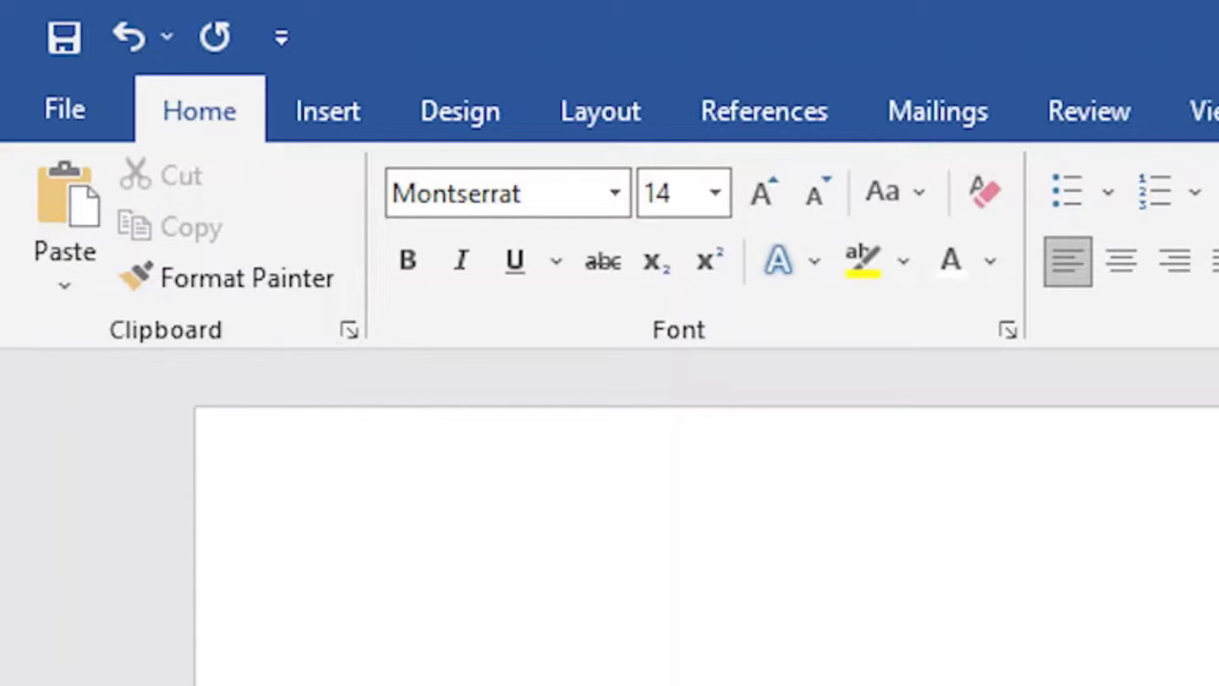
# - Create a new blank Word document, Document3
pyautogui.click(63, 109)
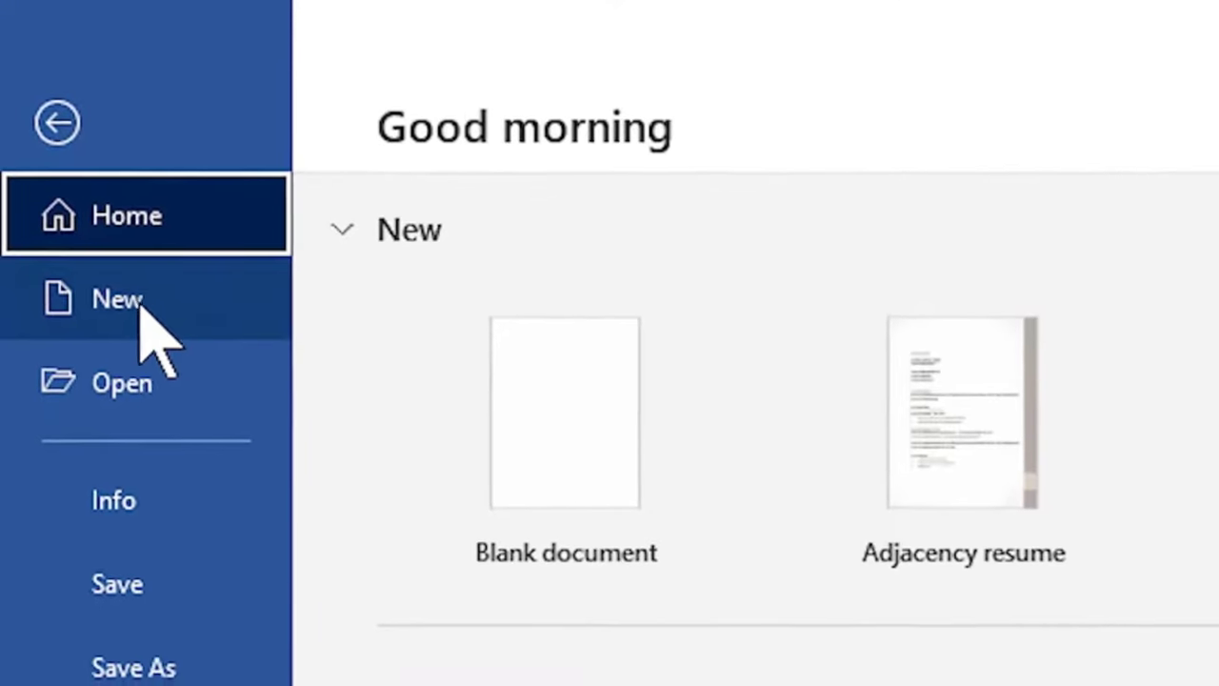
pyautogui.click(131, 322)
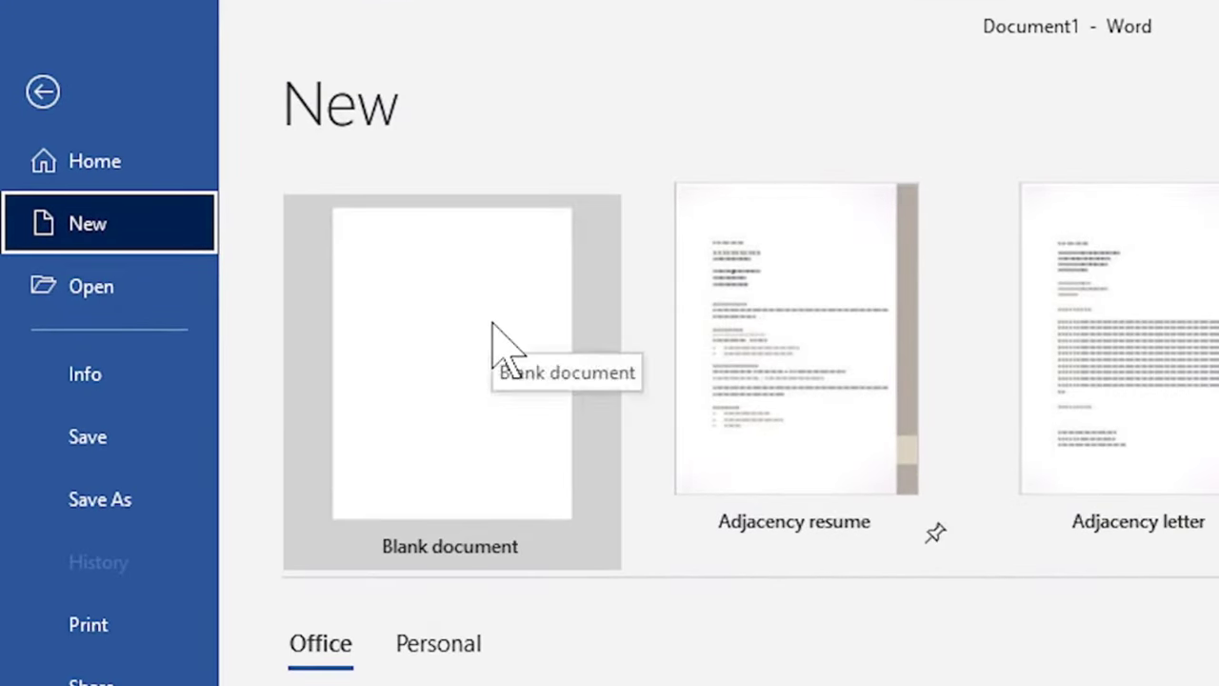
pyautogui.click(494, 325)
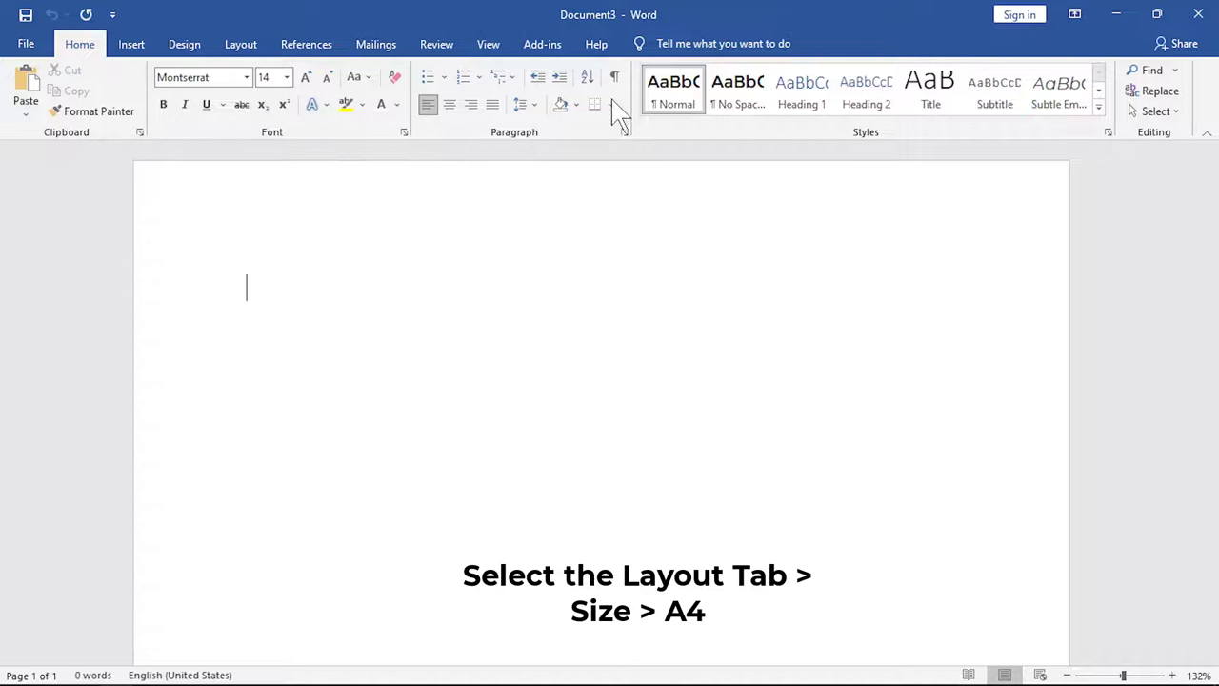
# - Set the paper size to A4
pyautogui.click(238, 45)
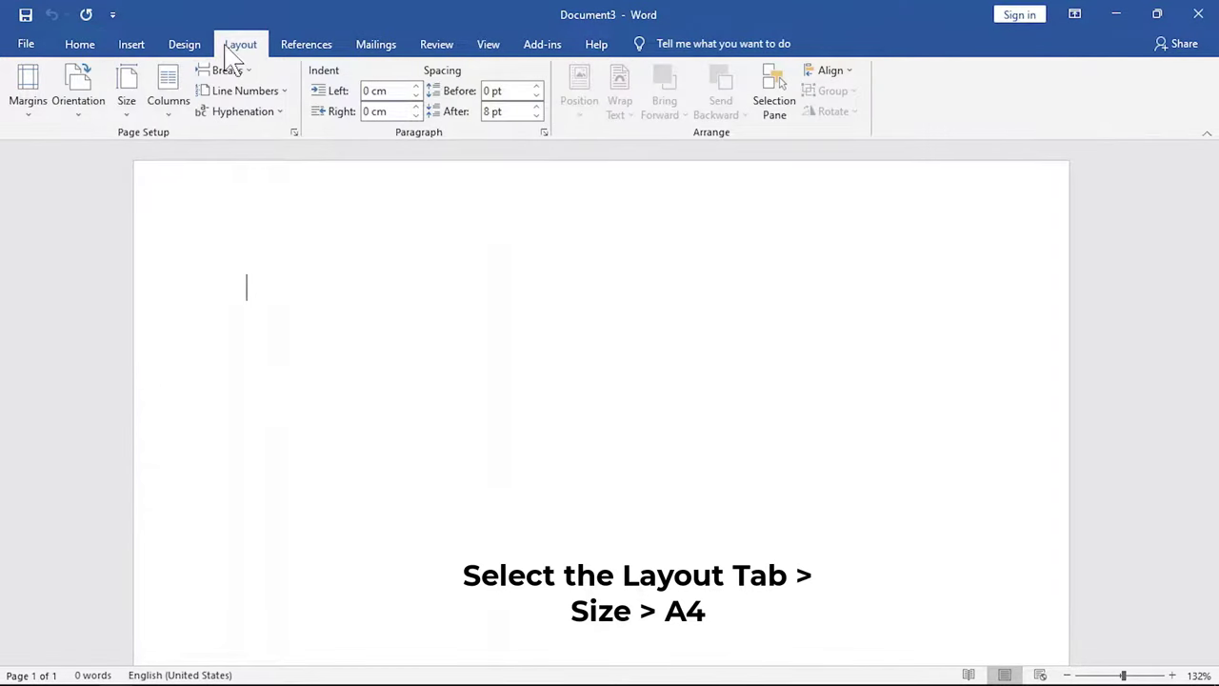
pyautogui.click(133, 96)
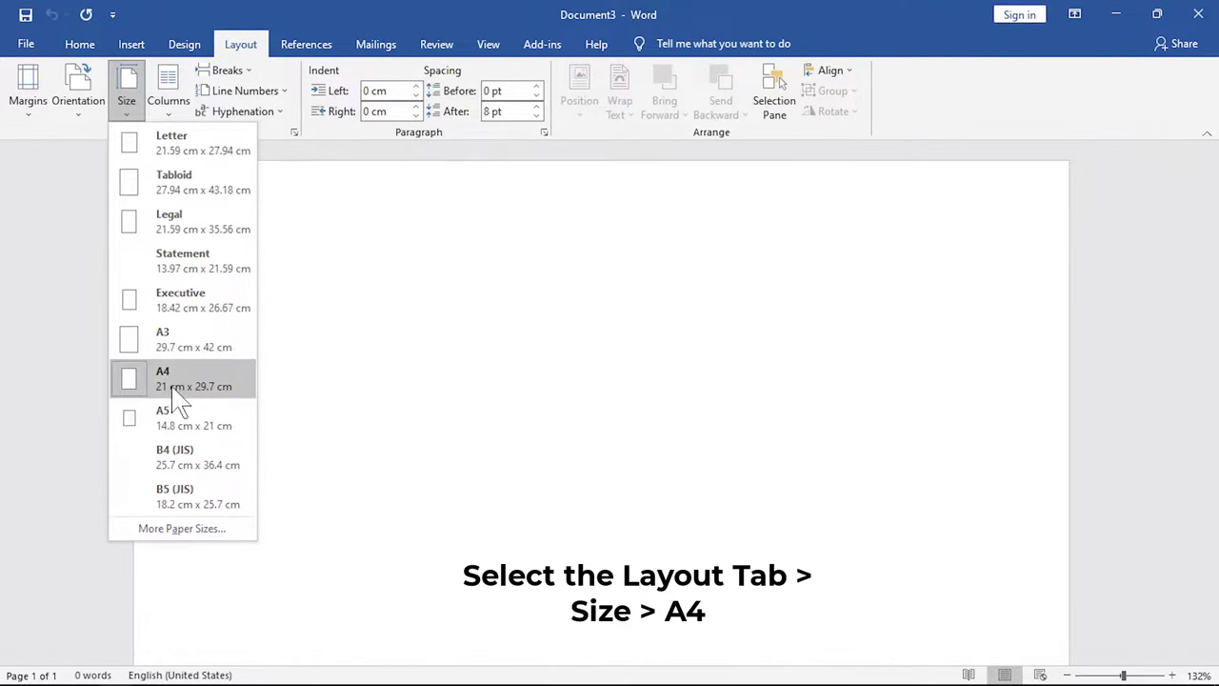
pyautogui.click(221, 386)
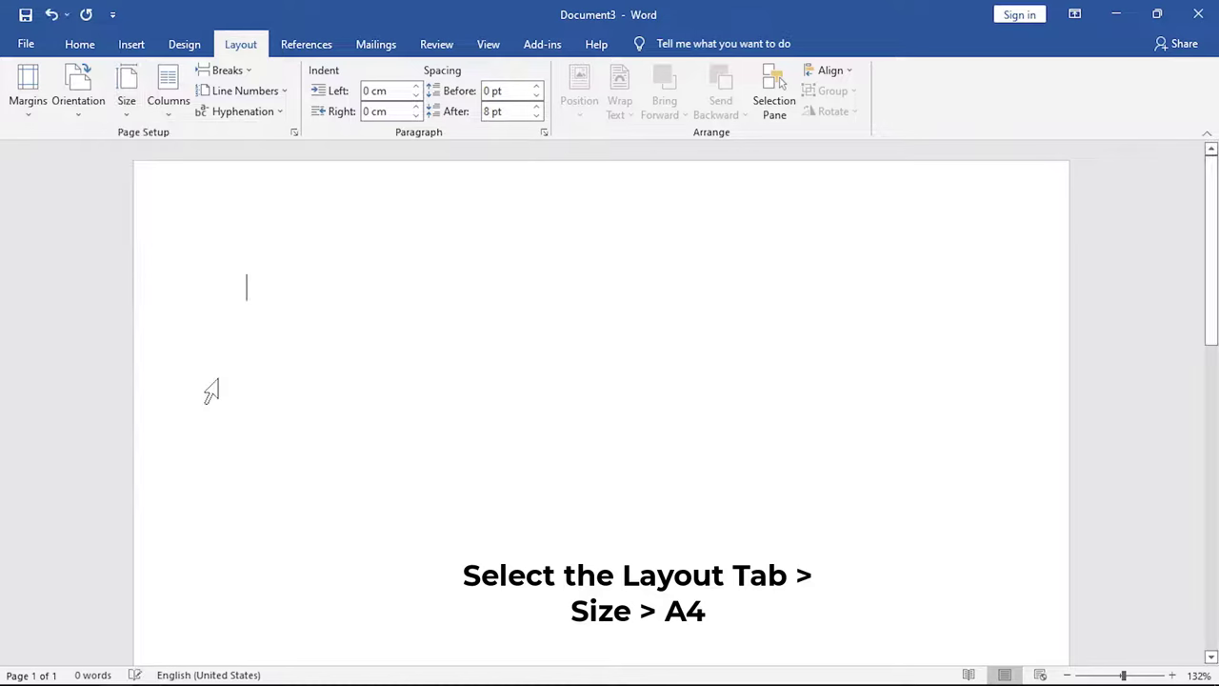
# - Apply custom 0.5 cm top, bottom, left and right margins to the whole document
pyautogui.click(28, 95)
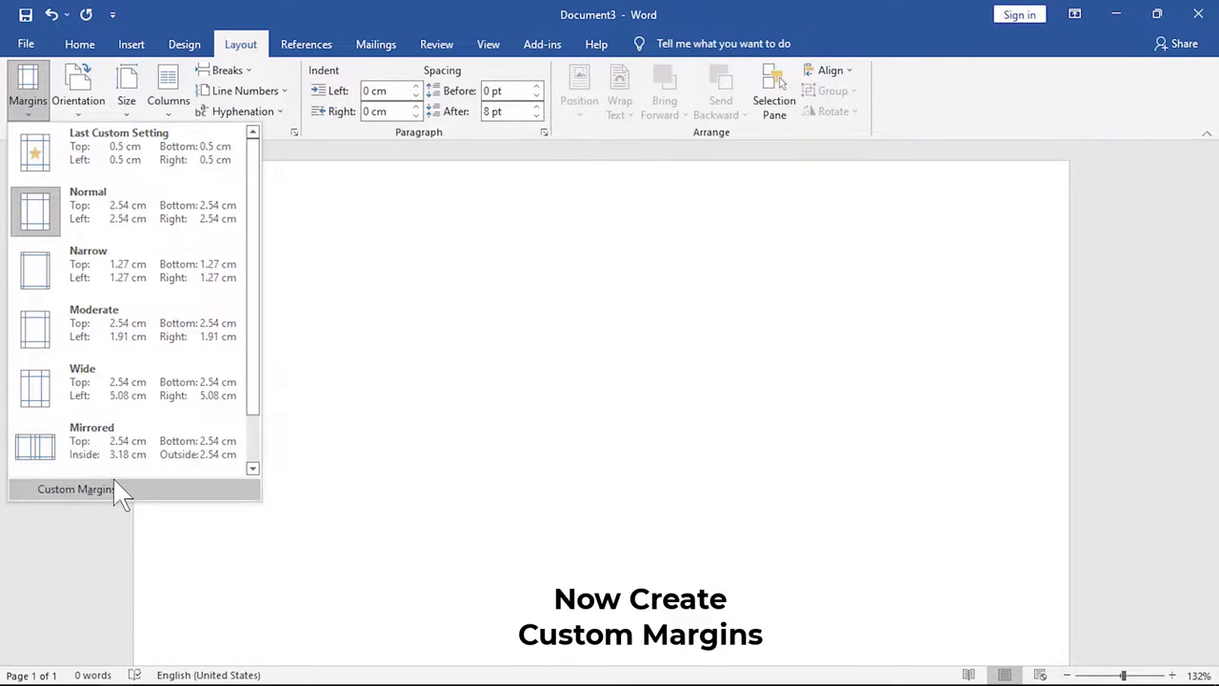
pyautogui.click(192, 494)
pyautogui.write('0.5')
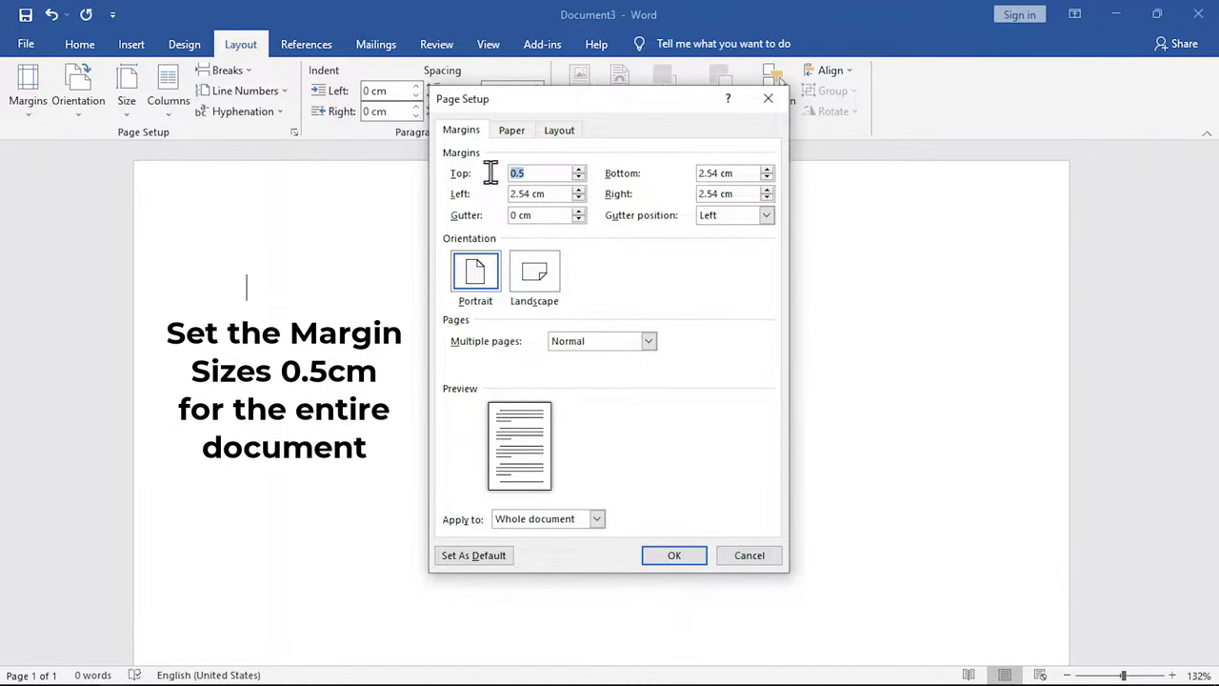
pyautogui.press('Tab')
pyautogui.write('0.5')
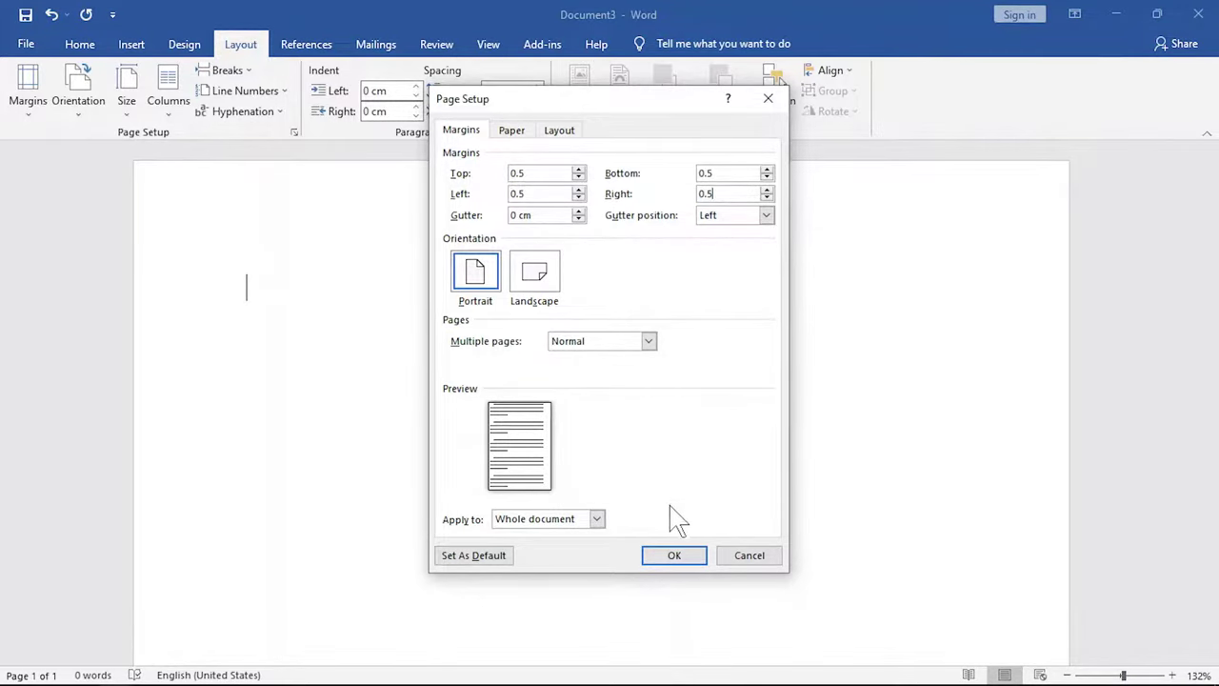
pyautogui.click(674, 559)
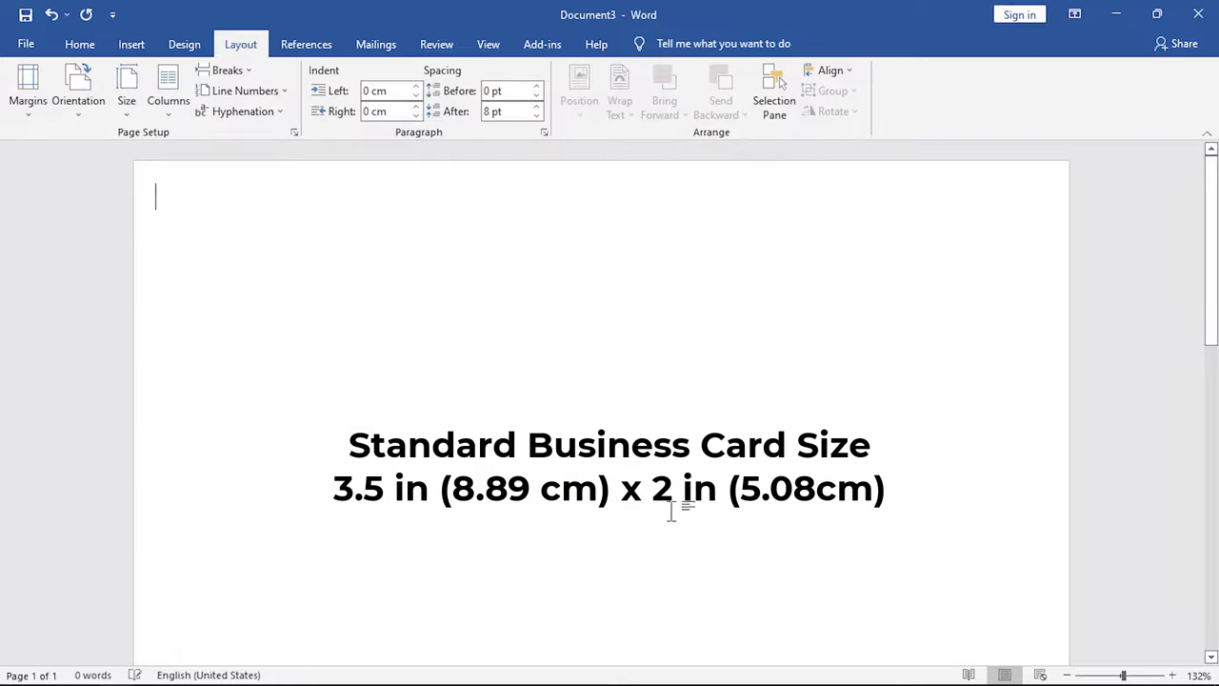
# - Draw a rectangle near the page's top left, sized 2 in tall by 3.5 in wide
pyautogui.click(131, 44)
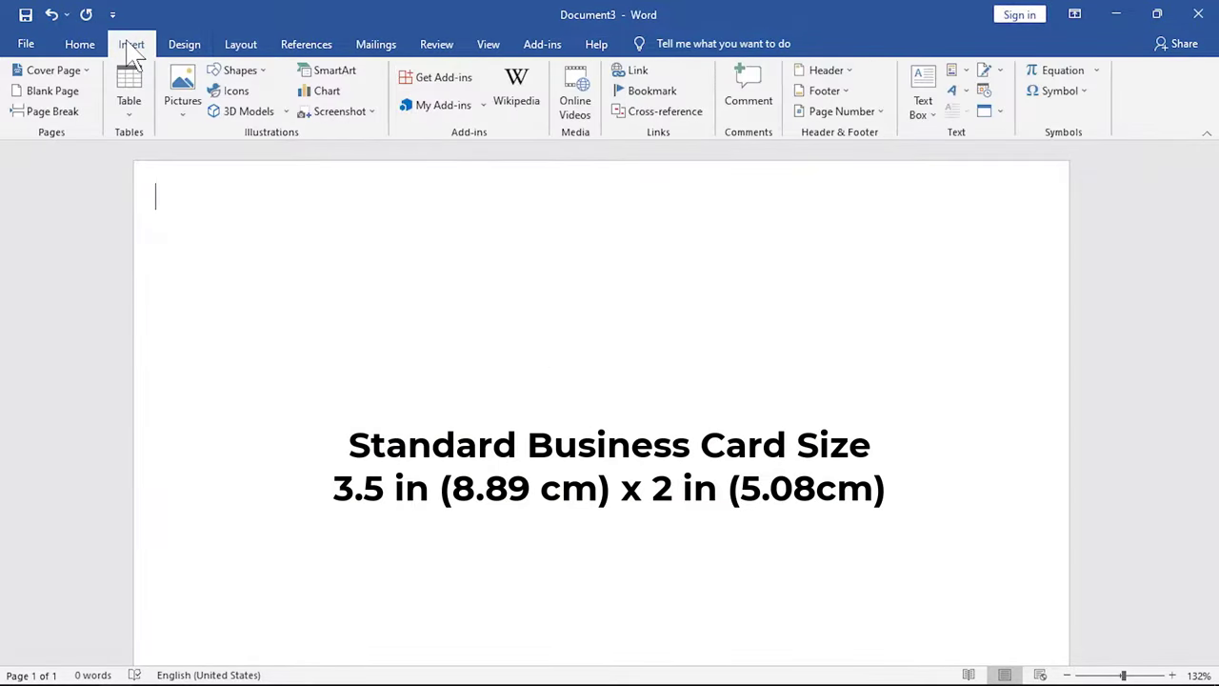
pyautogui.click(233, 84)
pyautogui.click(269, 113)
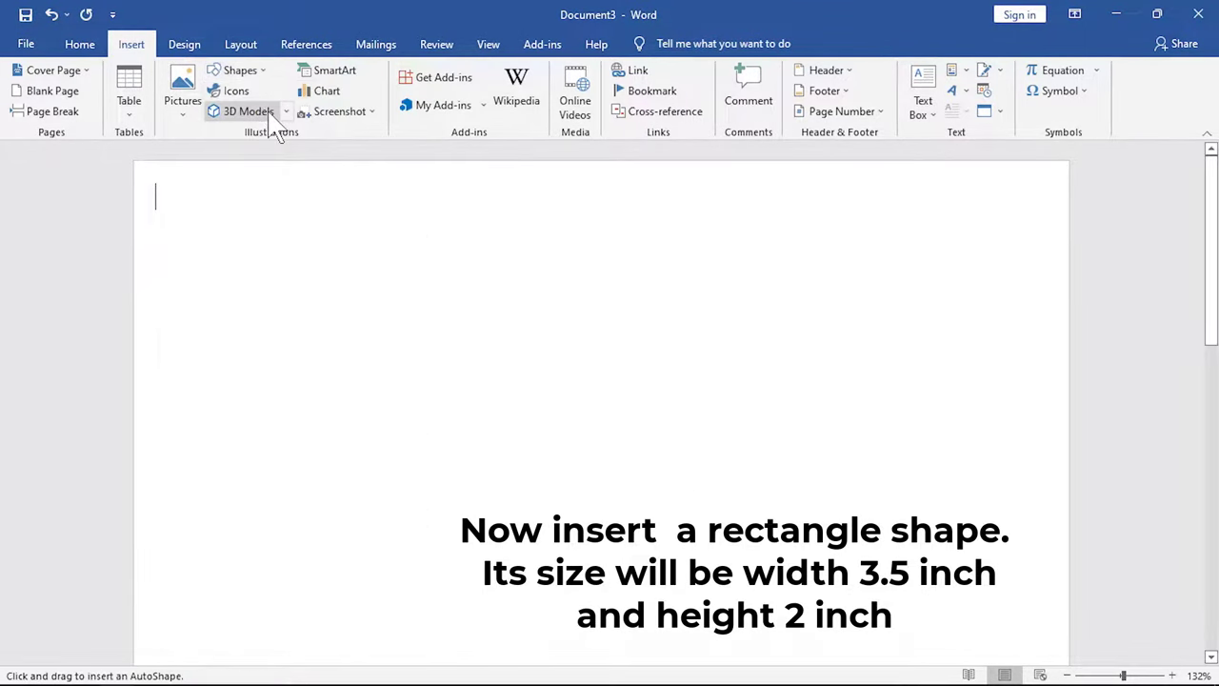
pyautogui.moveTo(180, 234)
pyautogui.mouseDown()
pyautogui.moveTo(498, 483)
pyautogui.moveTo(606, 463)
pyautogui.mouseUp()
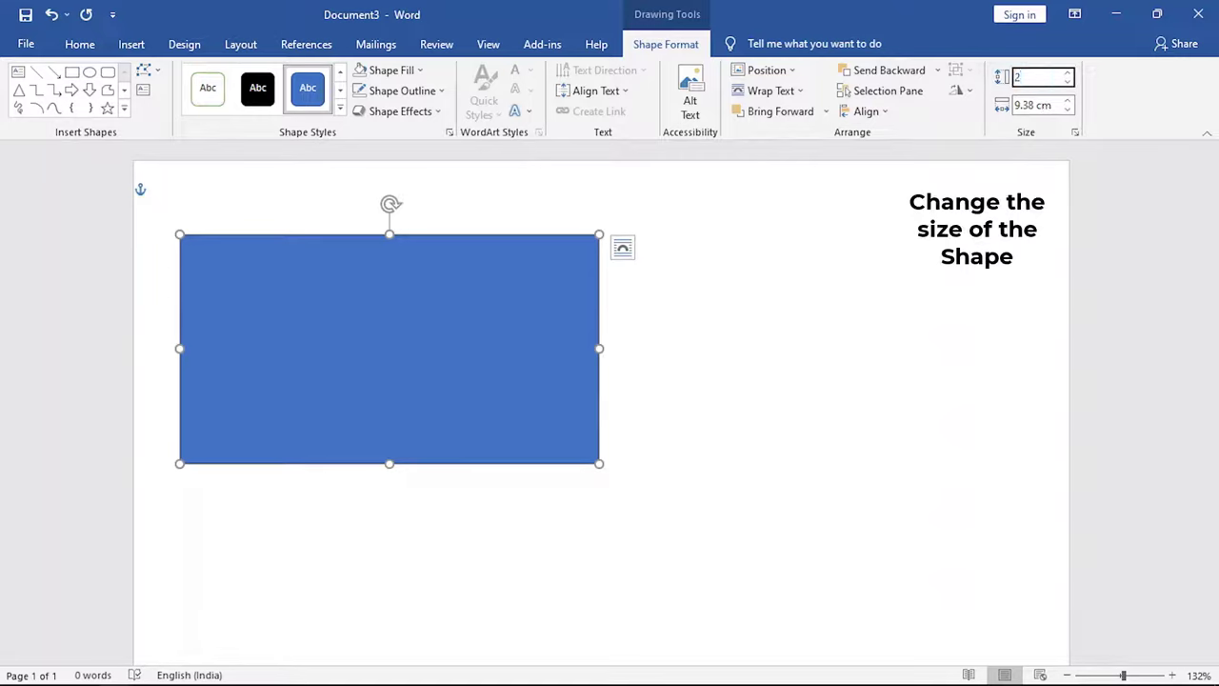
pyautogui.click(1041, 105)
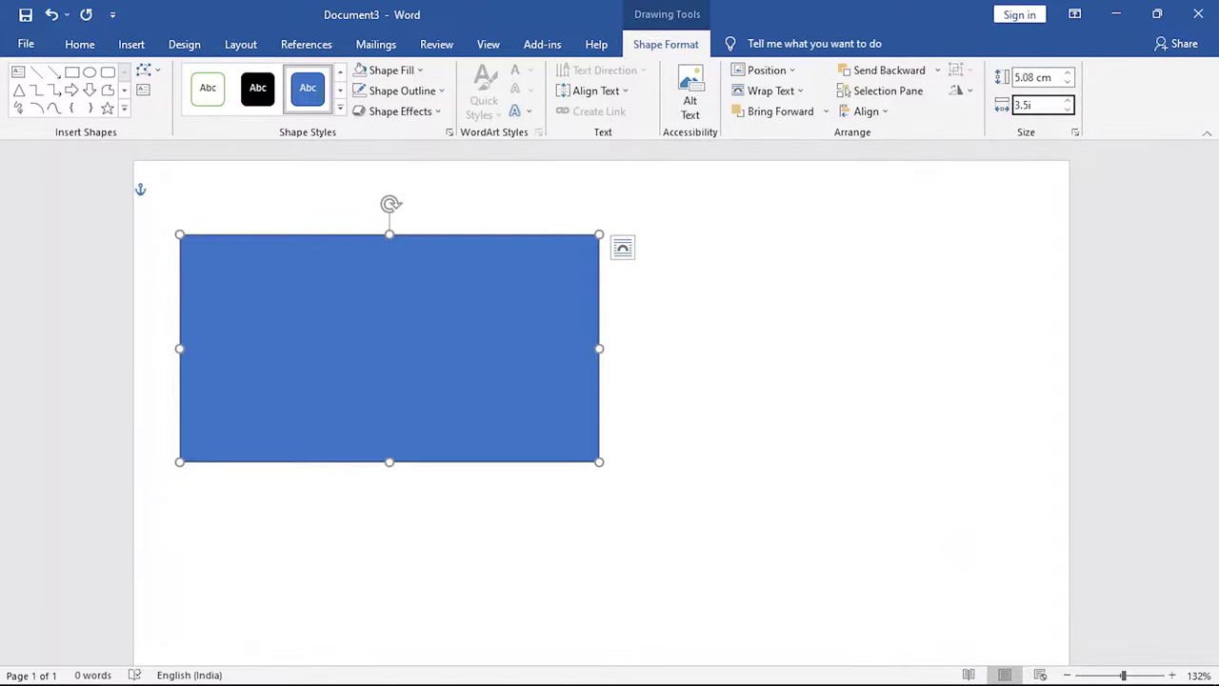
pyautogui.press('Return')
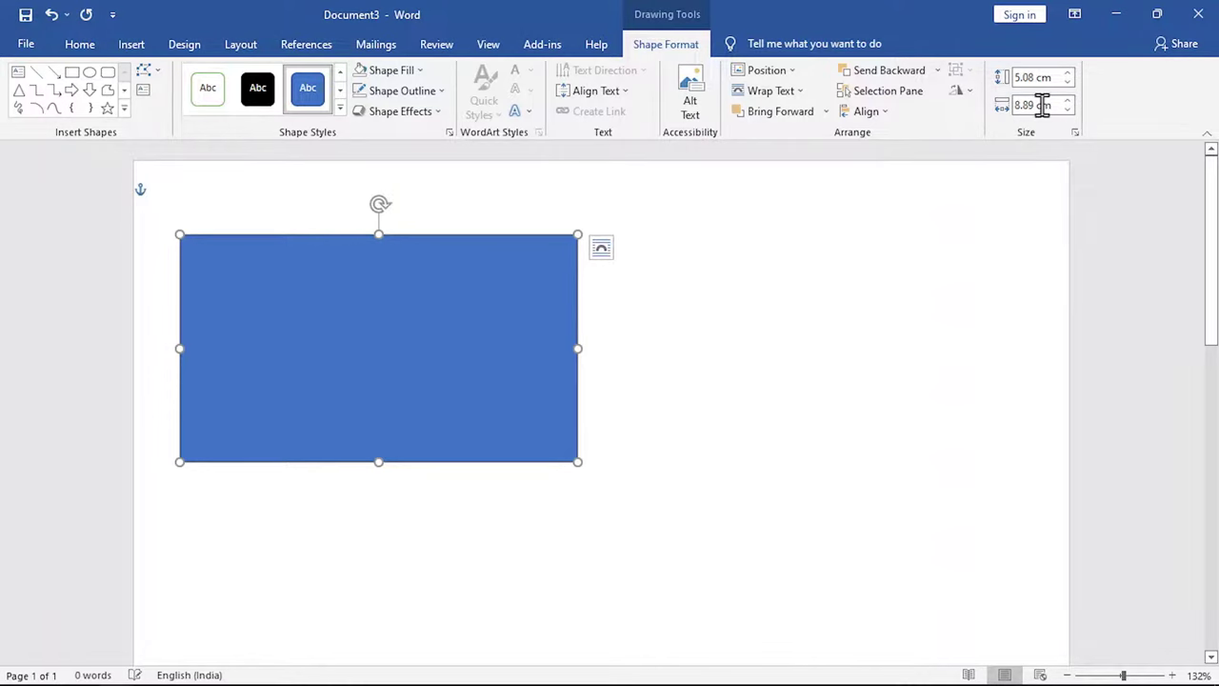
# - Fill the rectangle with dark navy blue
pyautogui.click(729, 322)
pyautogui.click(459, 312)
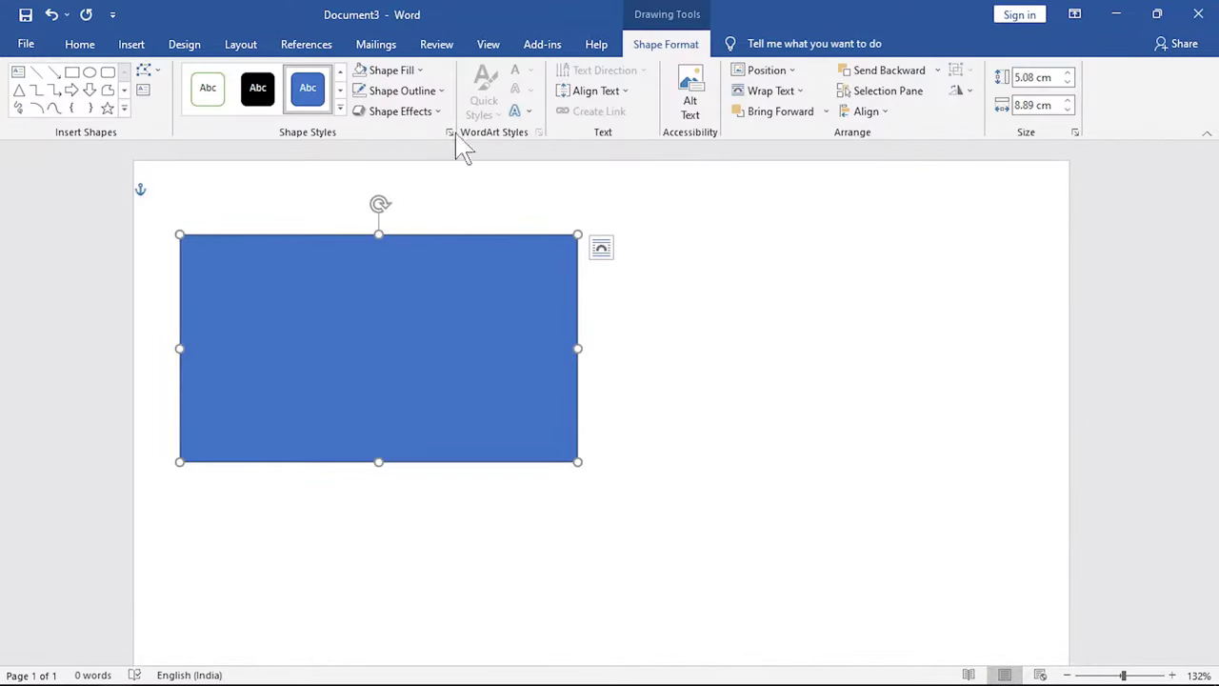
pyautogui.click(392, 71)
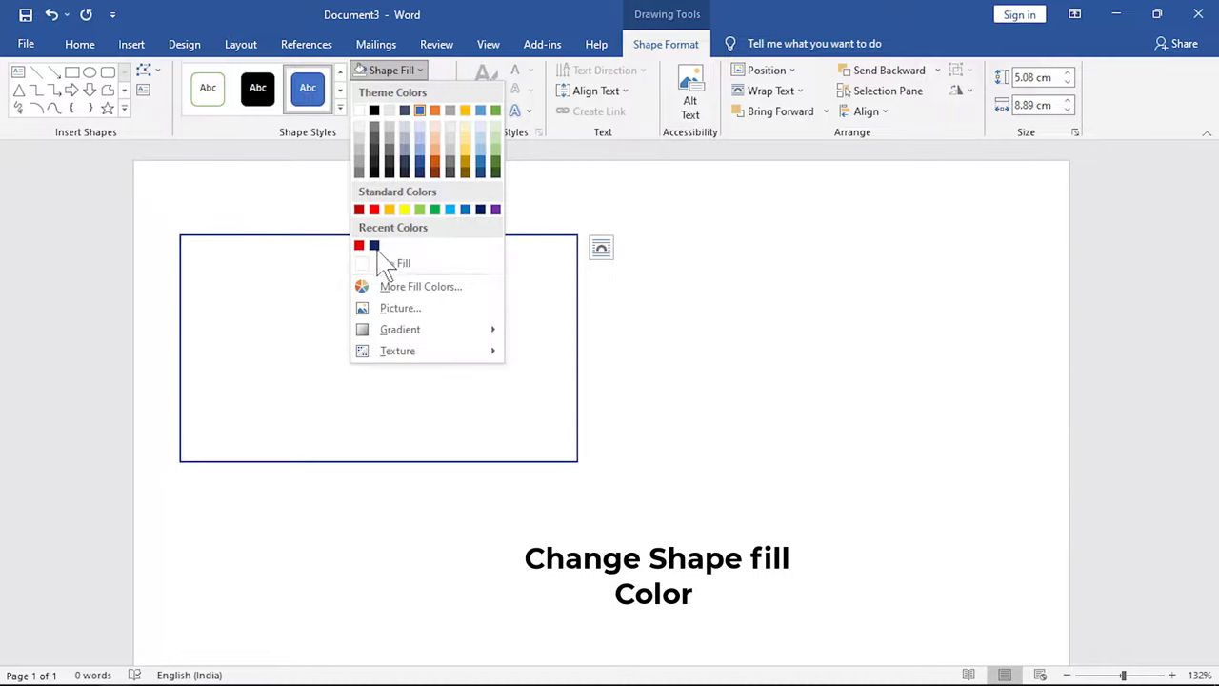
pyautogui.click(373, 246)
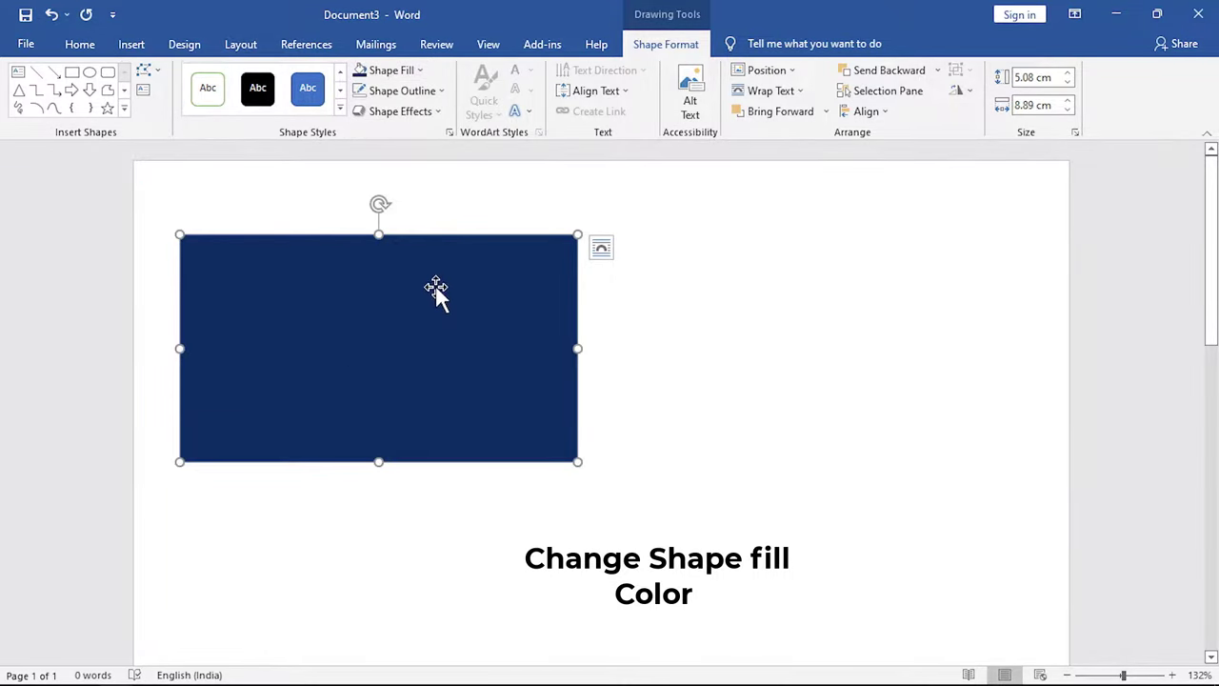
pyautogui.click(603, 310)
pyautogui.click(469, 279)
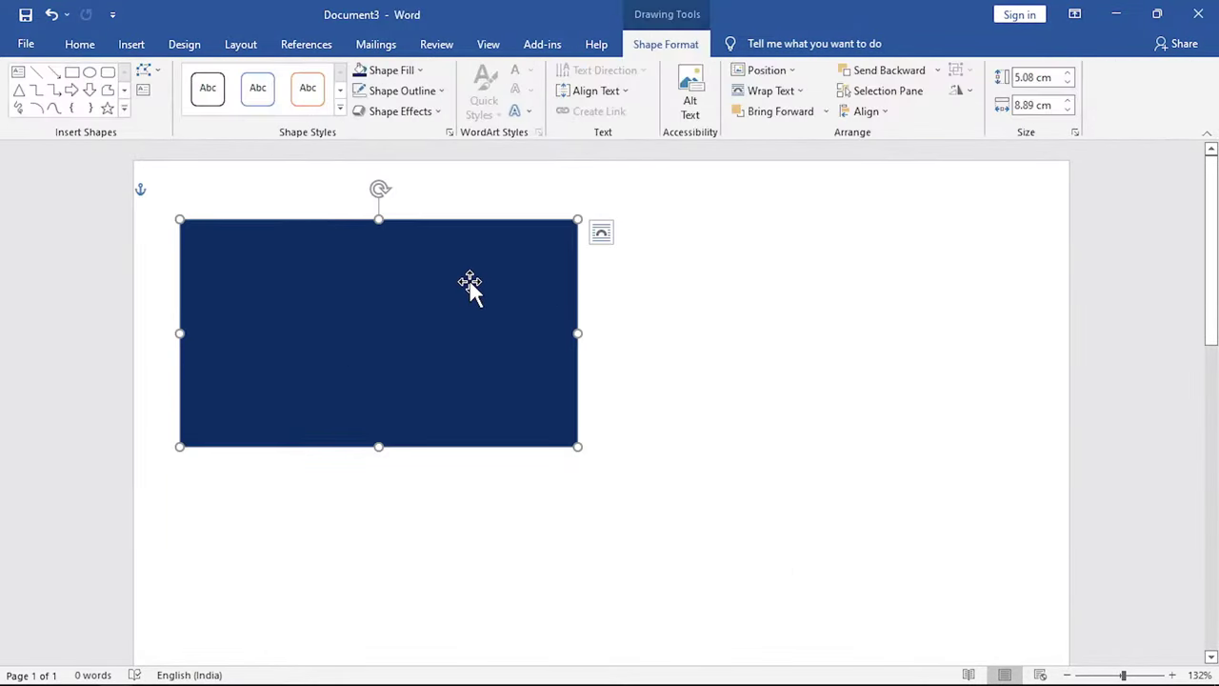
pyautogui.click(750, 410)
# - Draw a small text box in the navy rectangle's lower left
pyautogui.click(130, 45)
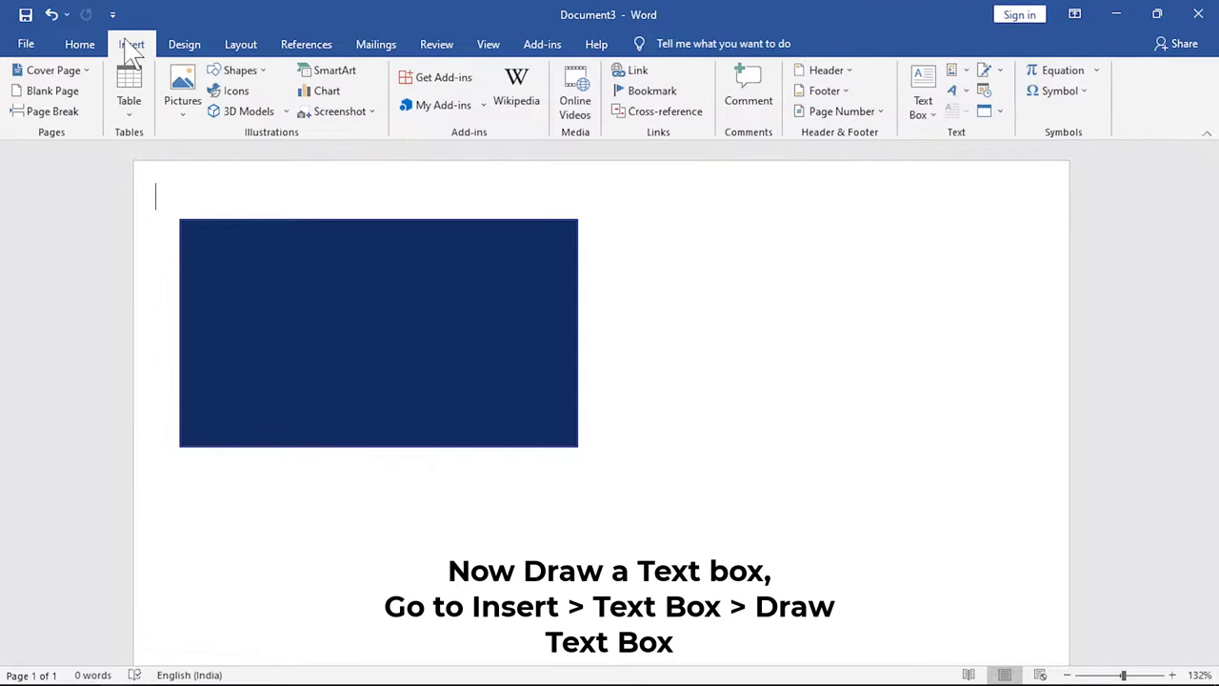
pyautogui.click(929, 108)
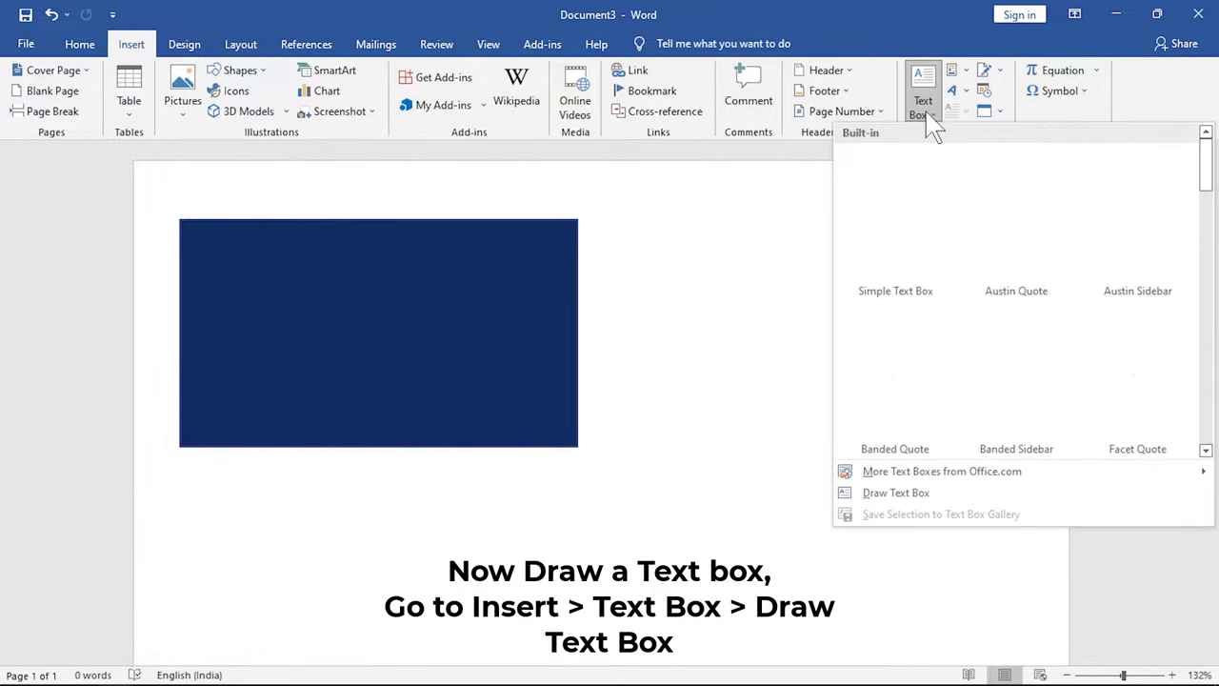
pyautogui.click(895, 493)
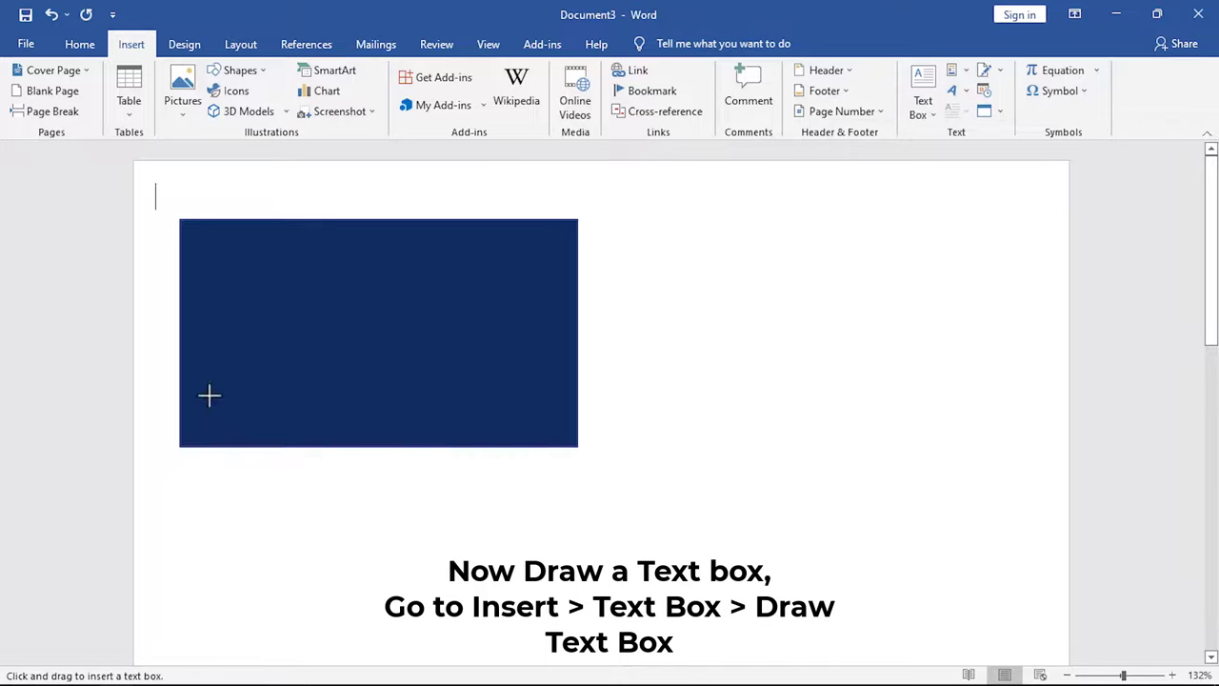
pyautogui.moveTo(226, 401); pyautogui.dragTo(338, 436)
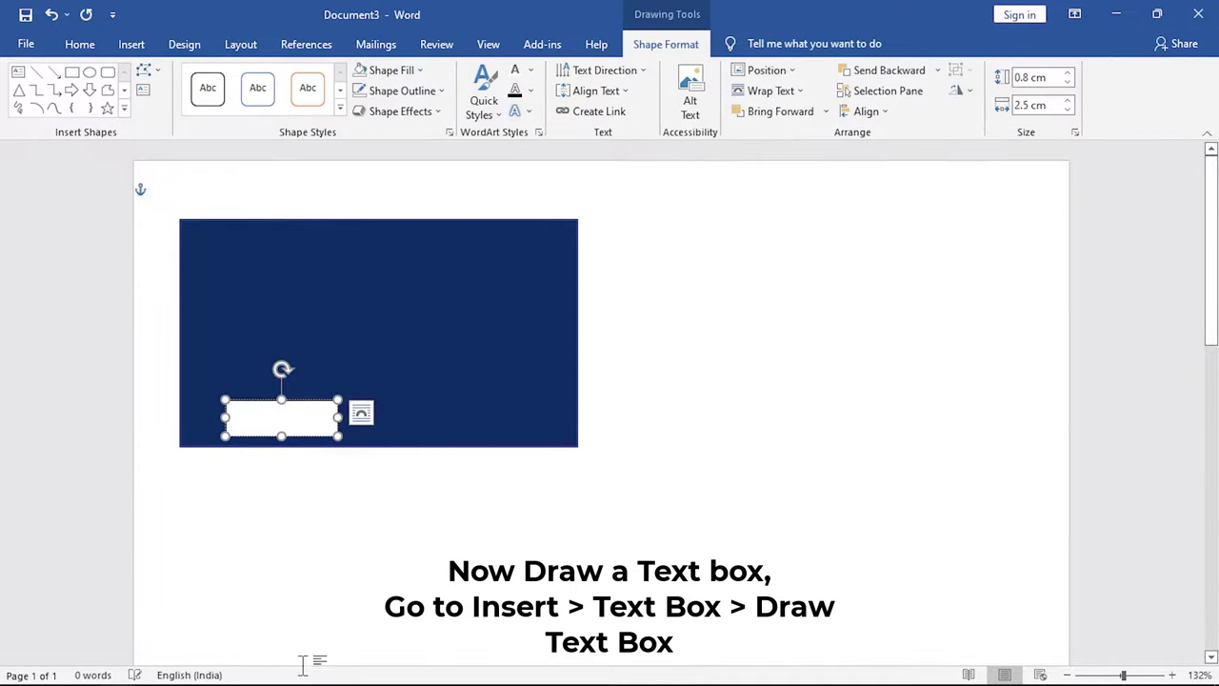
# - Paste the two phone-number lines from Document1 into the text box, then narrow and nudge it
pyautogui.moveTo(114, 672)
pyautogui.click(120, 623)
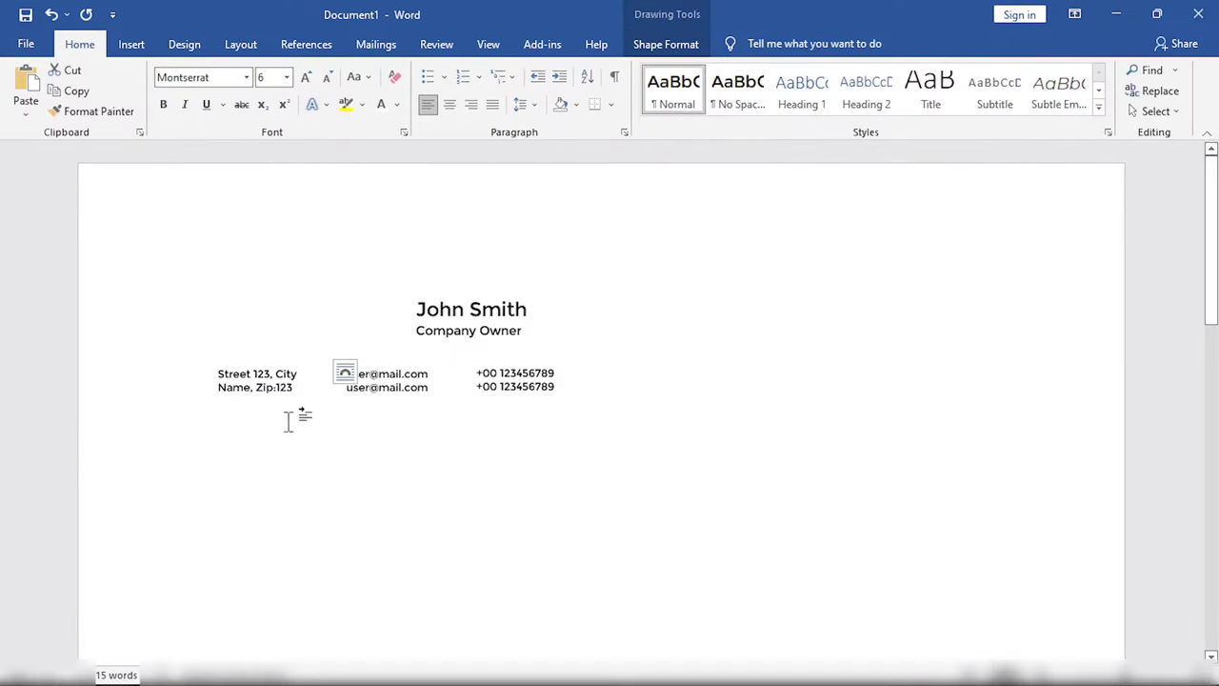
pyautogui.hotkey('ctrl', 'c')
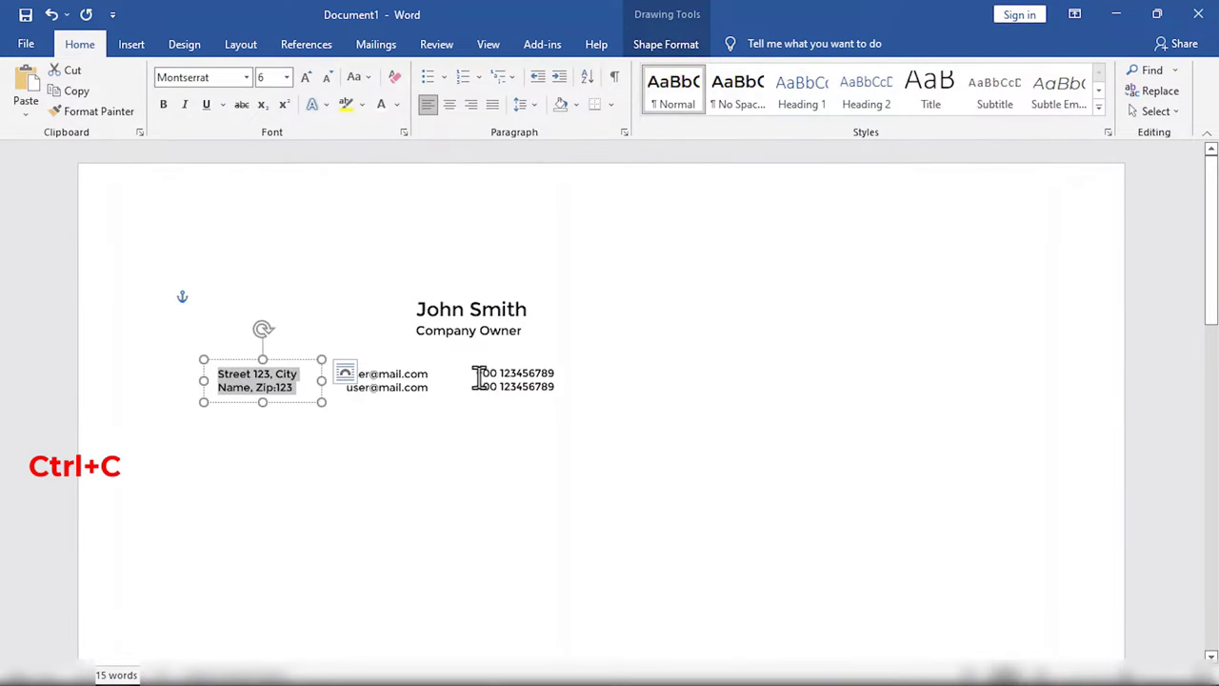
pyautogui.moveTo(477, 373); pyautogui.dragTo(564, 388)
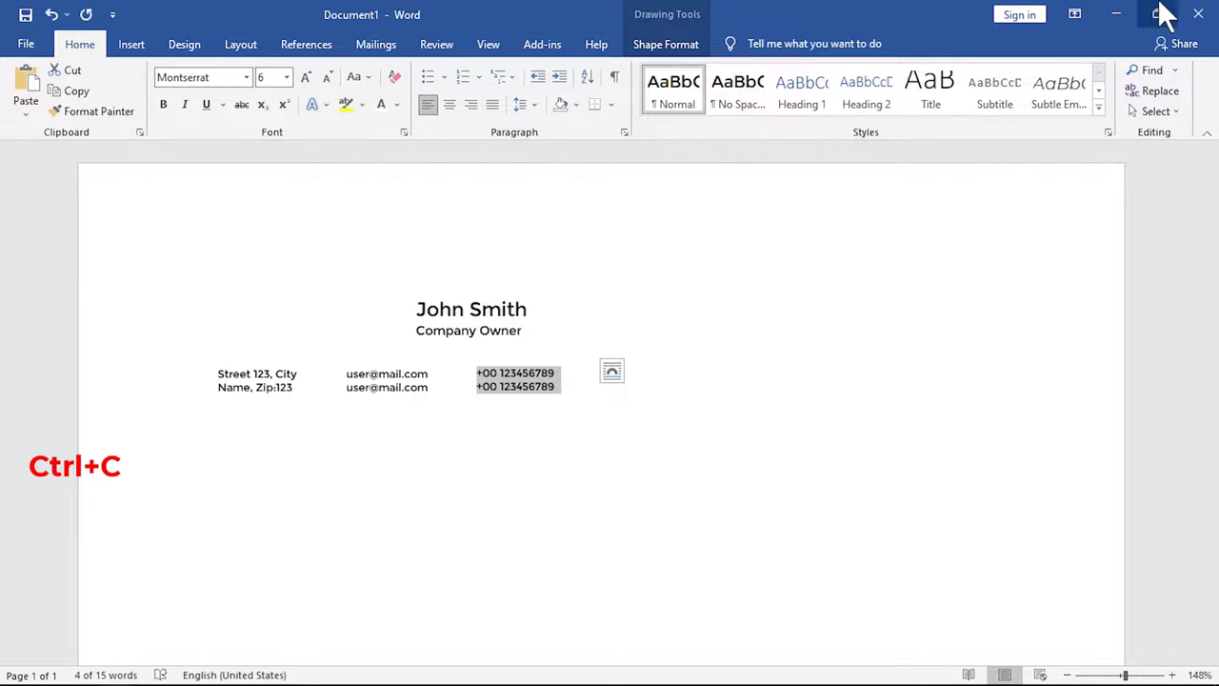
pyautogui.click(1116, 14)
pyautogui.click(271, 407)
pyautogui.hotkey('ctrl', 'v')
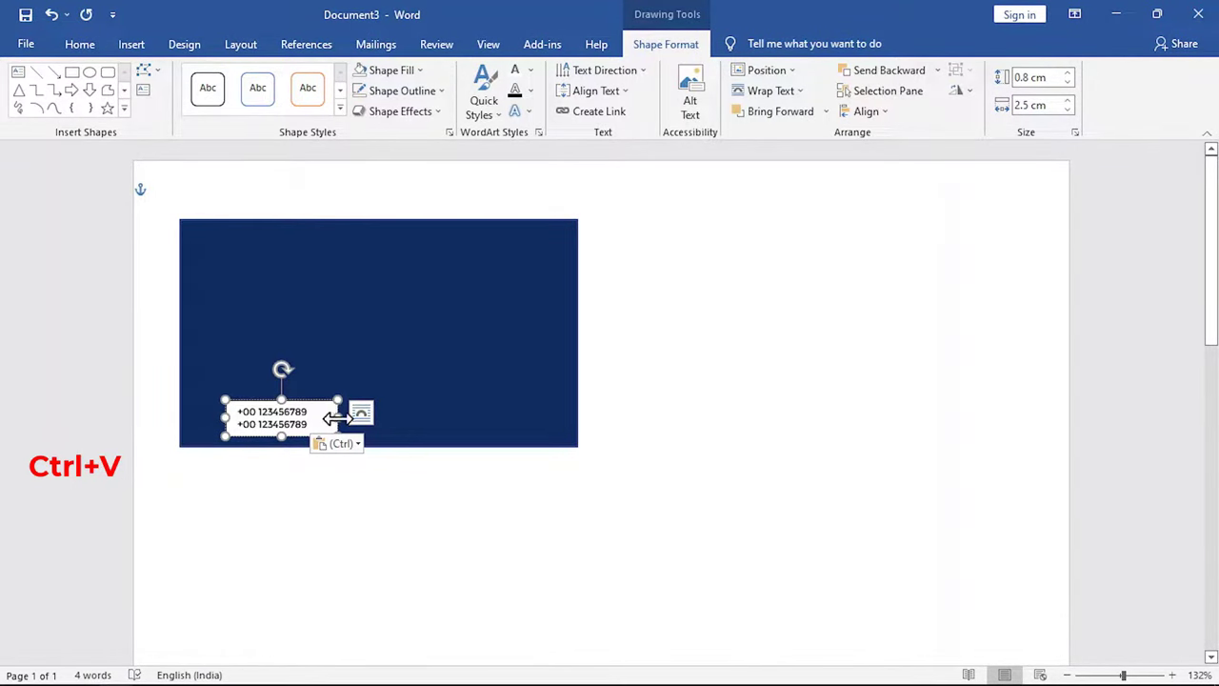
pyautogui.moveTo(335, 417); pyautogui.dragTo(322, 417)
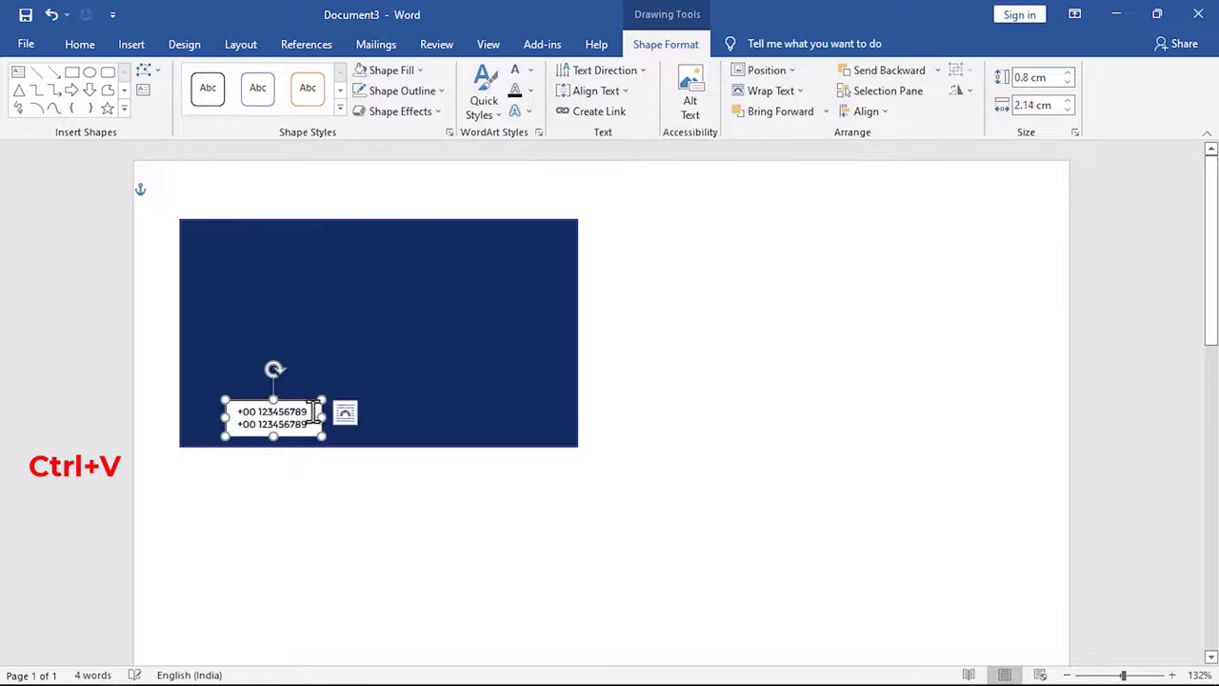
pyautogui.moveTo(299, 401); pyautogui.dragTo(305, 398)
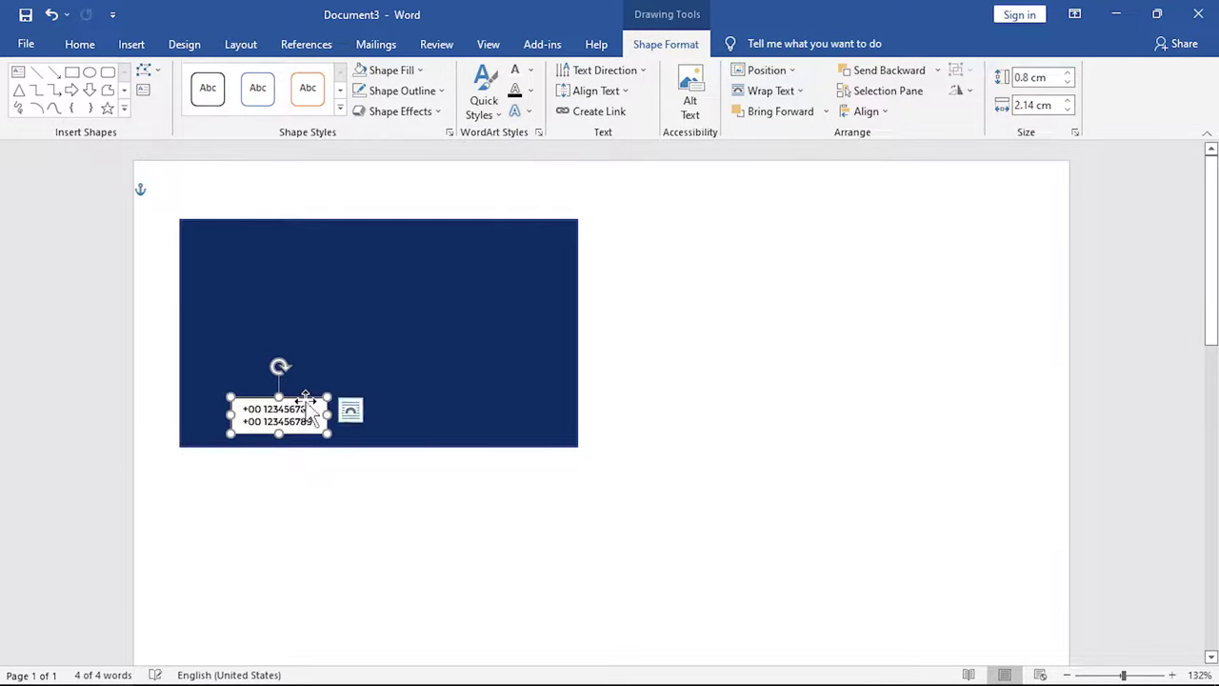
# - Give the phone text box no fill and no outline, and nudge it slightly up
pyautogui.click(386, 70)
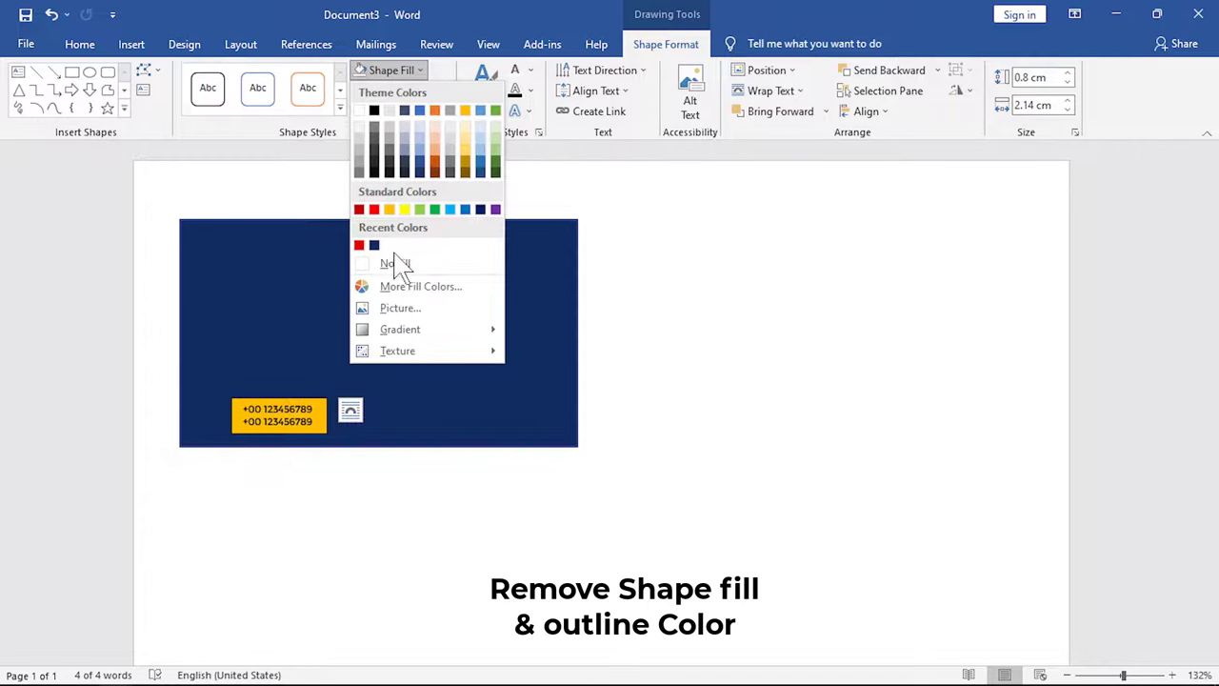
pyautogui.click(405, 270)
pyautogui.click(398, 90)
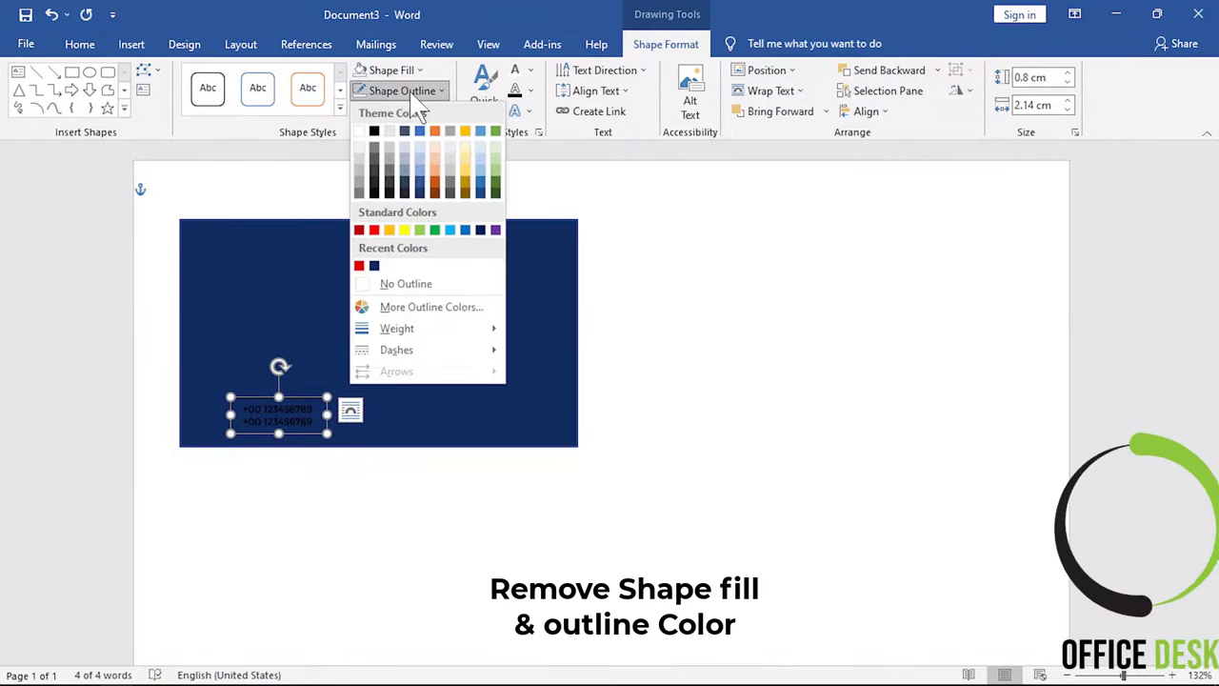
pyautogui.click(407, 284)
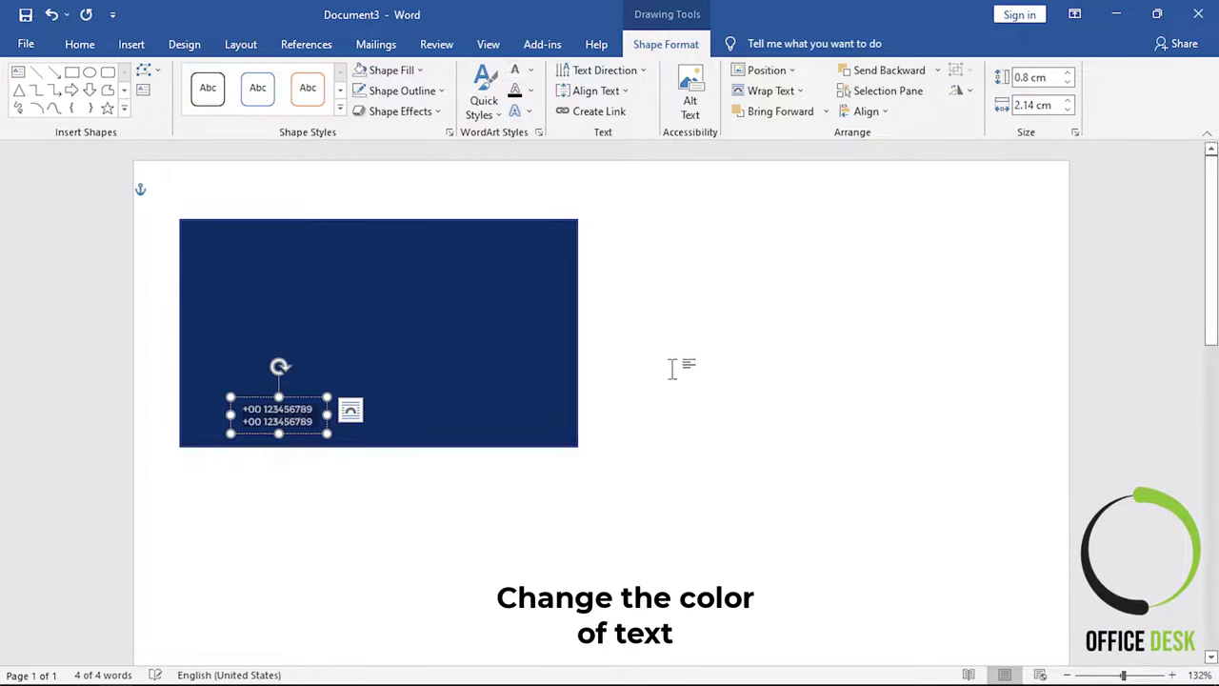
pyautogui.click(632, 417)
pyautogui.click(281, 398)
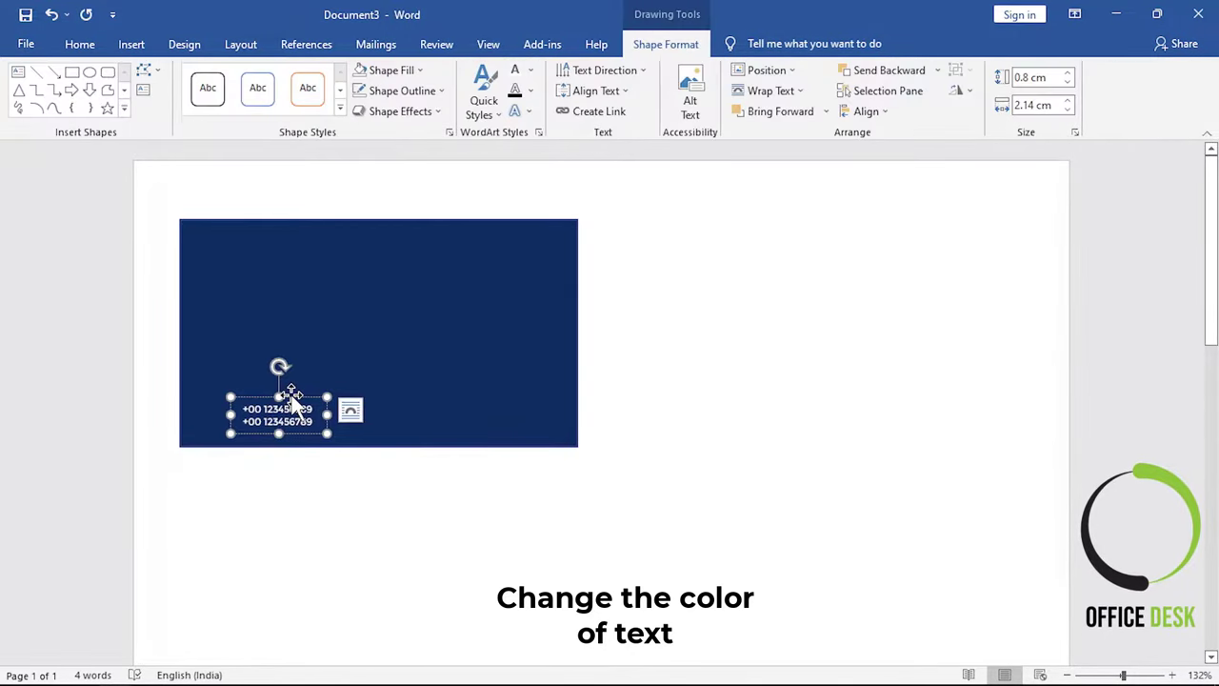
pyautogui.moveTo(290, 391); pyautogui.dragTo(291, 383)
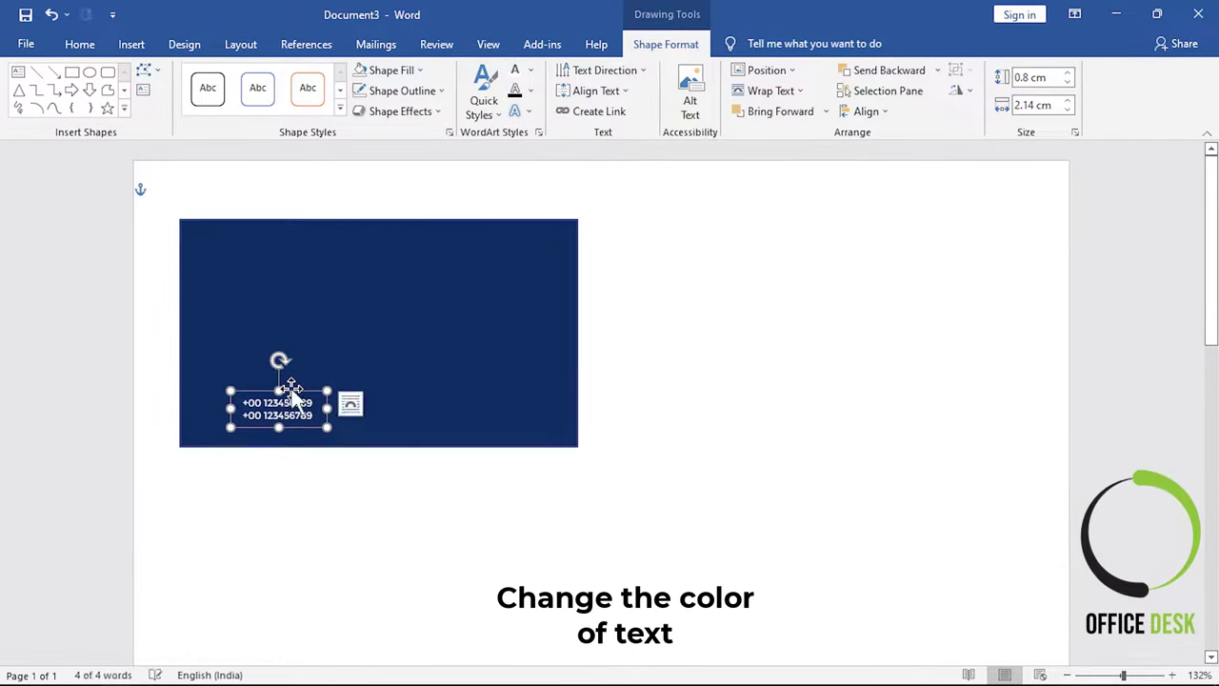
# - Draw a 0.7 cm blue circle just left of the phone numbers
pyautogui.click(131, 44)
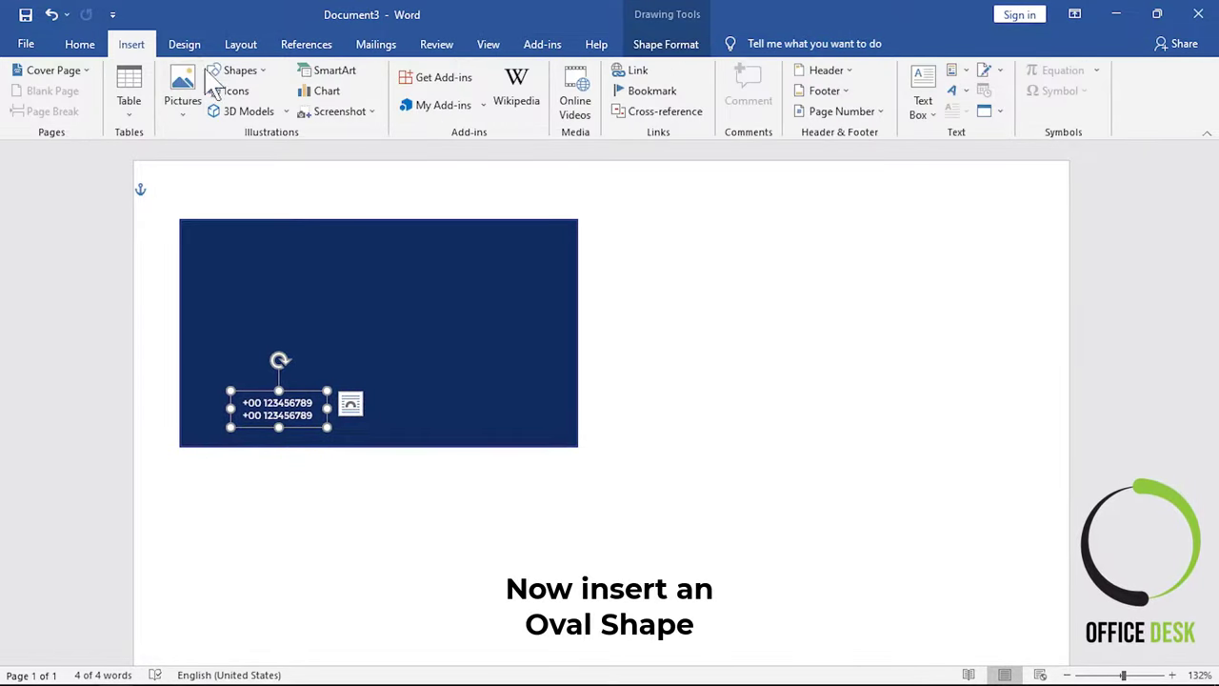
pyautogui.click(240, 70)
pyautogui.click(285, 112)
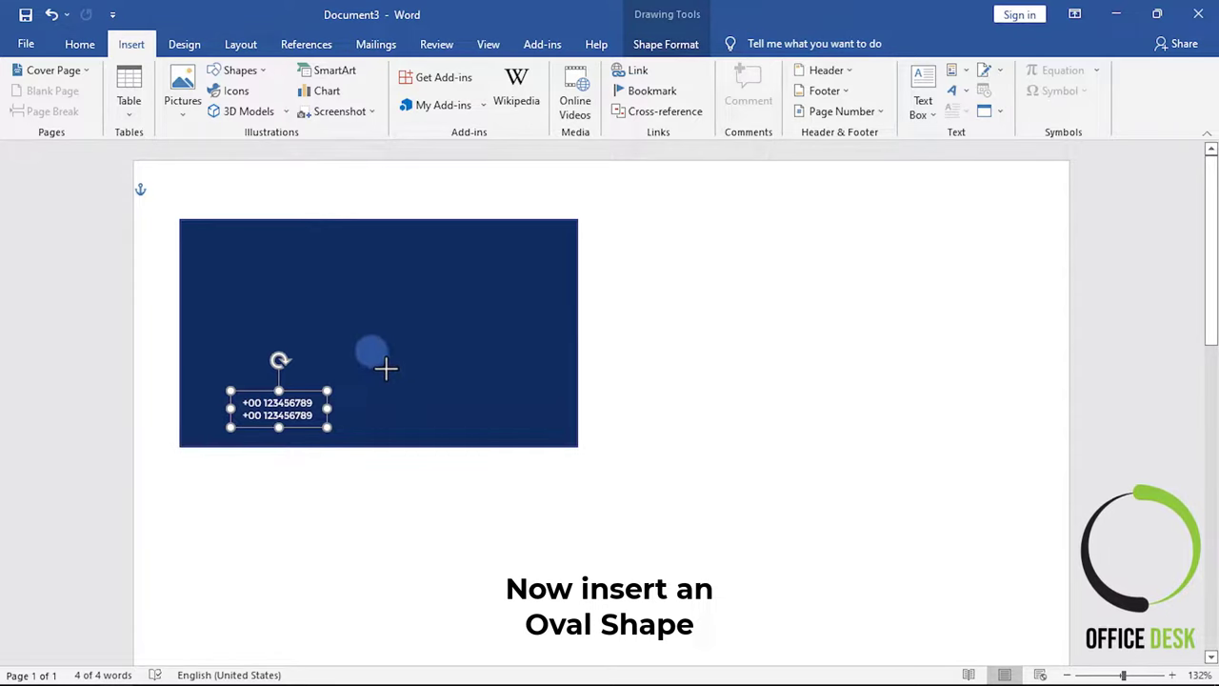
pyautogui.moveTo(392, 371); pyautogui.dragTo(393, 372)
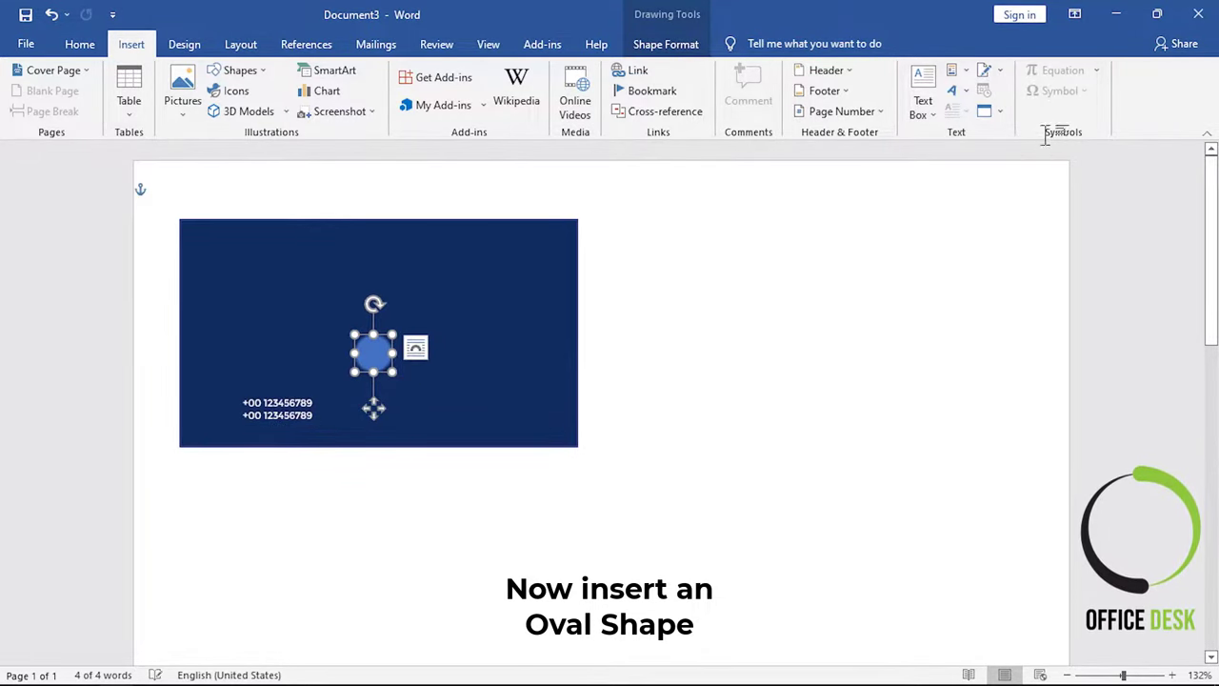
pyautogui.click(808, 324)
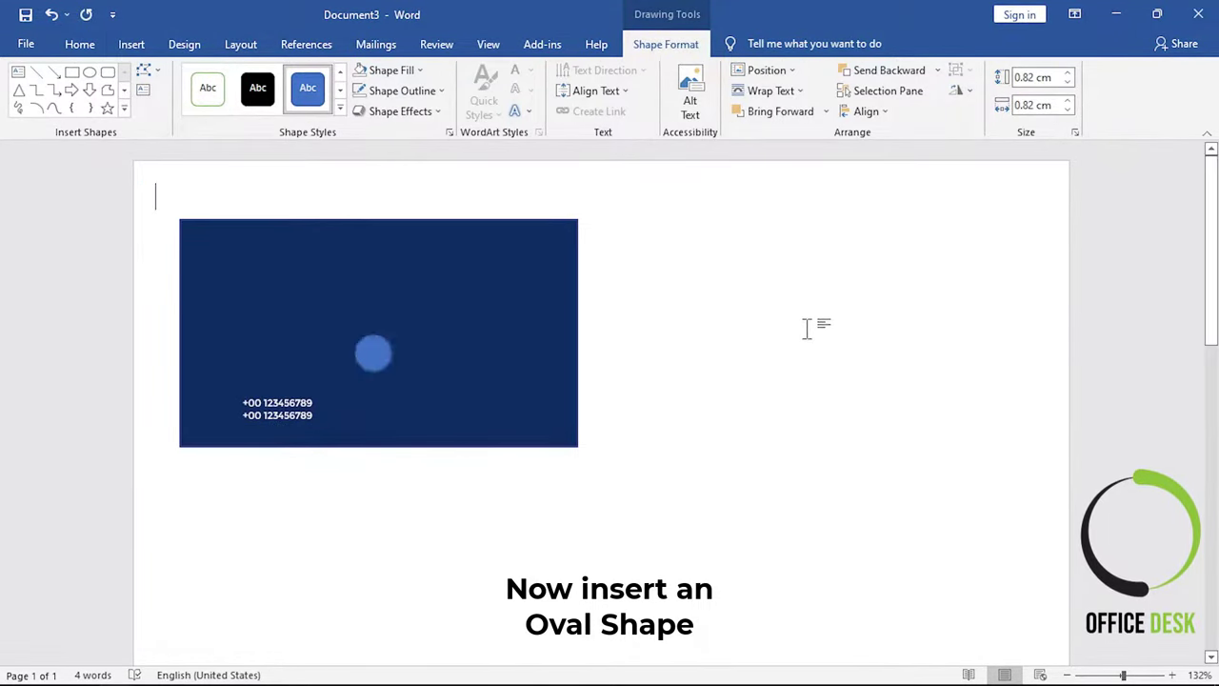
pyautogui.moveTo(384, 353); pyautogui.dragTo(220, 410)
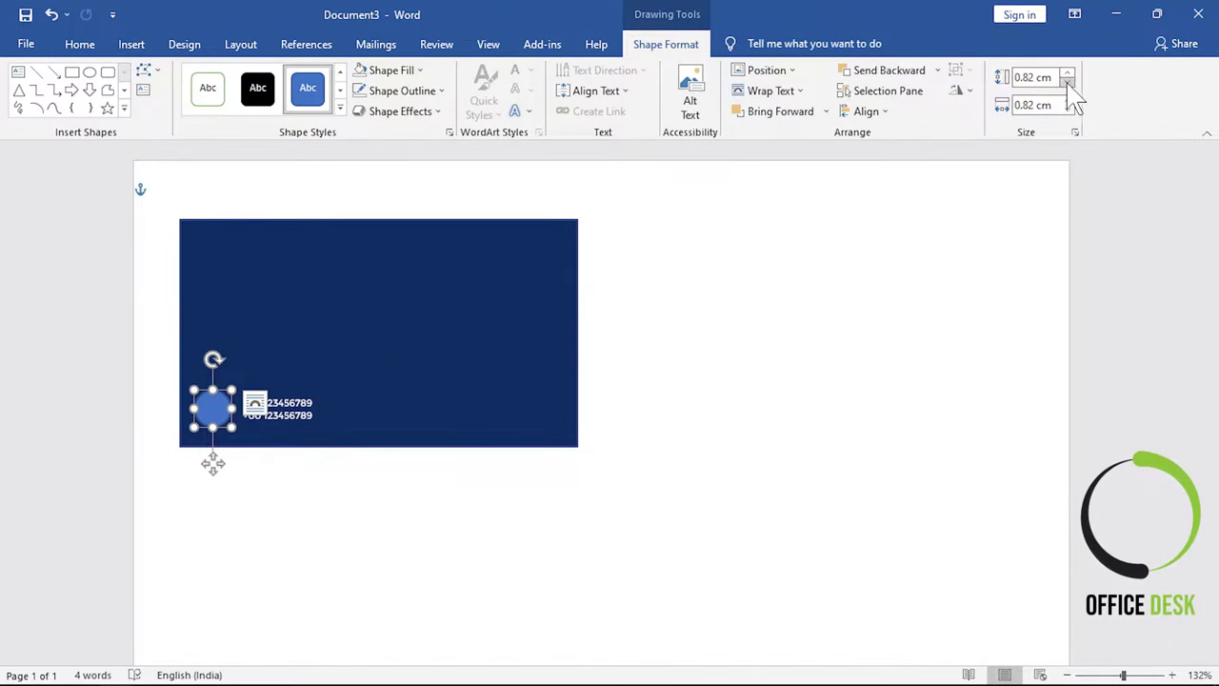
pyautogui.click(1068, 83)
# - Shift the phone-number text box slightly right of the circle
pyautogui.click(811, 320)
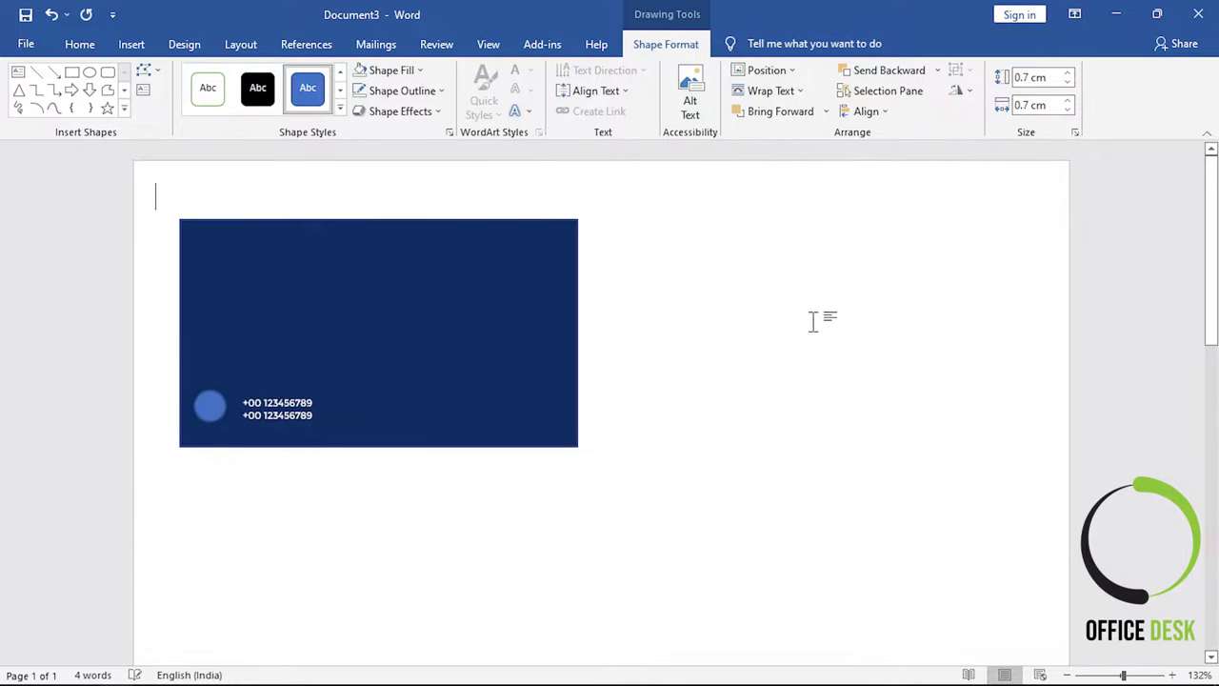
pyautogui.click(211, 404)
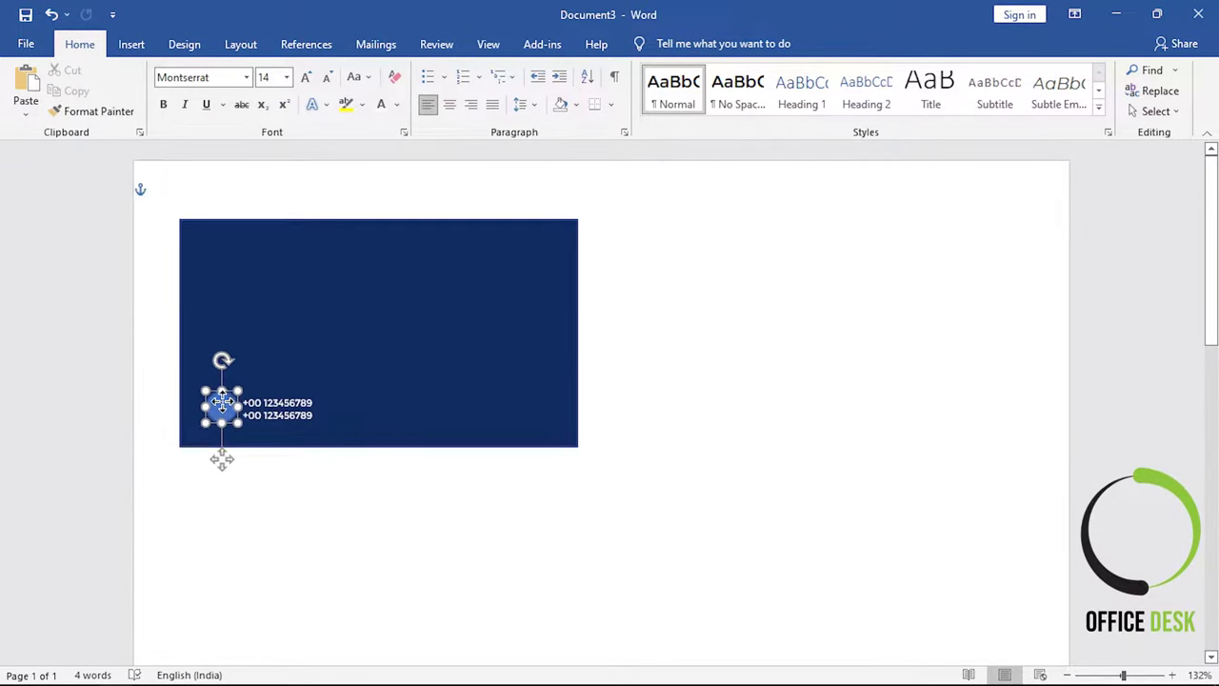
pyautogui.click(290, 402)
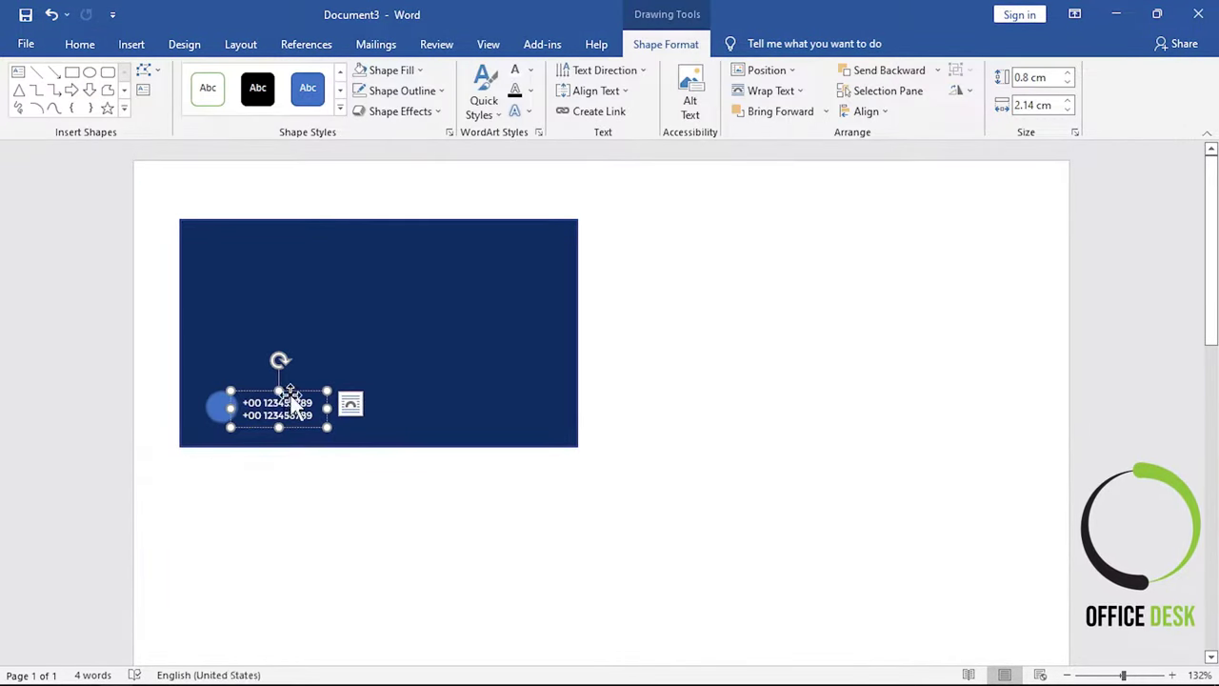
pyautogui.moveTo(291, 402); pyautogui.dragTo(293, 401)
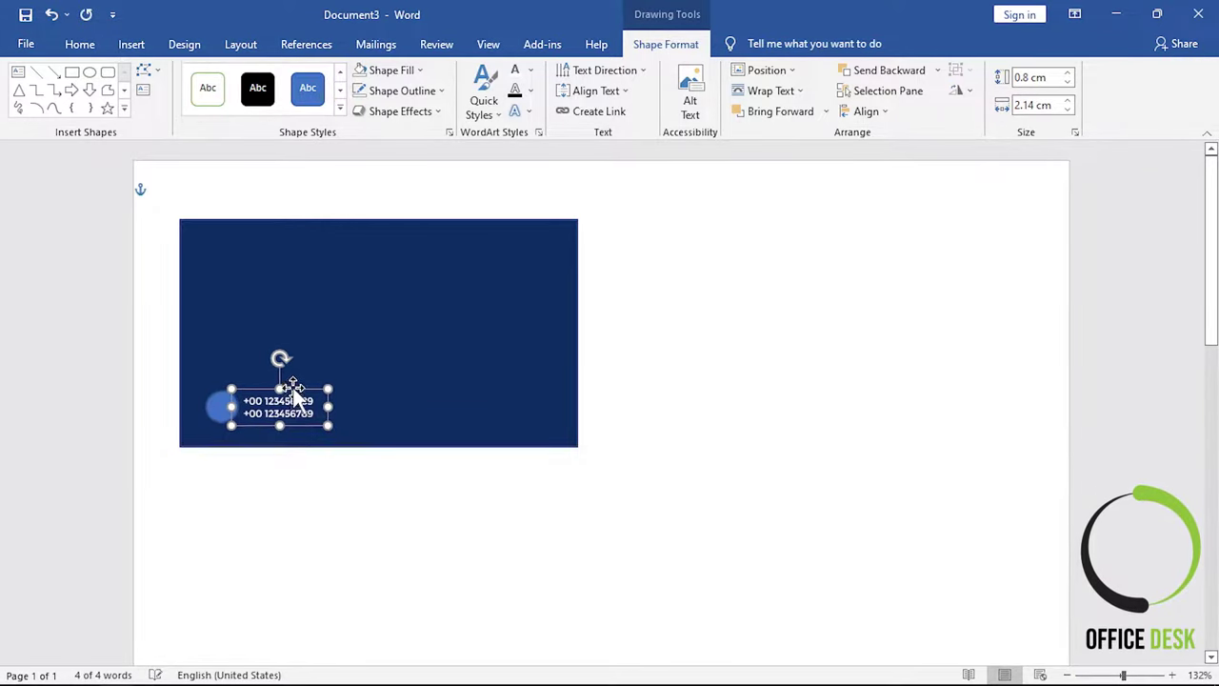
# - Fill the circle with the ph-icon picture and remove its outline
pyautogui.click(386, 498)
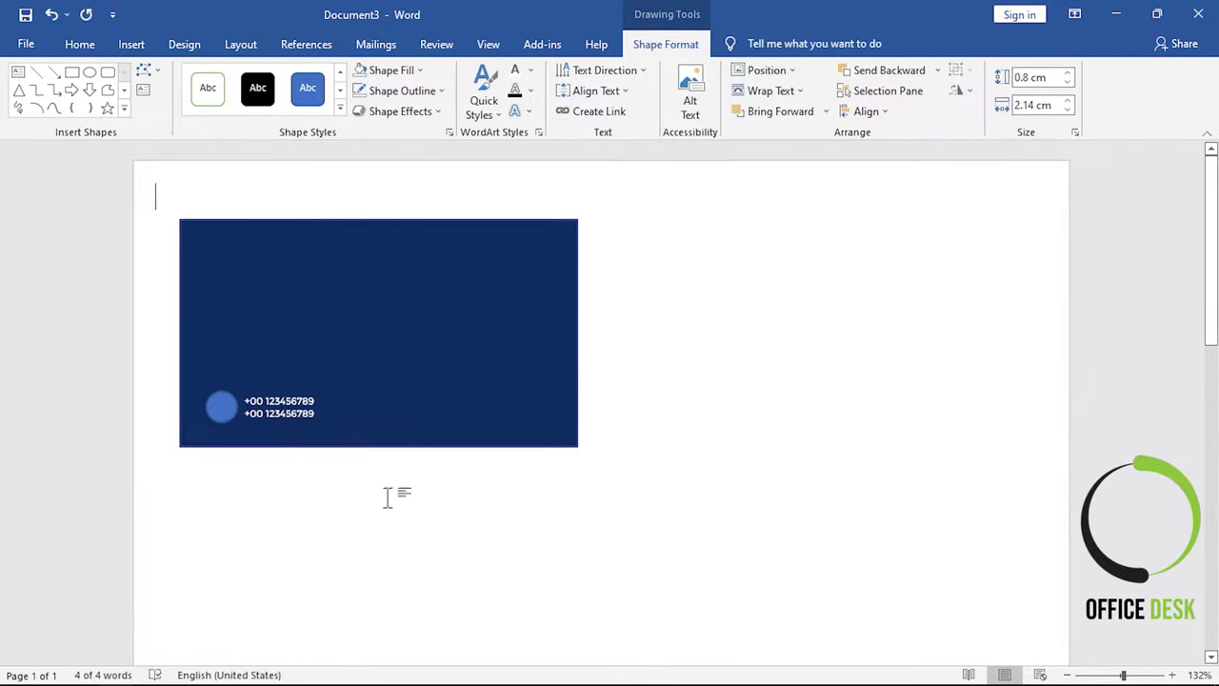
pyautogui.click(218, 407)
pyautogui.click(404, 71)
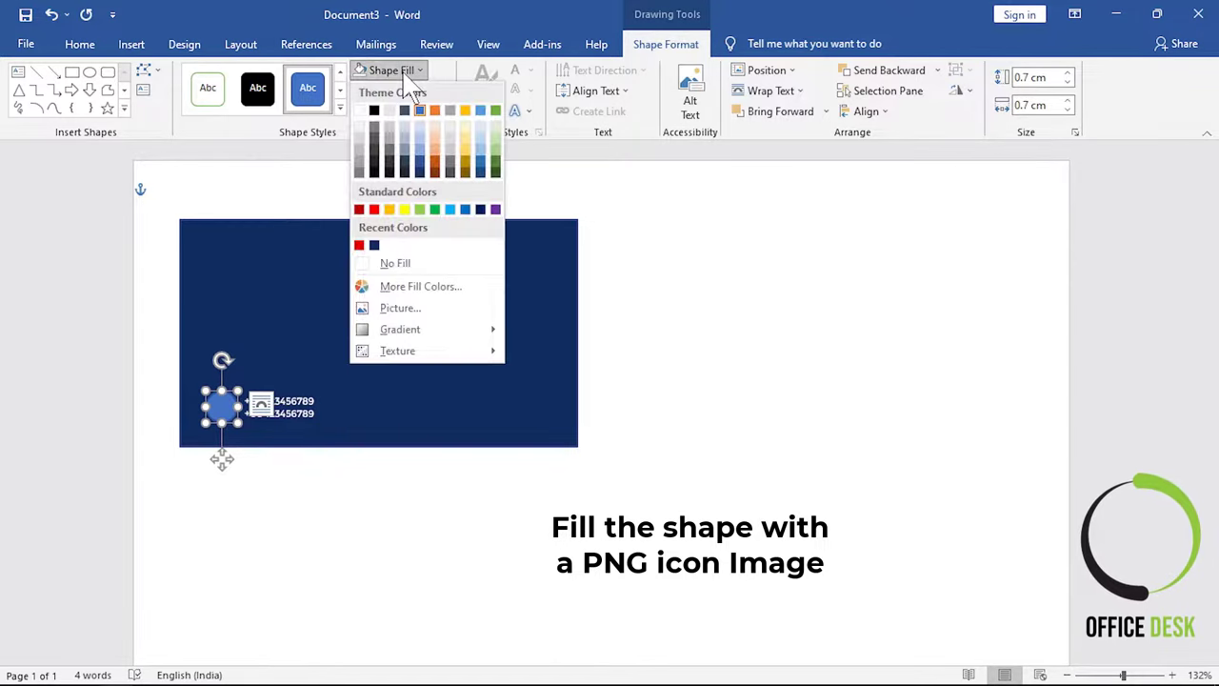
pyautogui.click(386, 309)
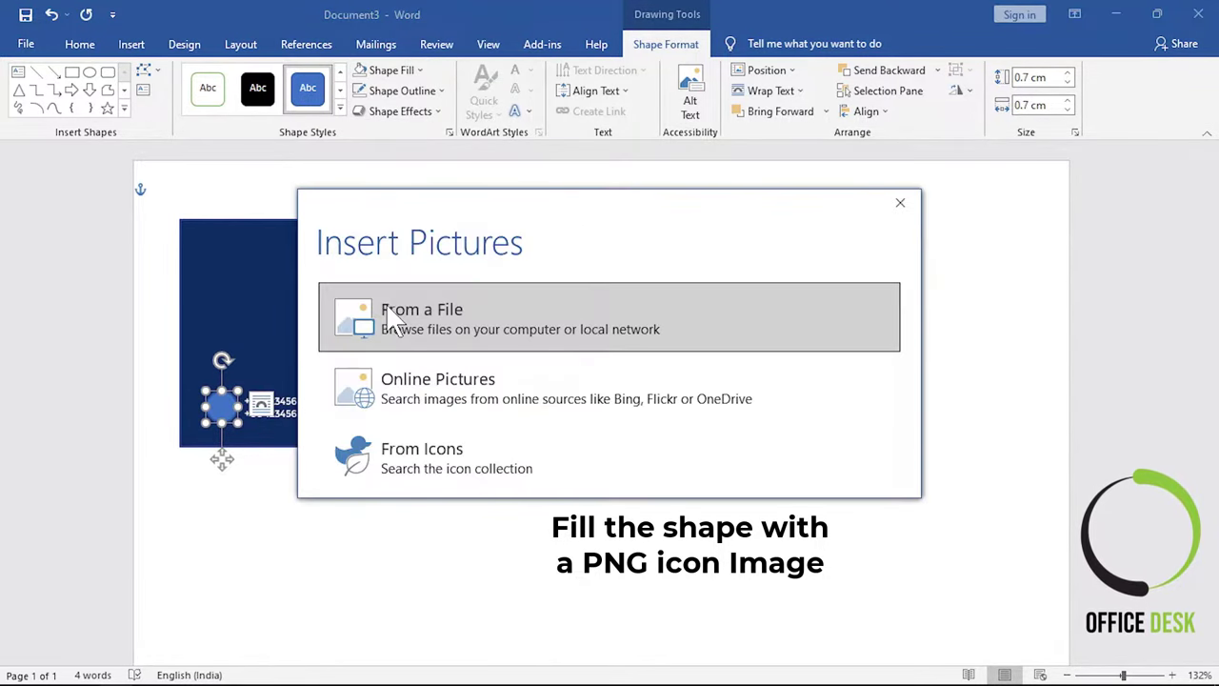
pyautogui.click(387, 305)
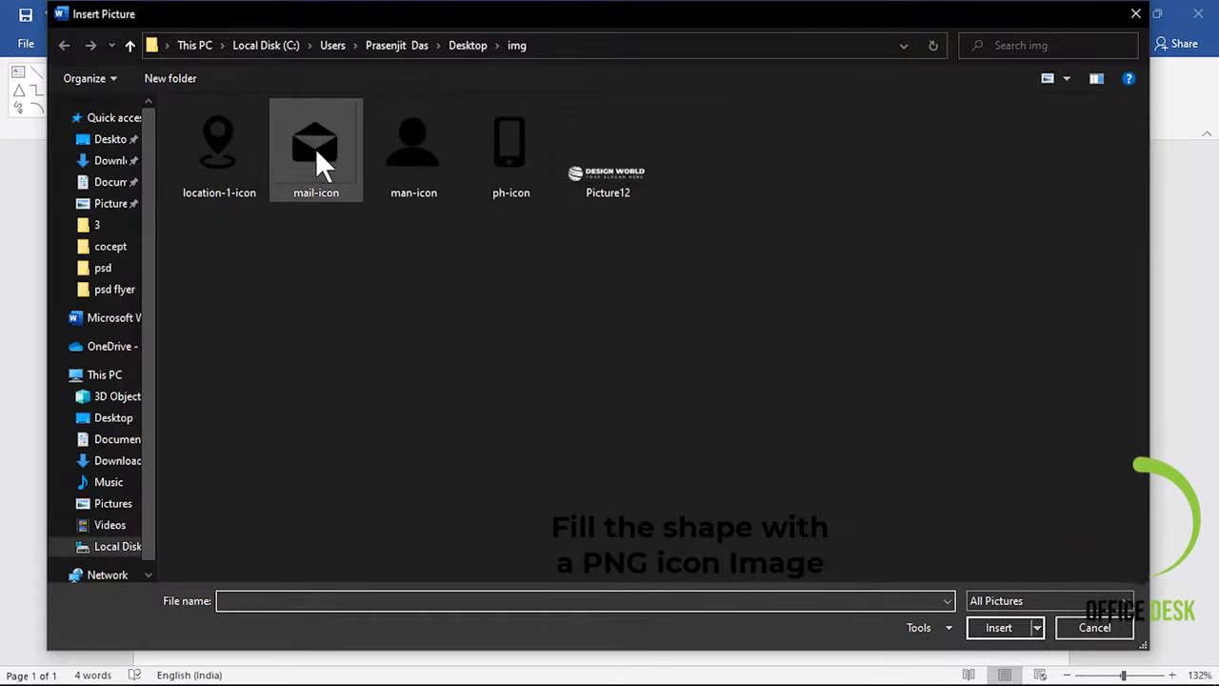
pyautogui.click(487, 160)
pyautogui.click(990, 628)
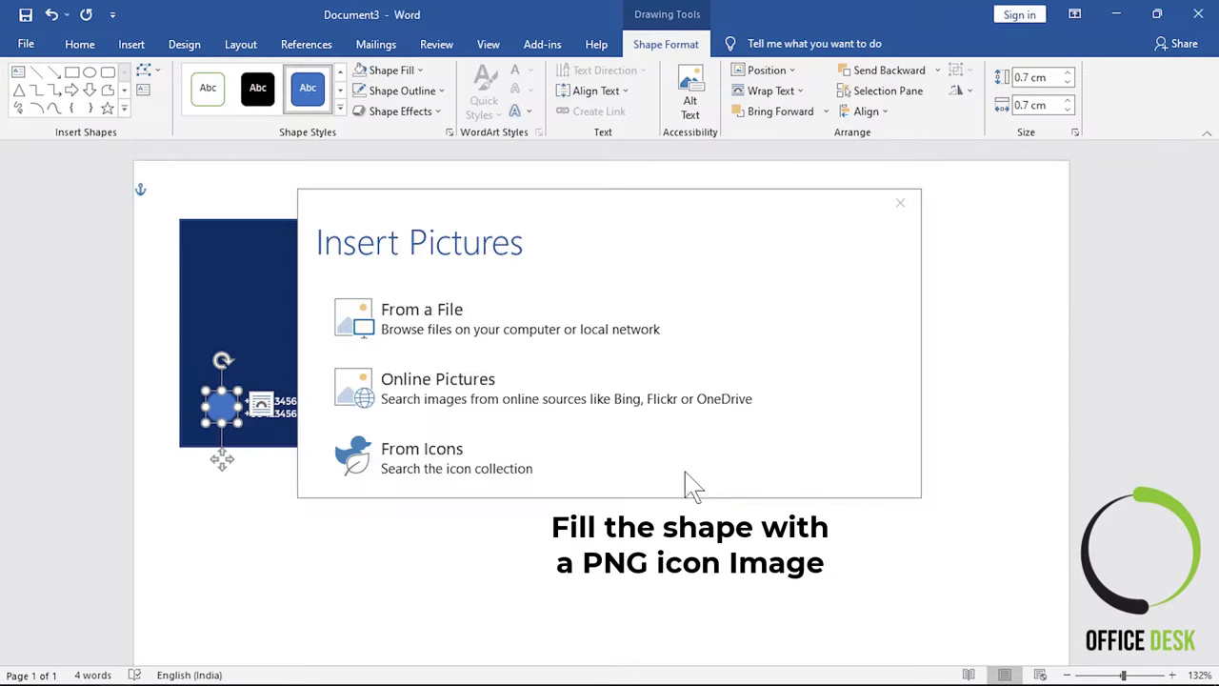
pyautogui.click(401, 91)
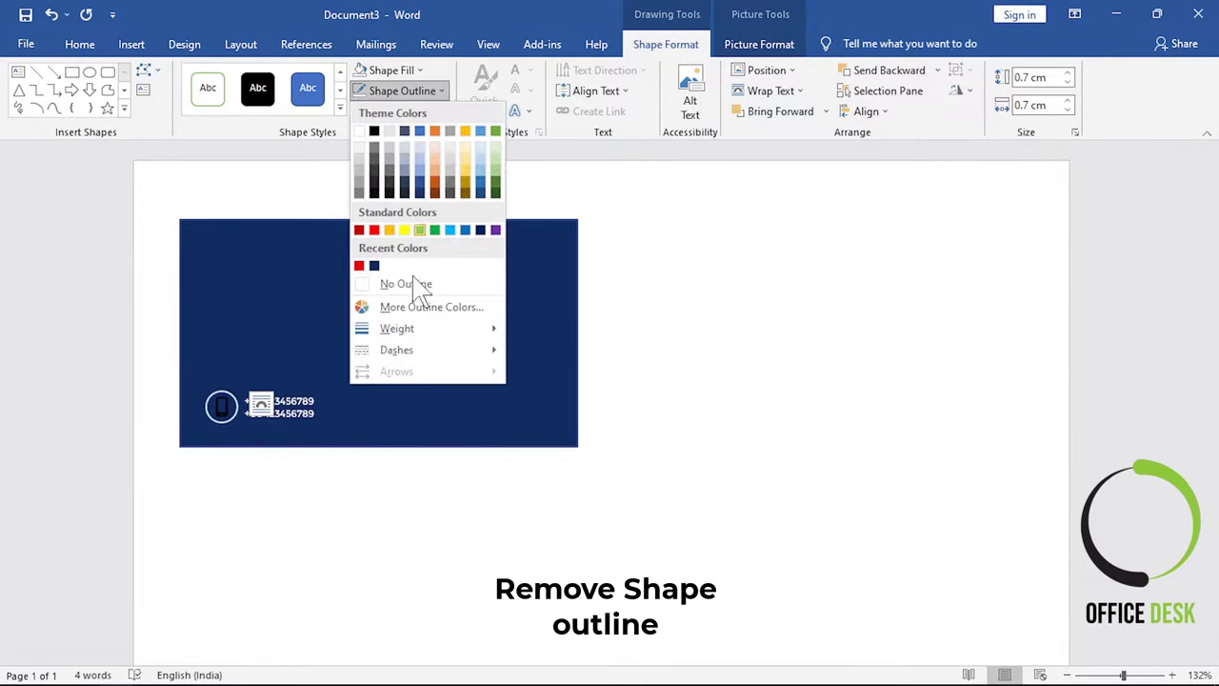
pyautogui.click(405, 282)
# - Recolour the phone icon to a light shade that suits the navy card
pyautogui.click(221, 407)
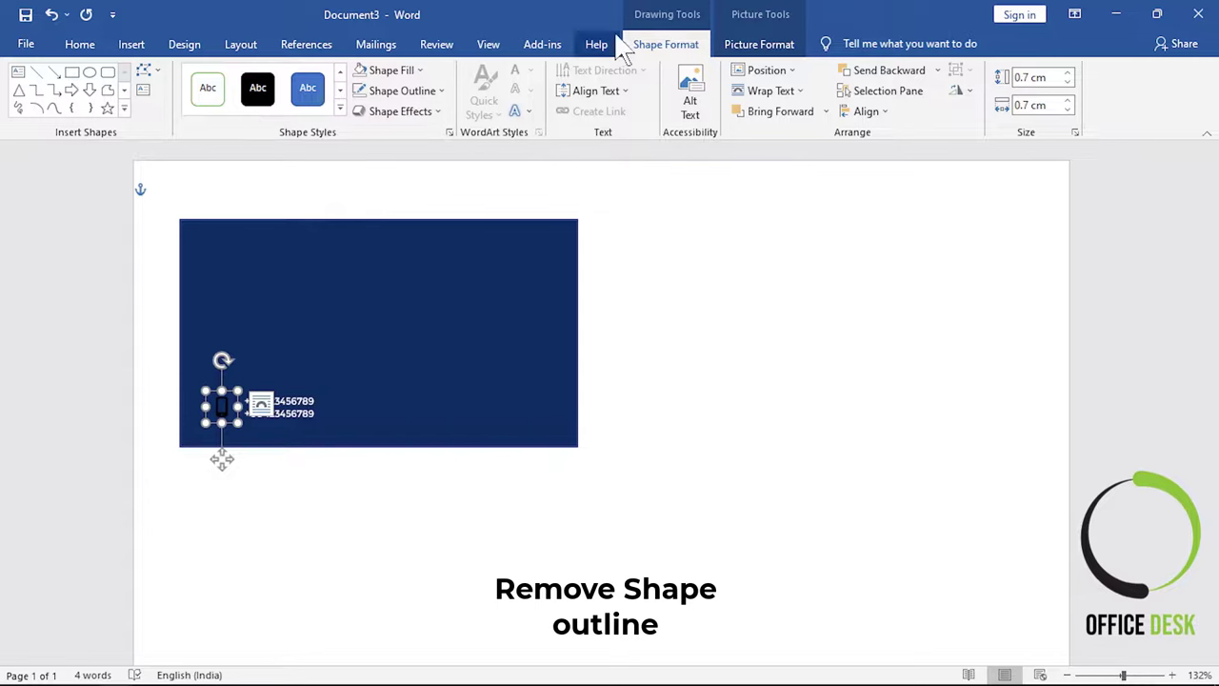
pyautogui.click(759, 43)
pyautogui.click(167, 70)
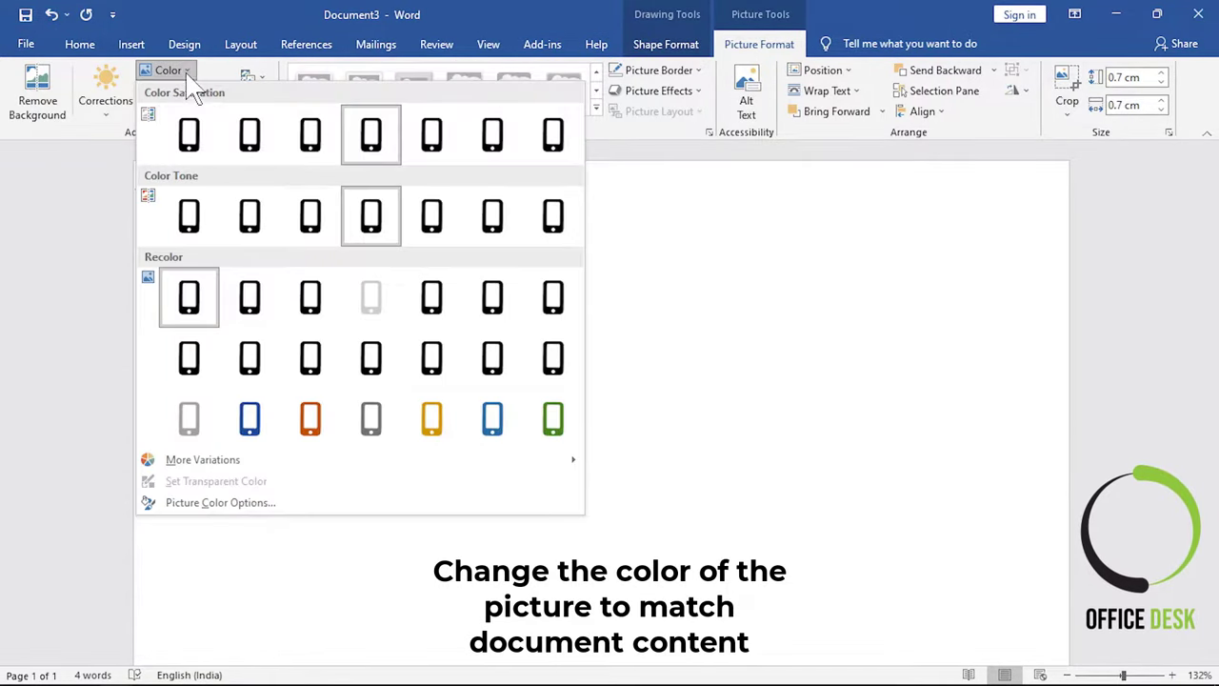
pyautogui.click(312, 295)
pyautogui.click(733, 361)
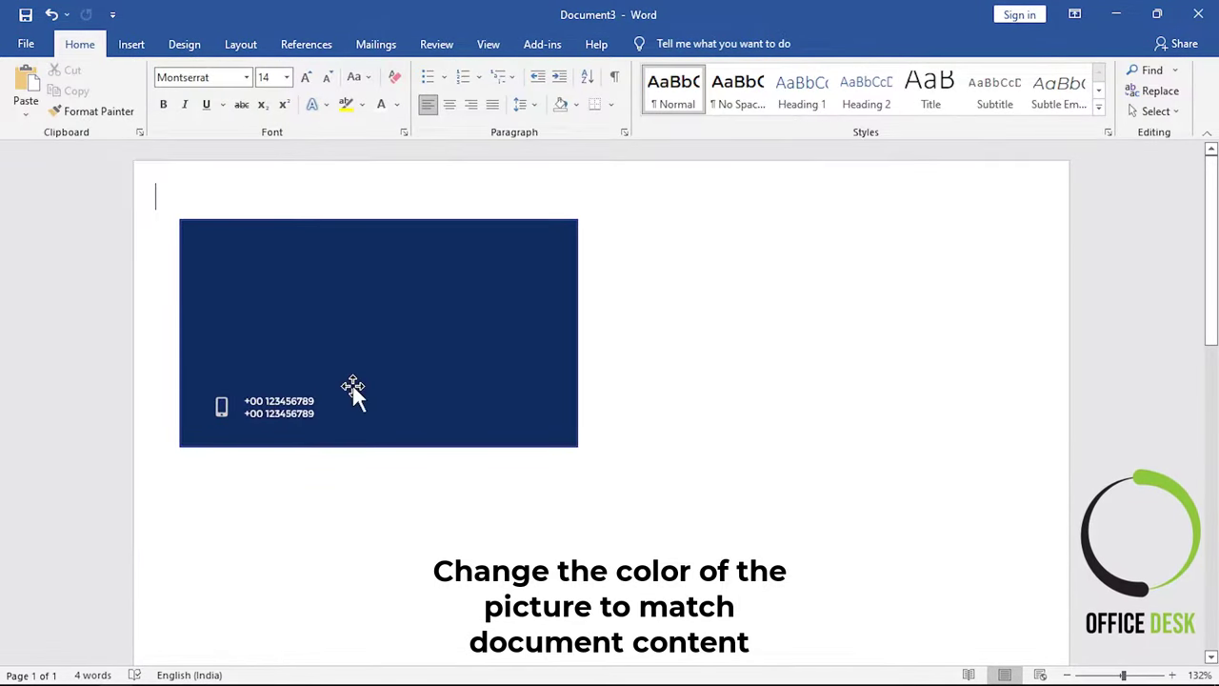
pyautogui.click(272, 403)
# - Move the phone numbers closer to the icon and group the icon with its numbers
pyautogui.moveTo(267, 394); pyautogui.dragTo(259, 394)
pyautogui.click(267, 448)
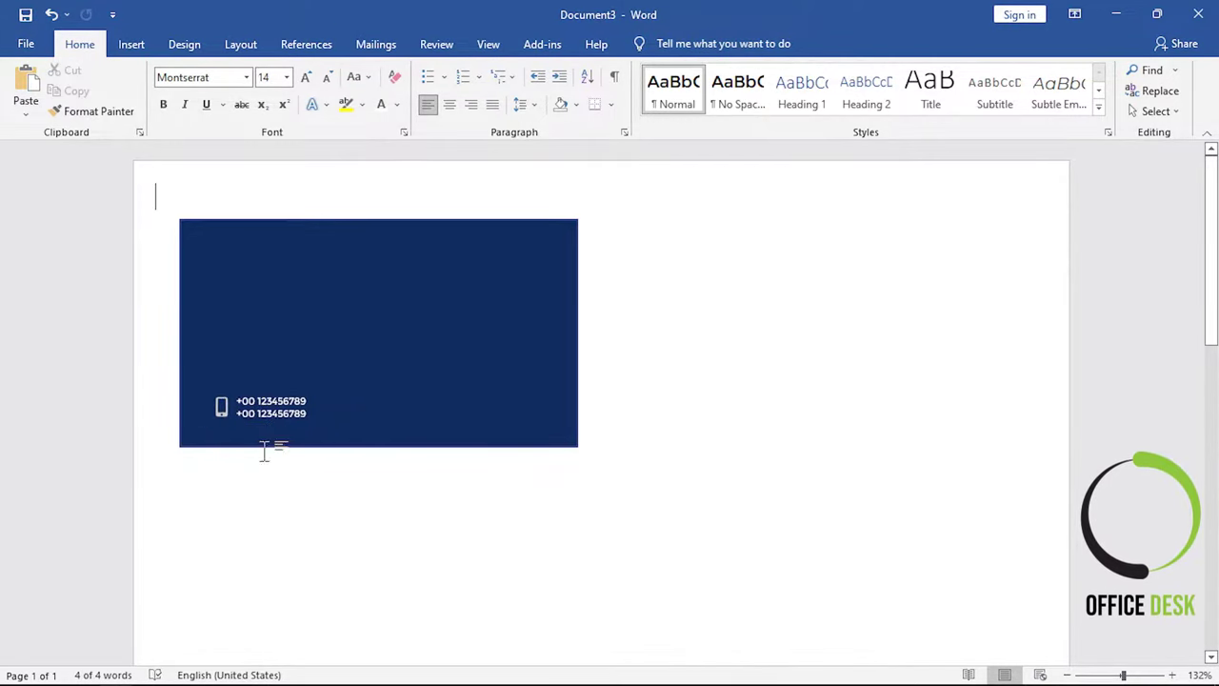
pyautogui.click(222, 406)
pyautogui.keyDown('ctrl'); pyautogui.click(290, 403); pyautogui.keyUp('ctrl')
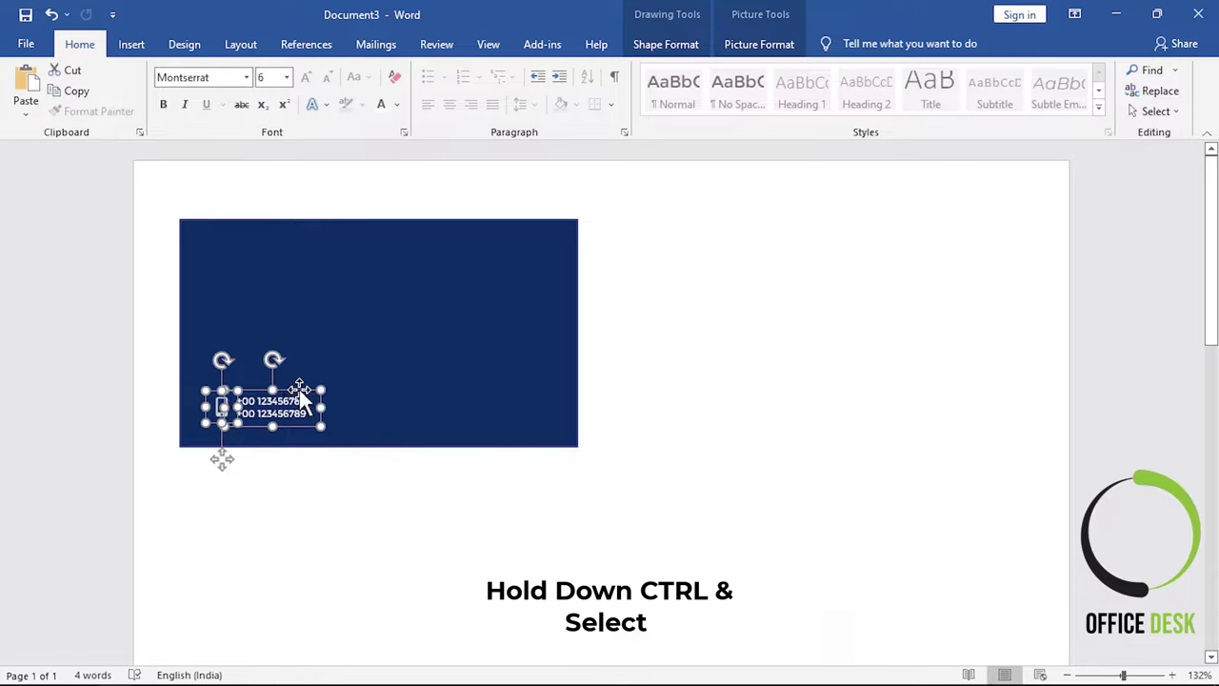
pyautogui.rightClick(300, 398)
pyautogui.moveTo(376, 493)
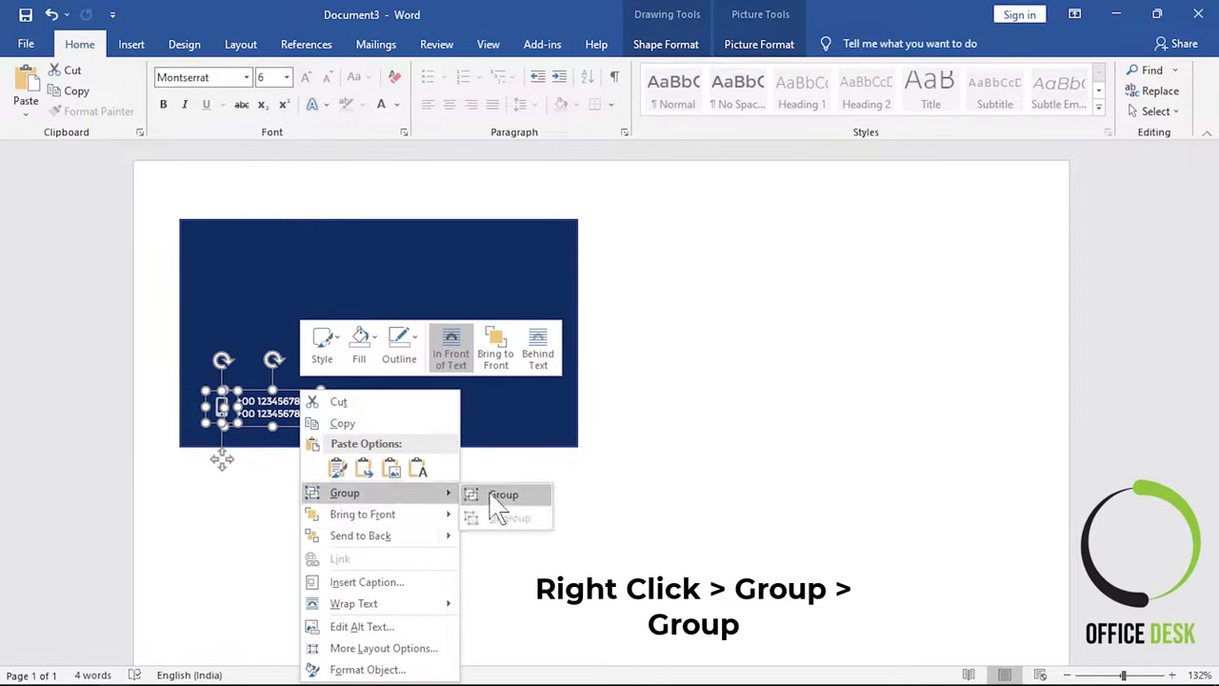
pyautogui.click(502, 495)
# - Duplicate the phone group and place the copy in line beside the original
pyautogui.click(555, 506)
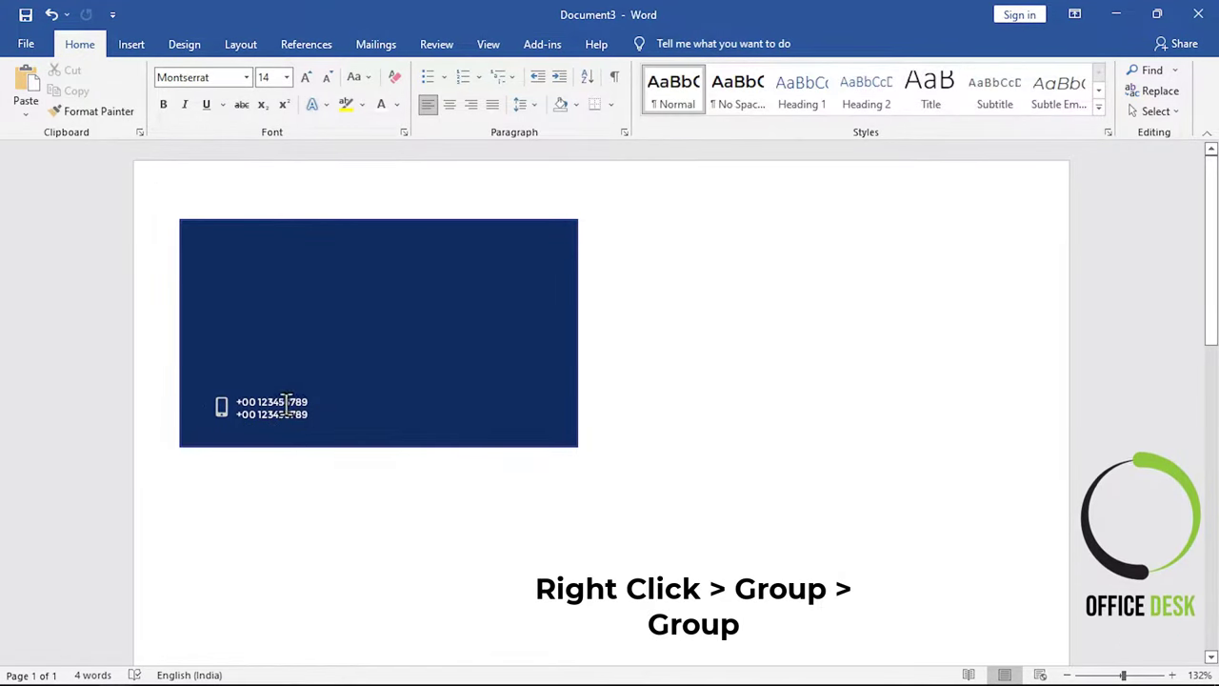
pyautogui.click(286, 402)
pyautogui.click(301, 388)
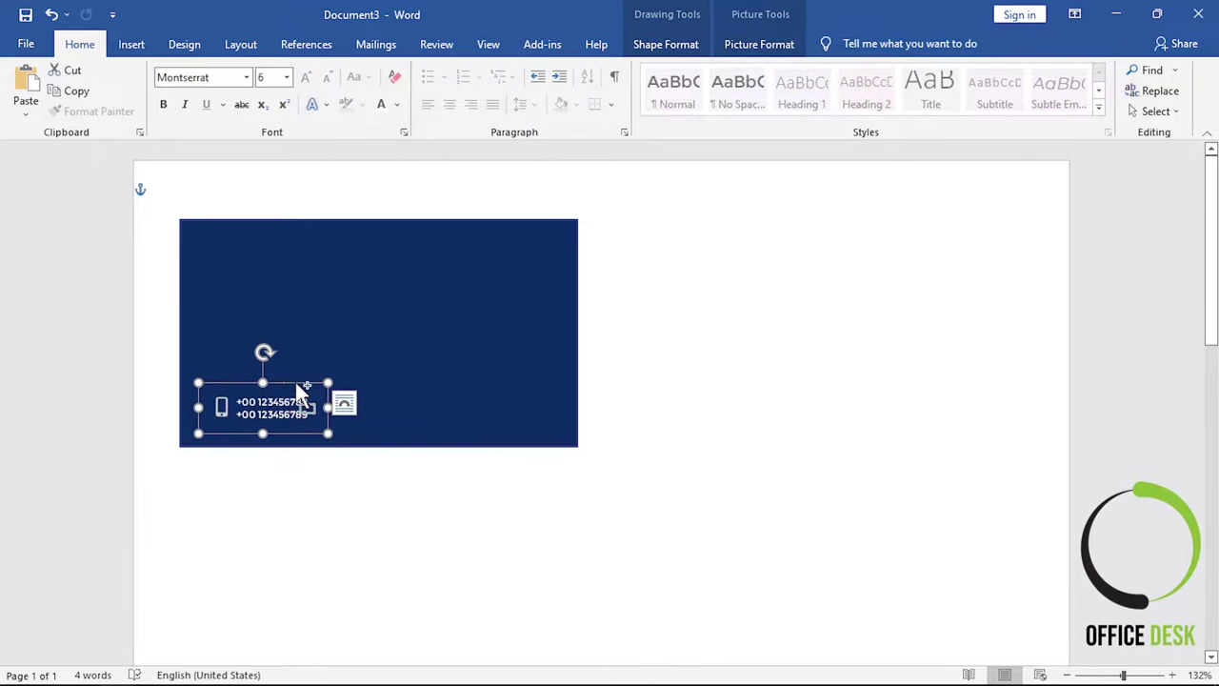
pyautogui.hotkey('ctrl', 'c')
pyautogui.hotkey('ctrl', 'v')
pyautogui.moveTo(307, 402); pyautogui.dragTo(402, 387)
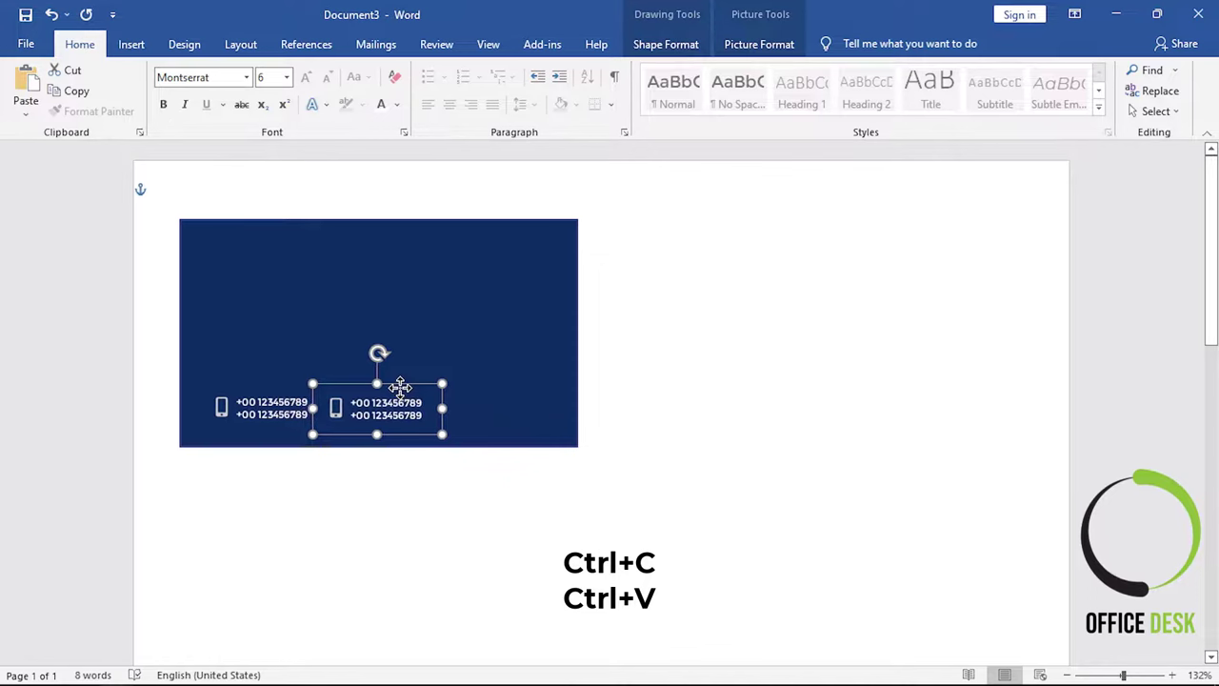
# - Replace the duplicate's icon with mail-icon and recolour it with a light Washout
pyautogui.click(335, 408)
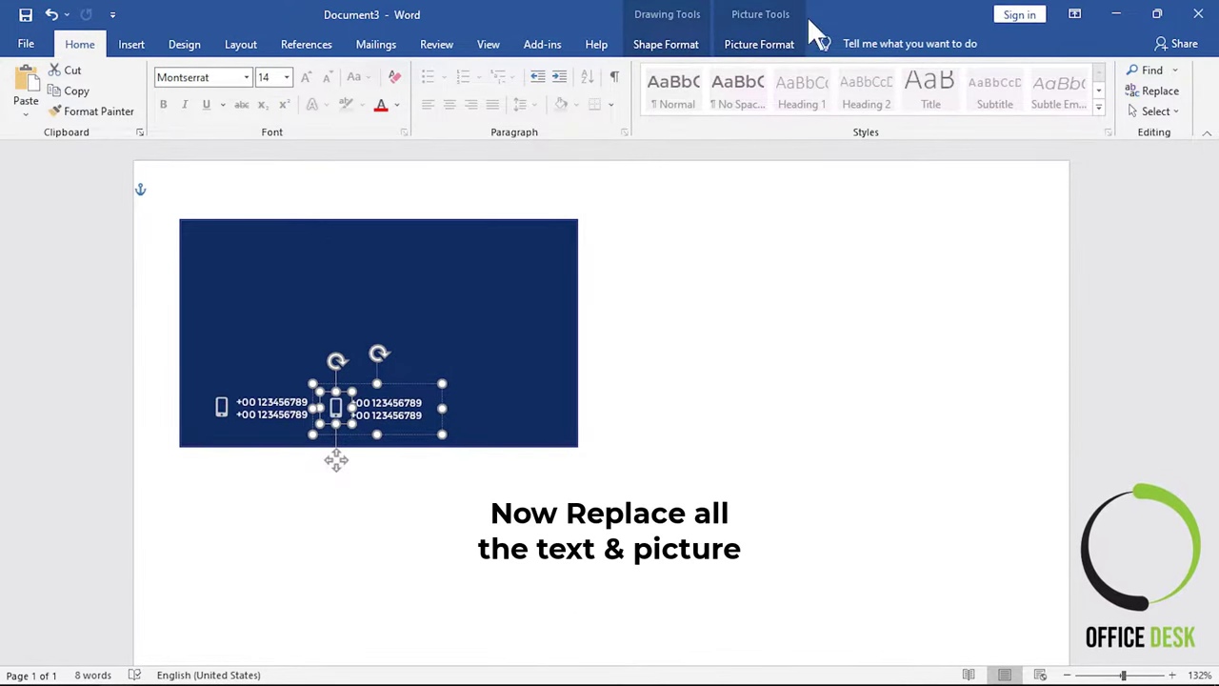
pyautogui.click(762, 45)
pyautogui.click(252, 76)
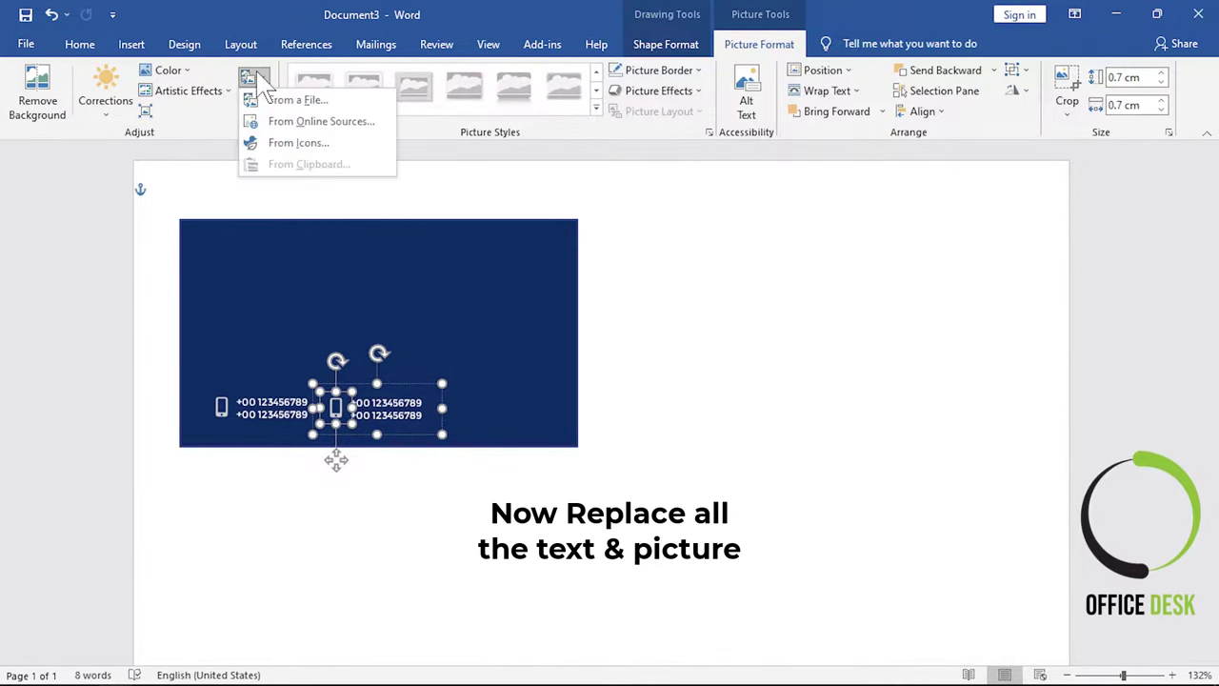
pyautogui.click(276, 99)
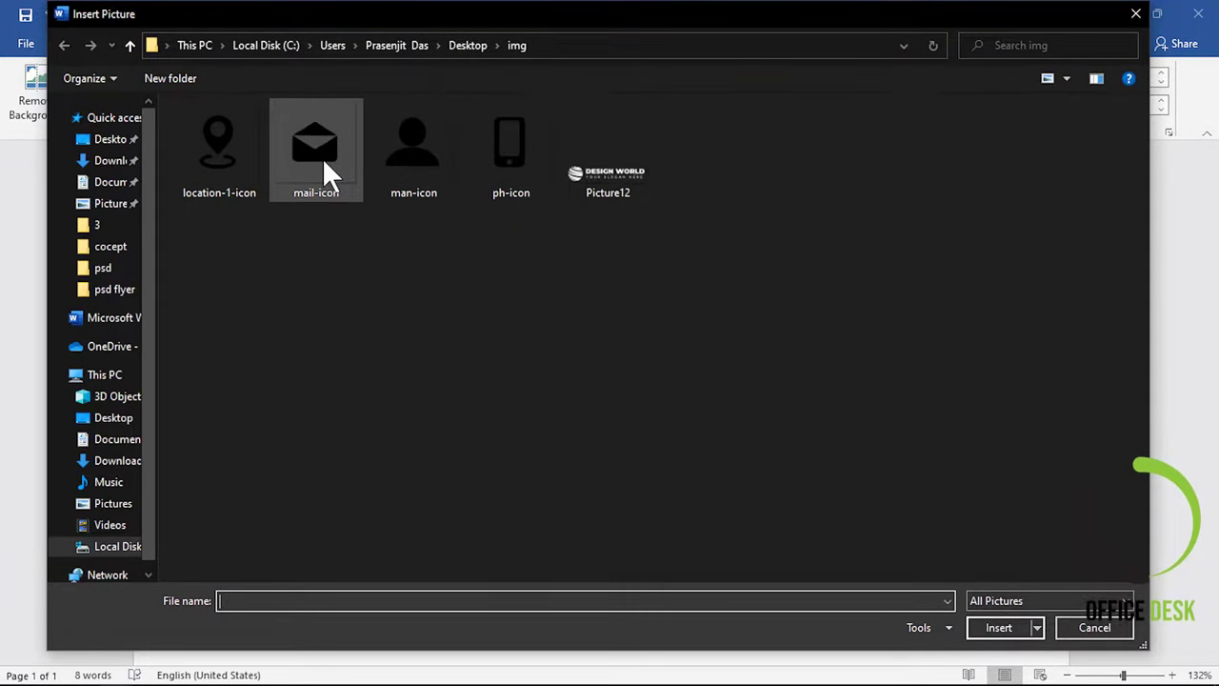
pyautogui.click(322, 157)
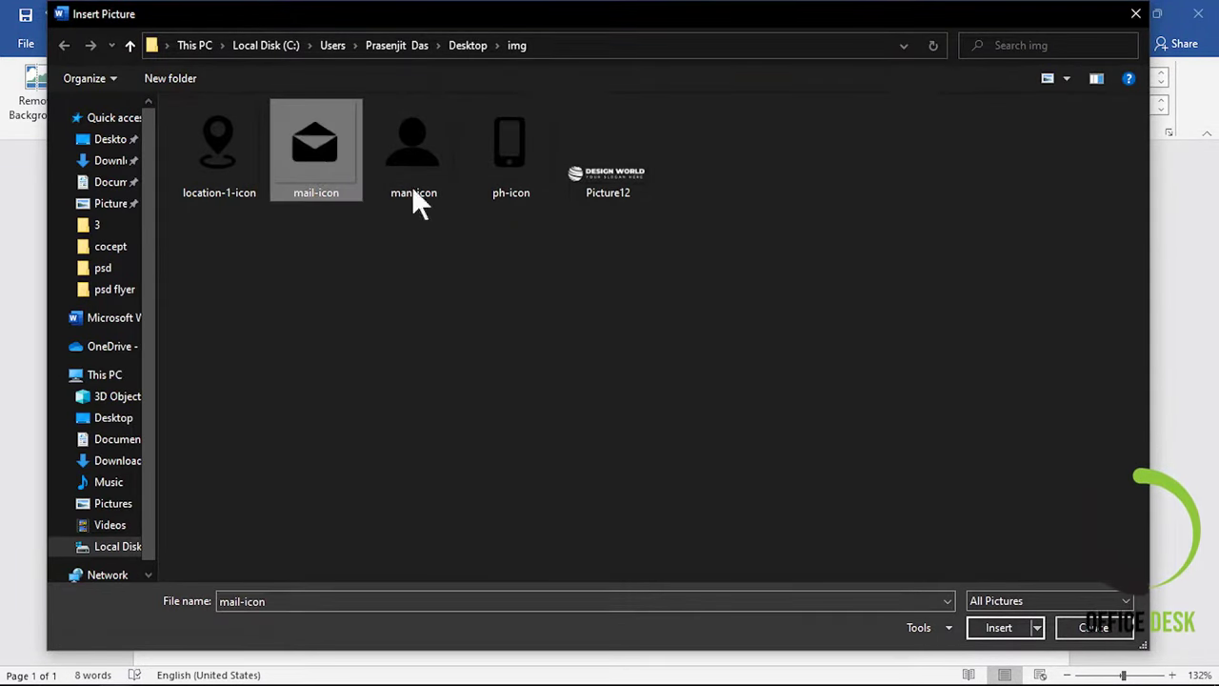
pyautogui.click(990, 628)
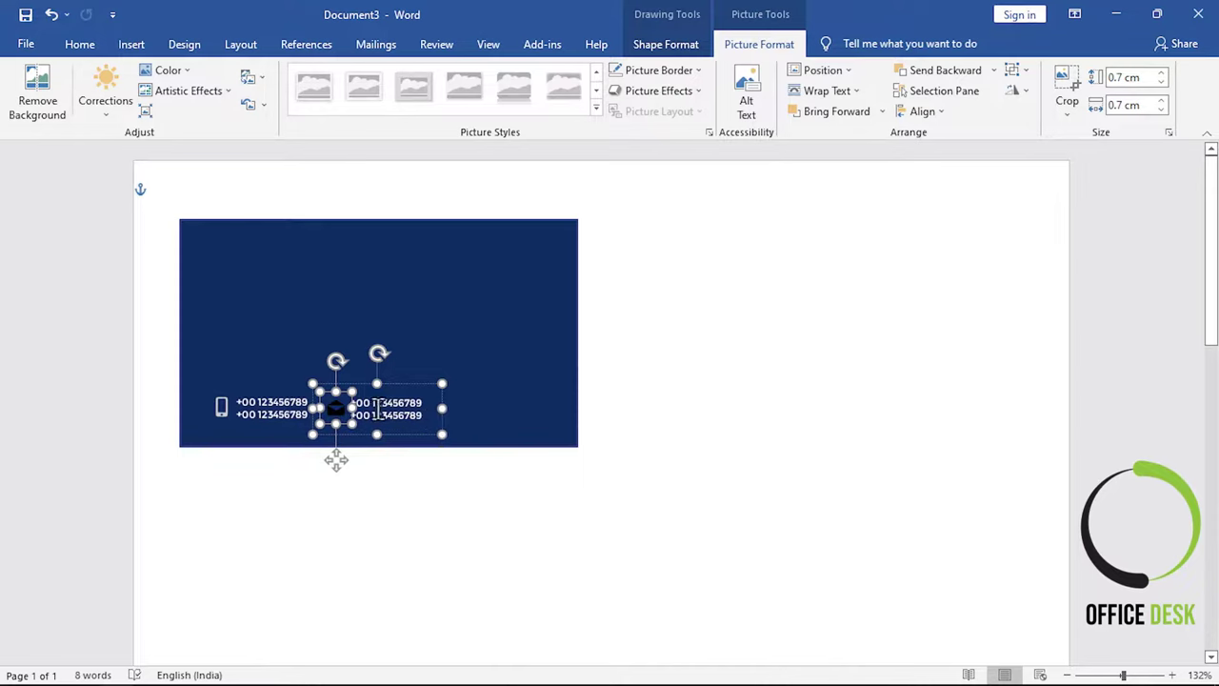
pyautogui.click(168, 70)
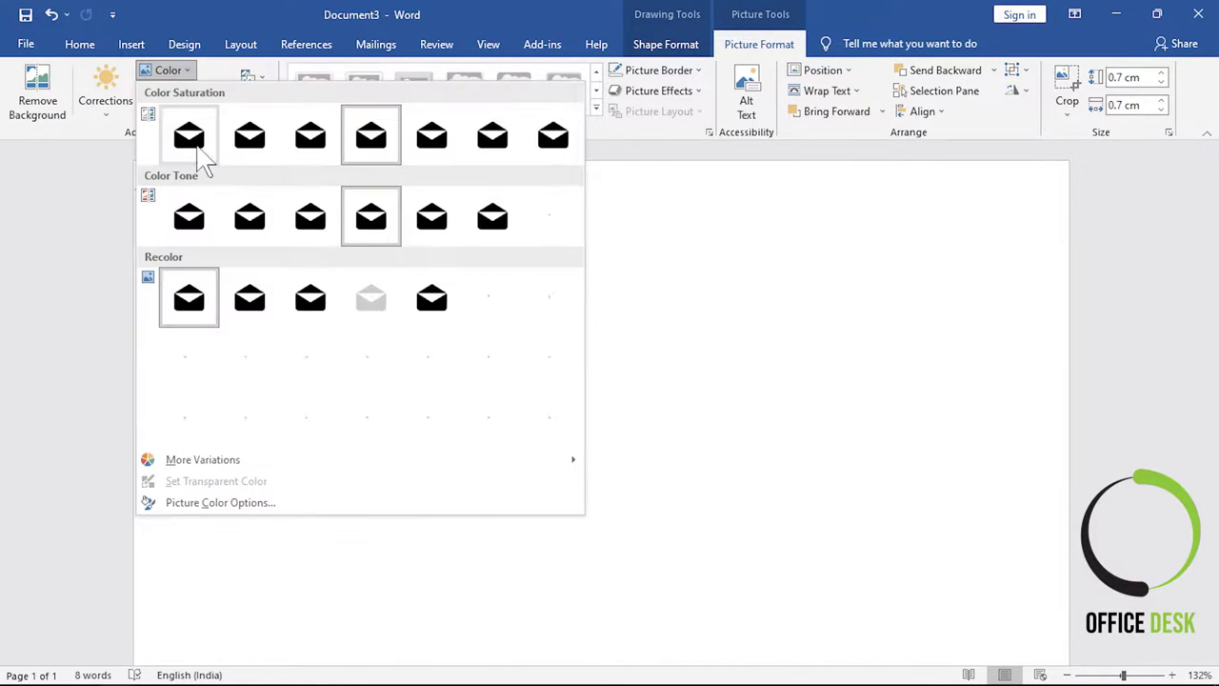
pyautogui.click(391, 301)
pyautogui.click(840, 423)
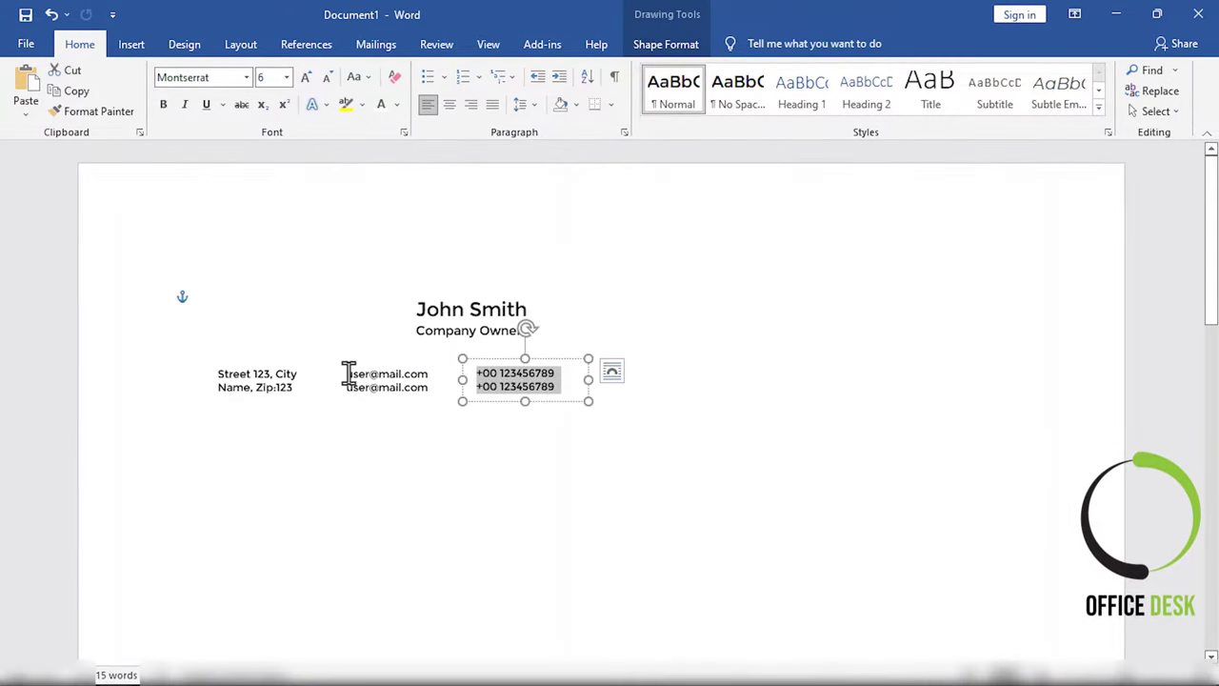
# - Replace the second block's phone numbers with the two copied e-mail address lines
pyautogui.moveTo(348, 373); pyautogui.dragTo(435, 389)
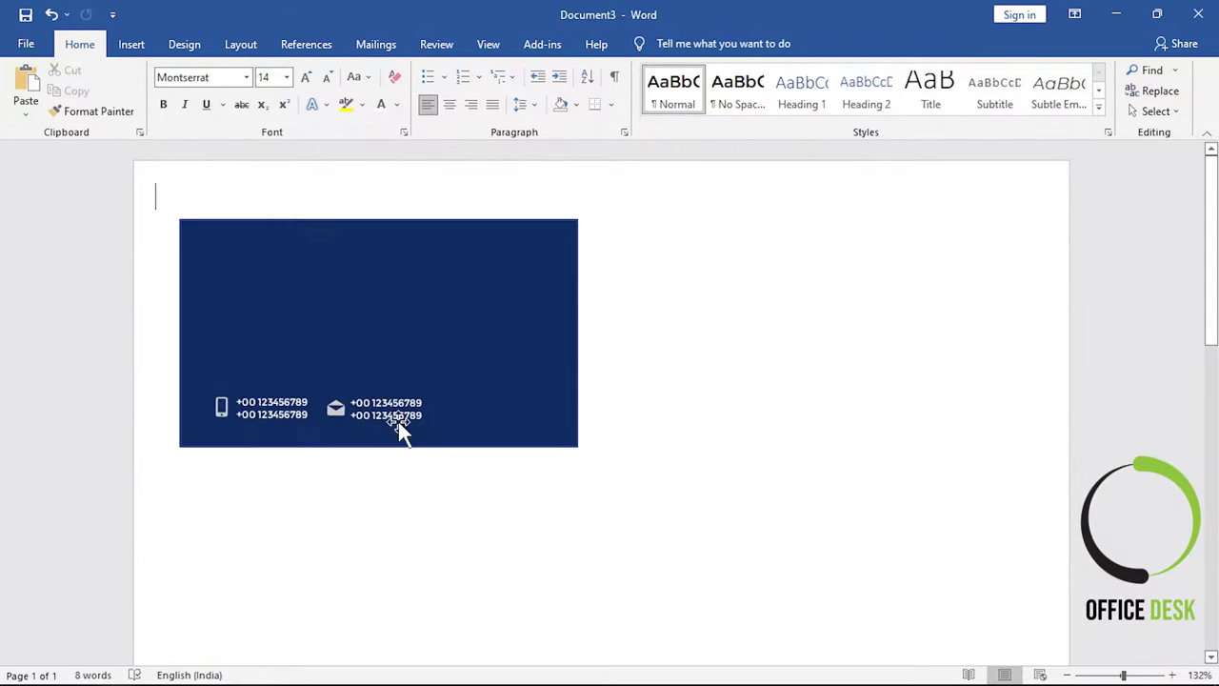
pyautogui.click(424, 416)
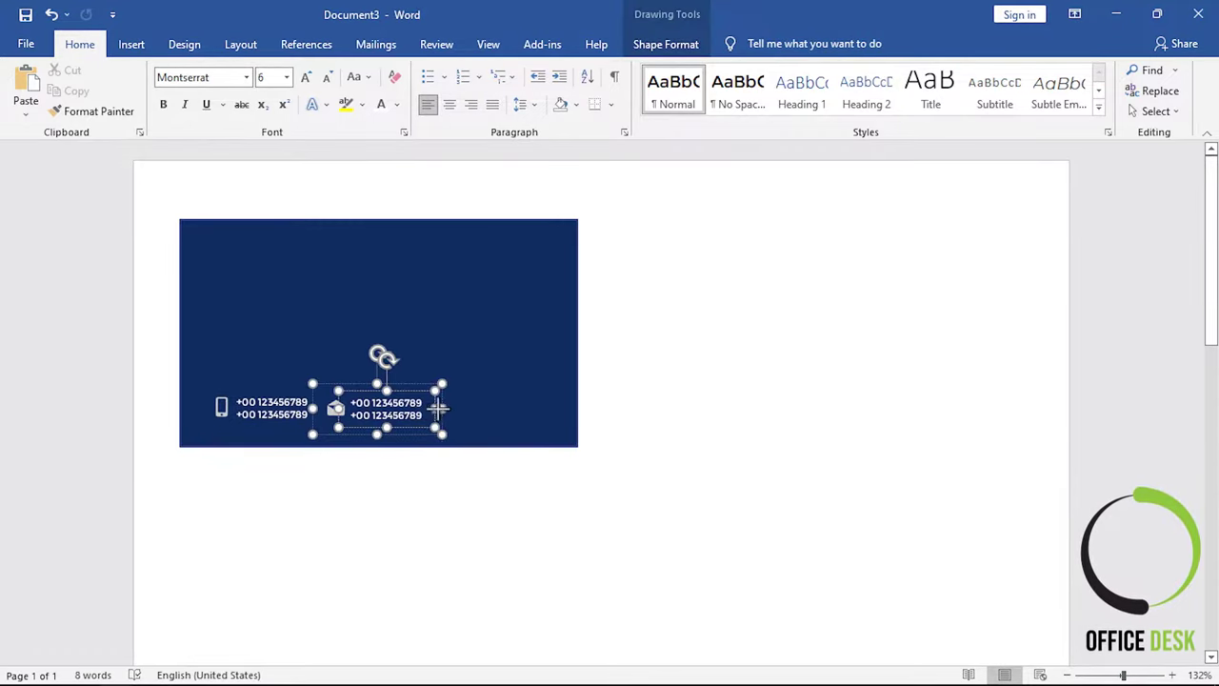
pyautogui.moveTo(438, 408); pyautogui.dragTo(445, 407)
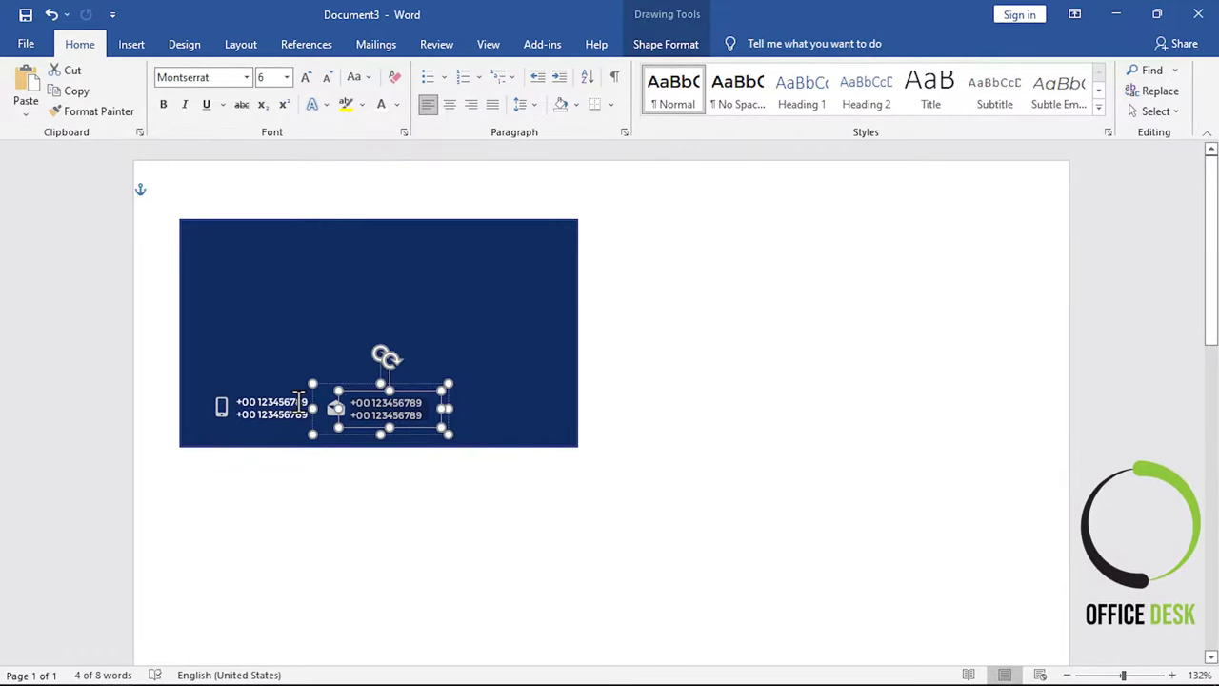
pyautogui.hotkey('ctrl', 'v')
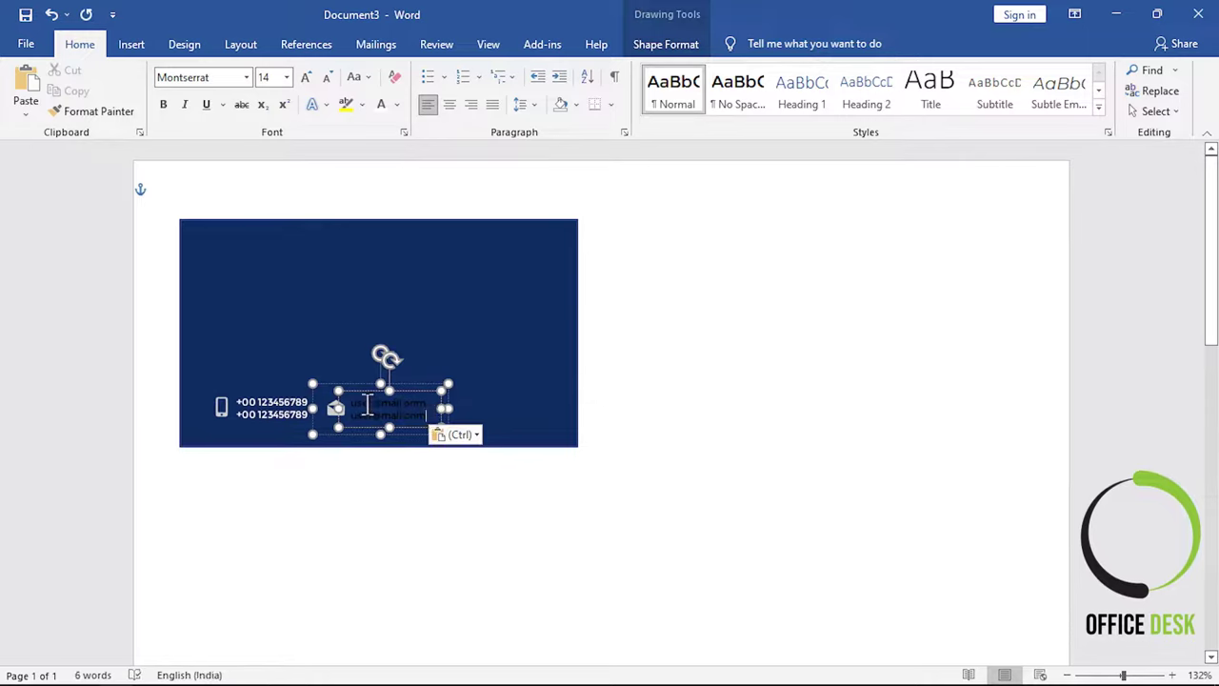
pyautogui.hotkey('ctrl', 'a')
pyautogui.click(607, 319)
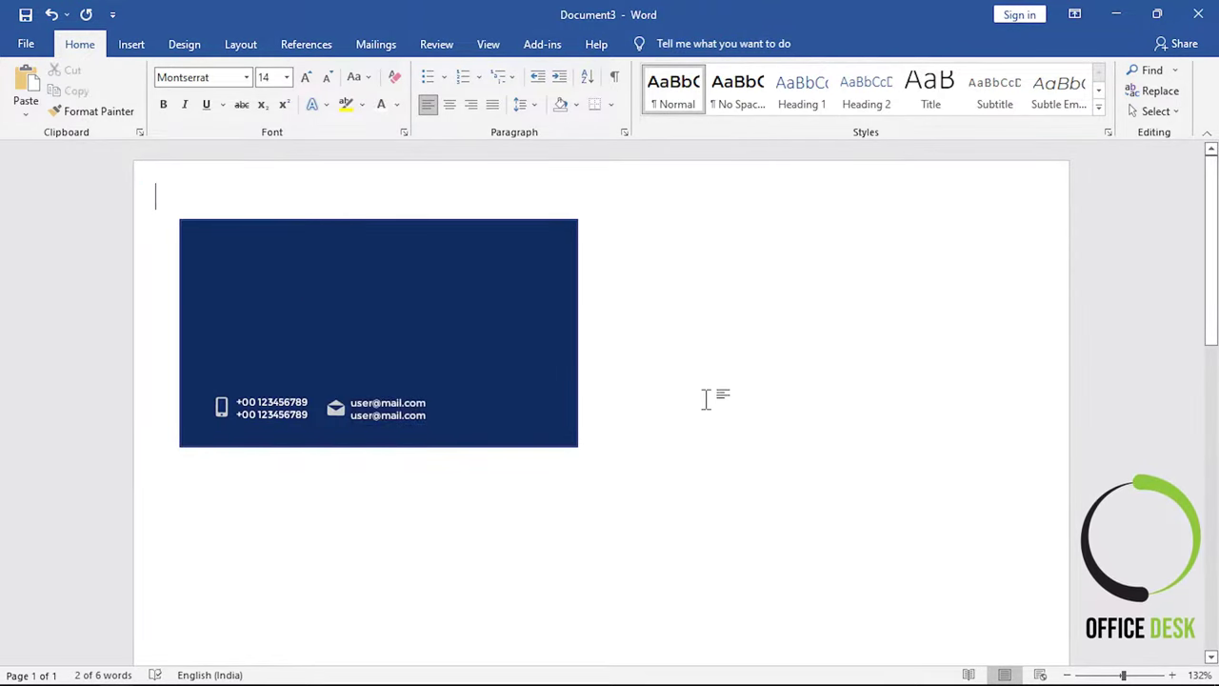
# - Copy and paste a duplicate of the e-mail block
pyautogui.click(411, 391)
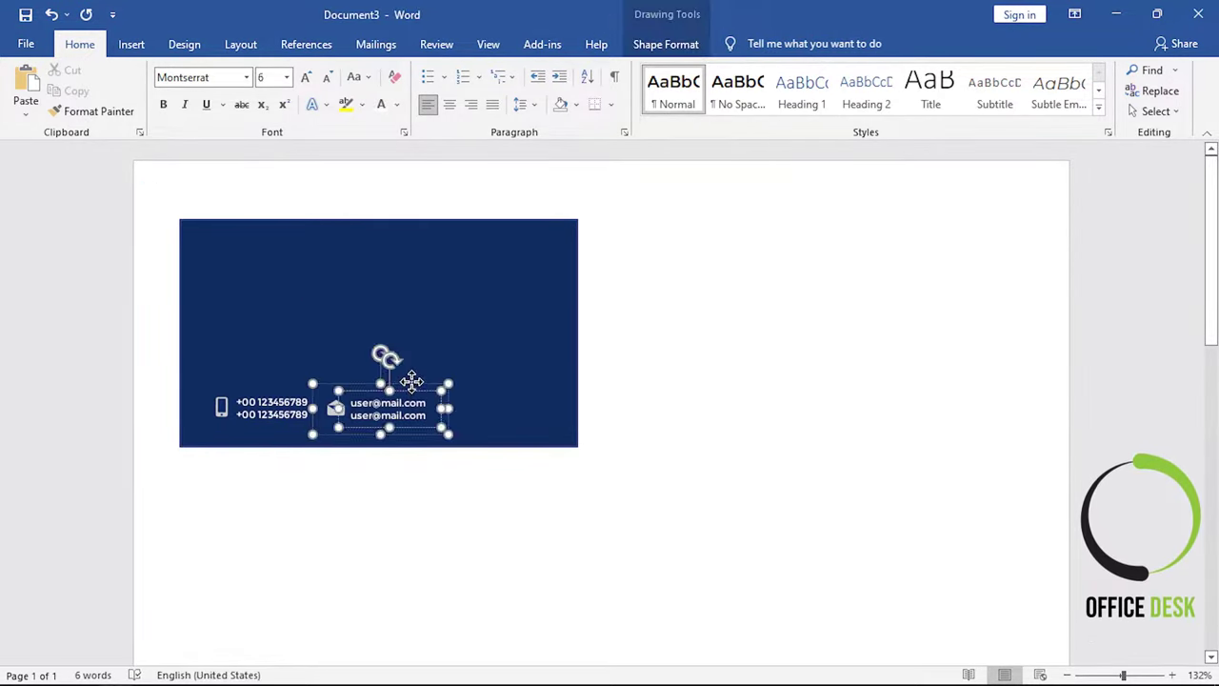
pyautogui.hotkey('ctrl', 'c')
pyautogui.hotkey('ctrl', 'v')
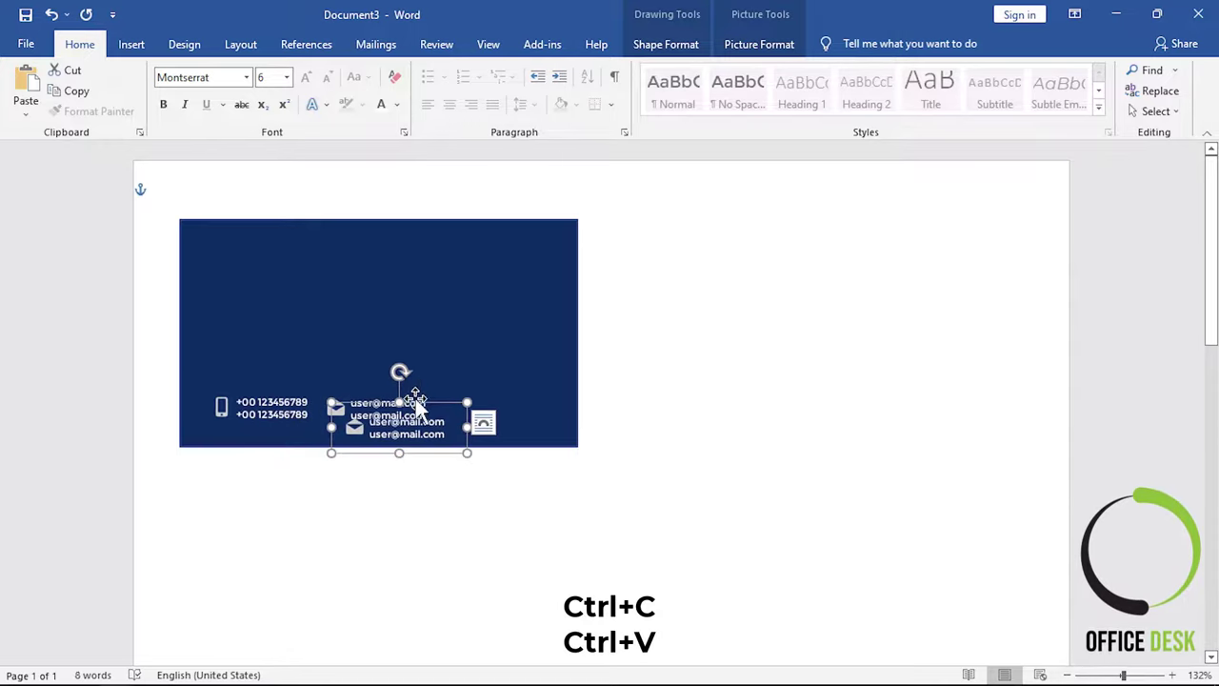
# - Move the duplicate block to the card's right edge and swap its icon for location-1-icon
pyautogui.moveTo(416, 400); pyautogui.dragTo(514, 386)
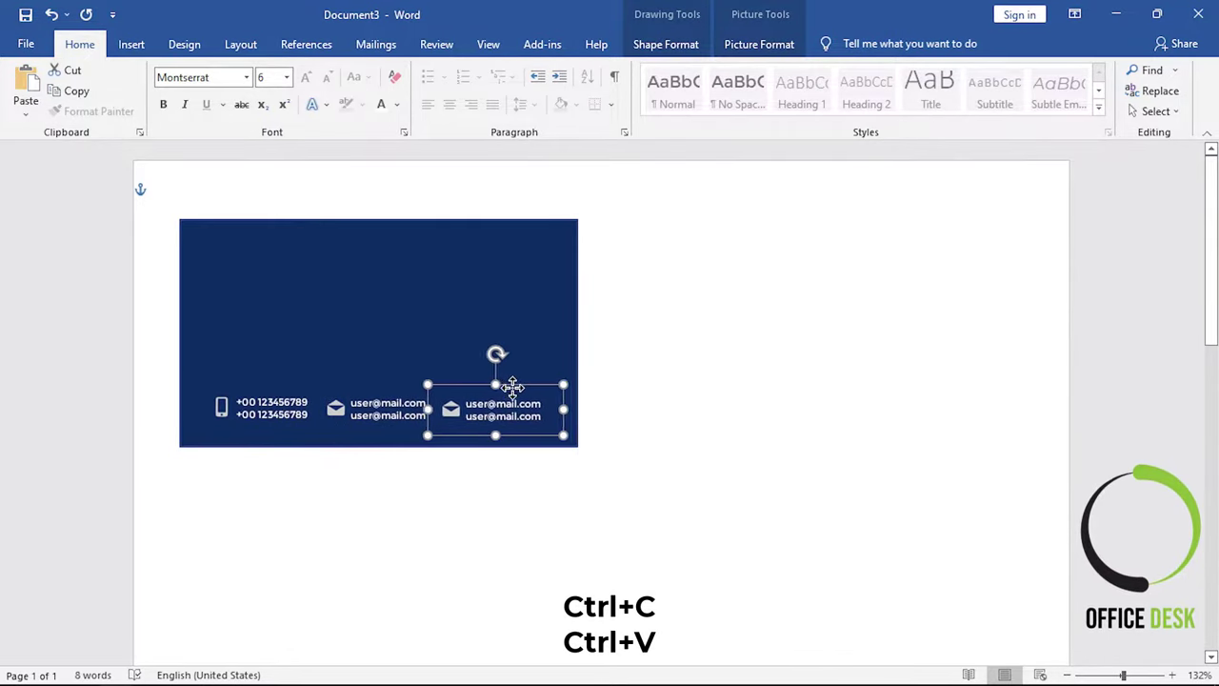
pyautogui.click(453, 409)
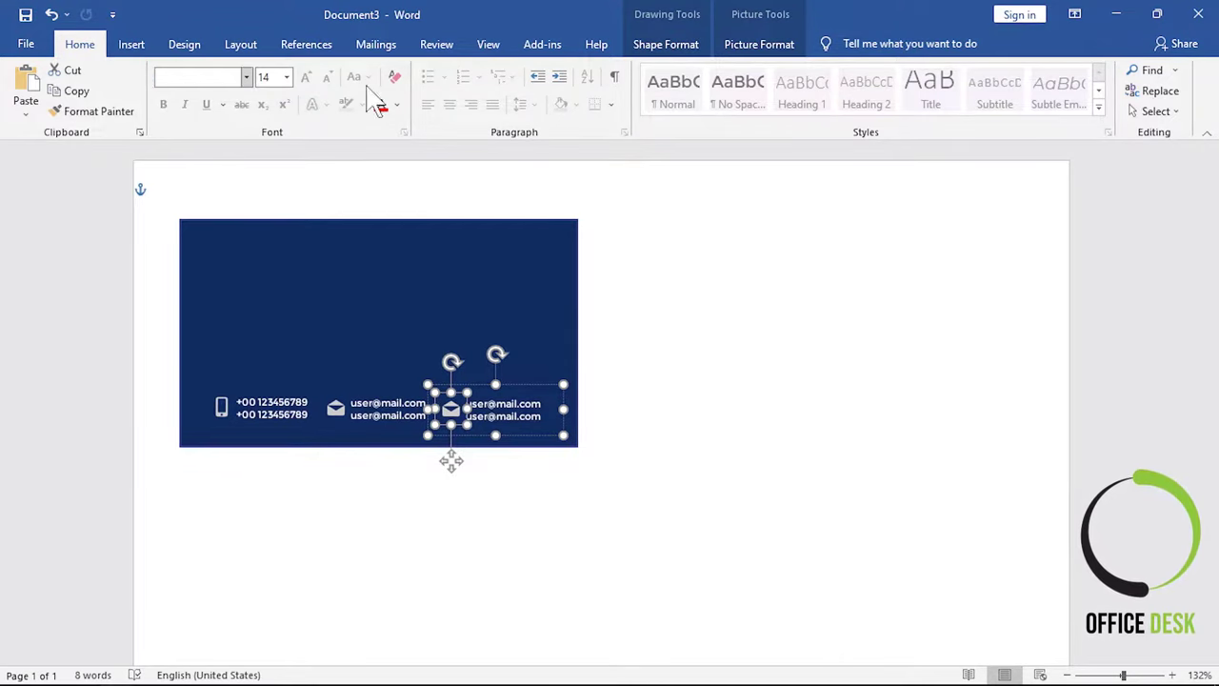
pyautogui.click(736, 47)
pyautogui.click(252, 86)
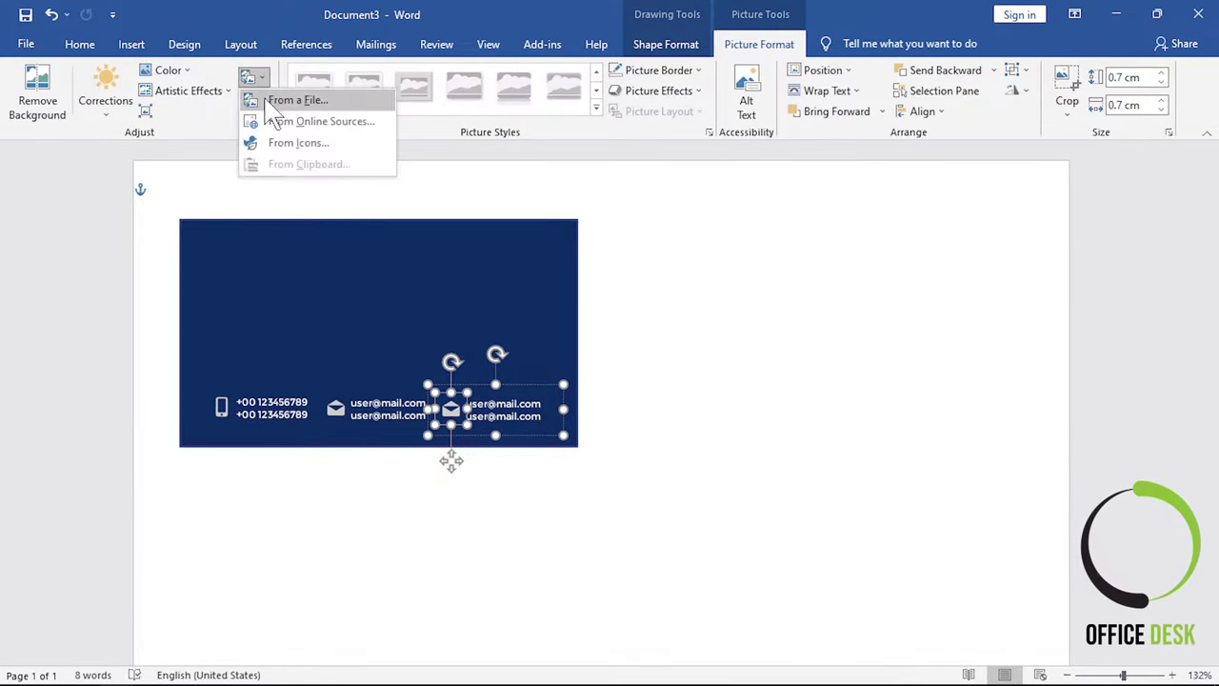
pyautogui.click(286, 101)
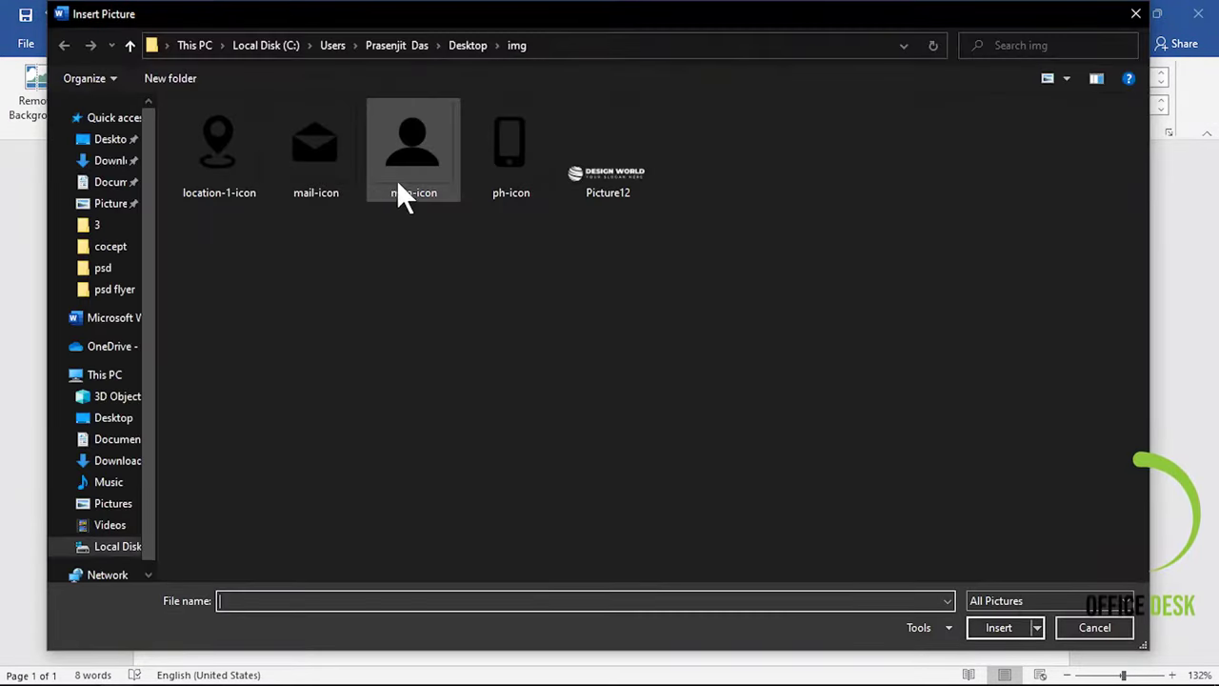
pyautogui.click(255, 157)
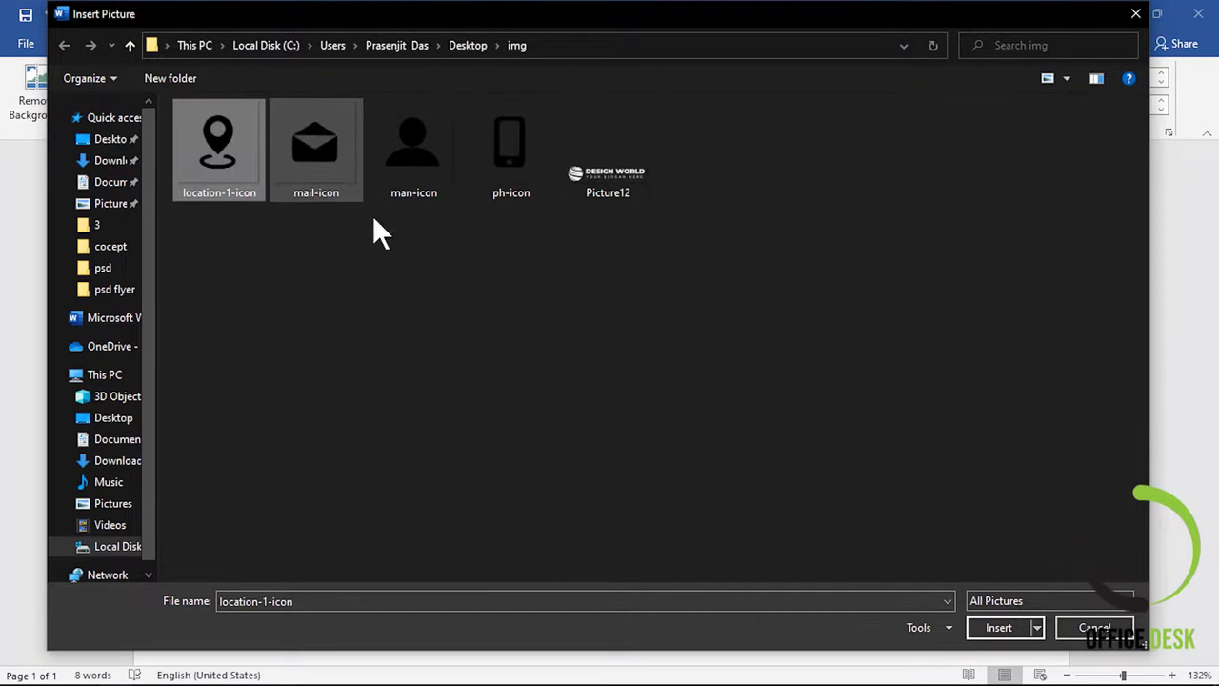
pyautogui.click(995, 628)
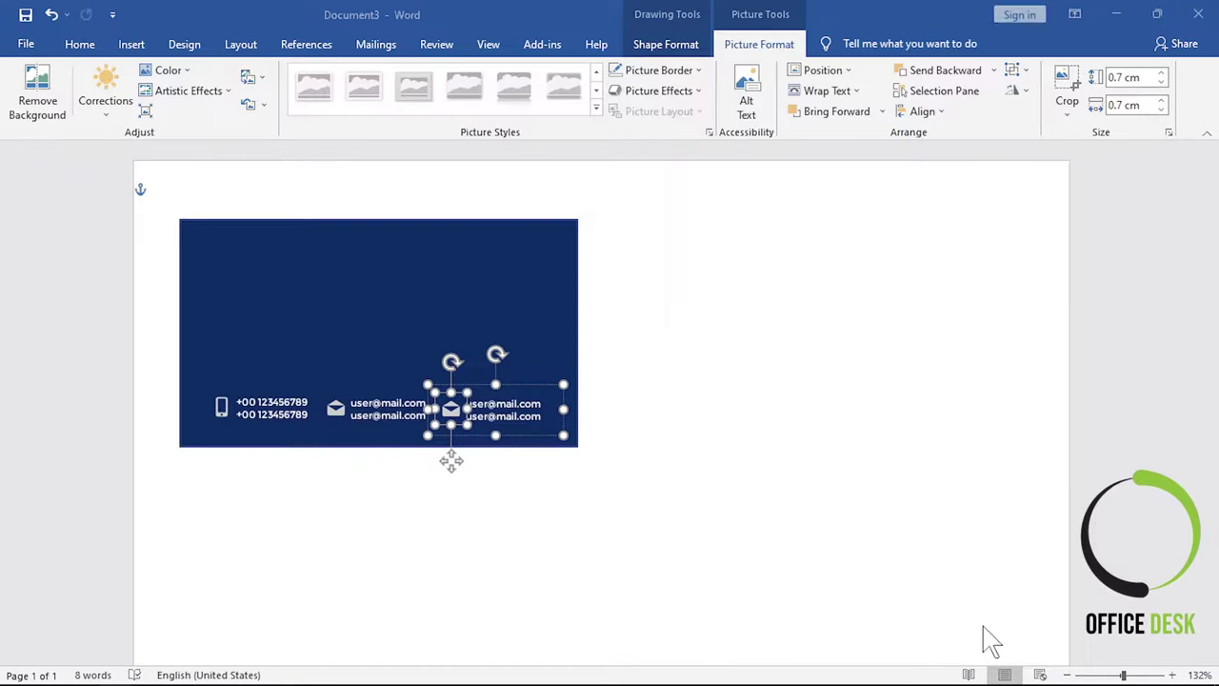
# - Recolour the location pin with a light Washout for the navy card
pyautogui.click(168, 70)
pyautogui.click(395, 305)
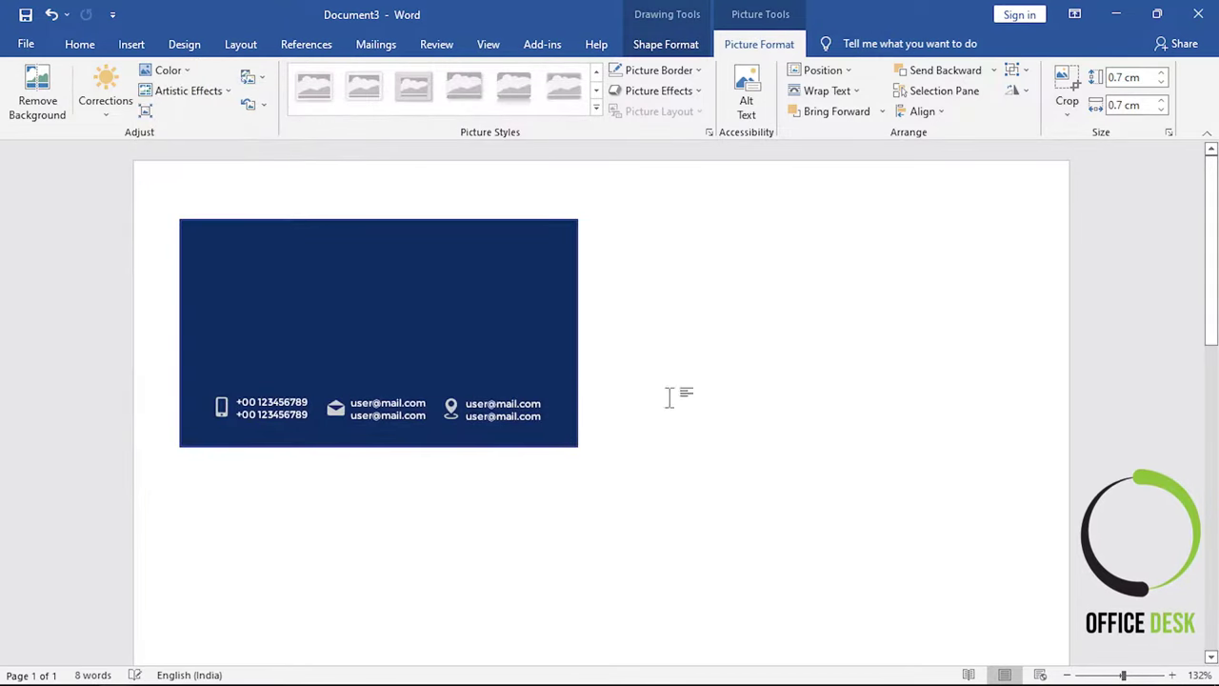
pyautogui.click(603, 416)
# - Replace the third box's text with the sample address lines copied from Document1
pyautogui.click(549, 406)
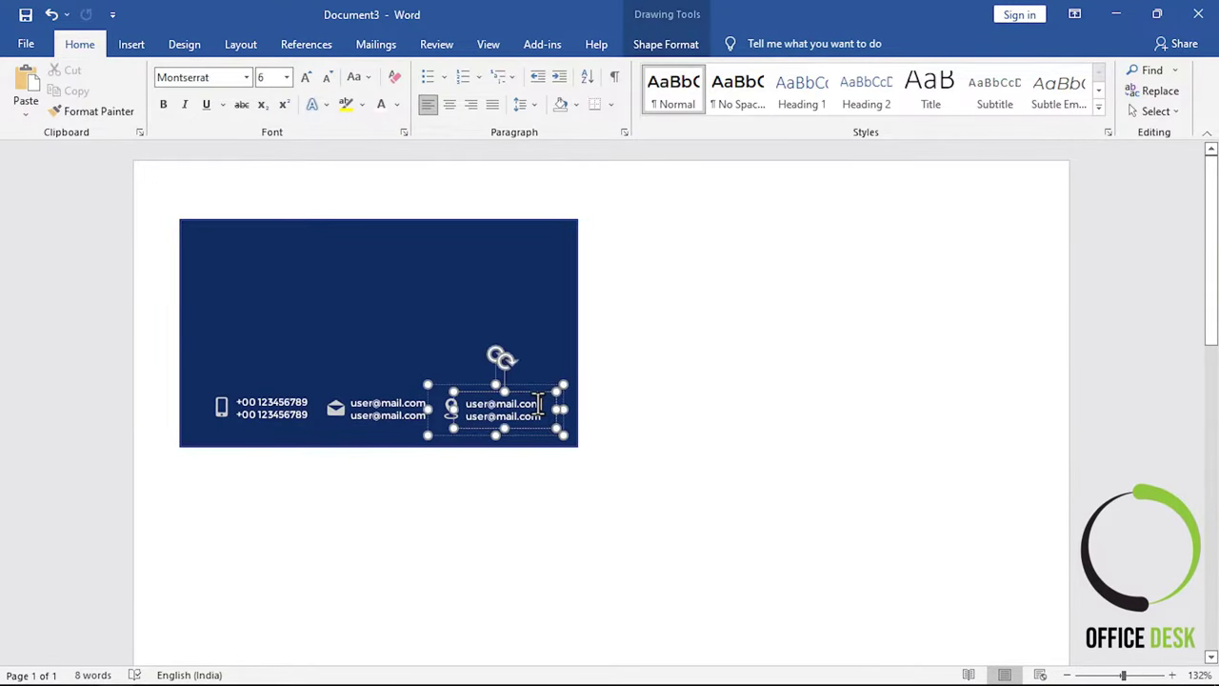
pyautogui.hotkey('ctrl', 'a')
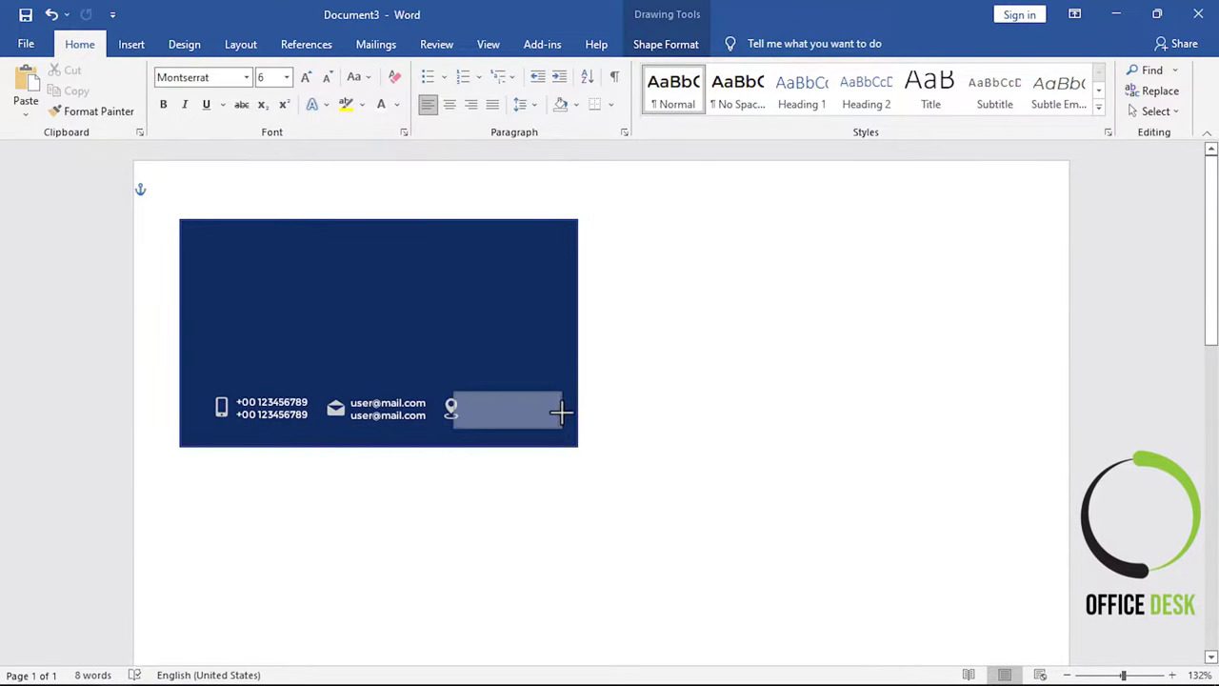
pyautogui.hotkey('ctrl', 'v')
pyautogui.moveTo(117, 672)
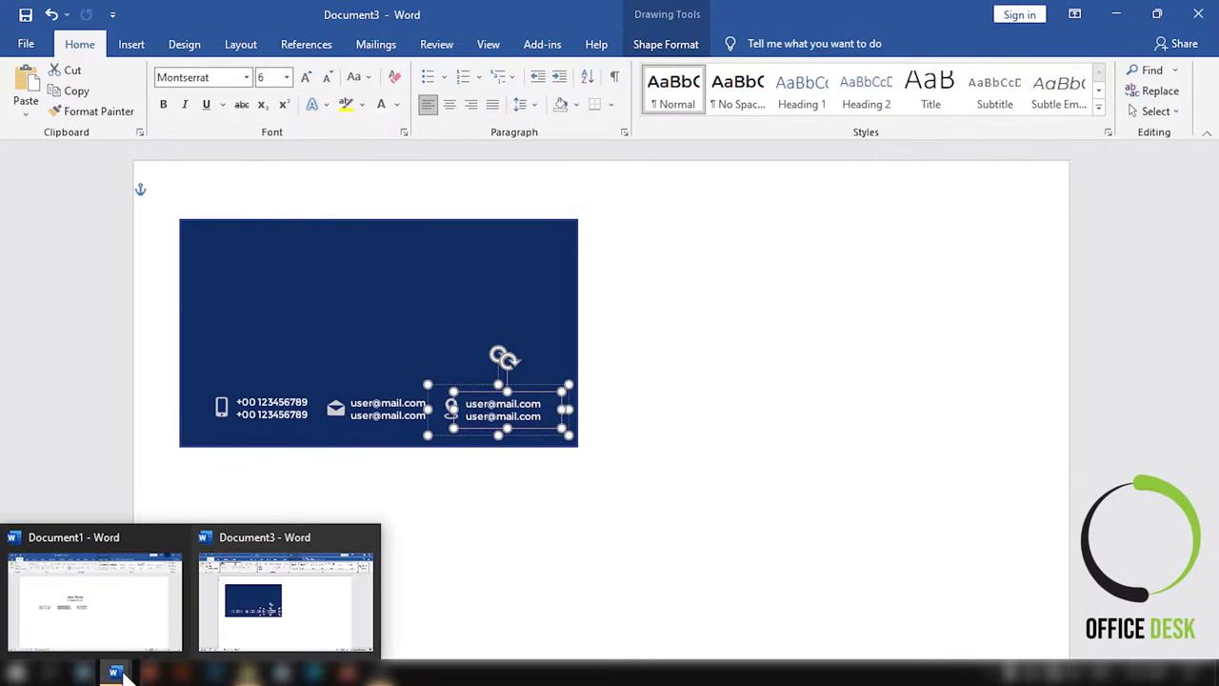
pyautogui.click(128, 639)
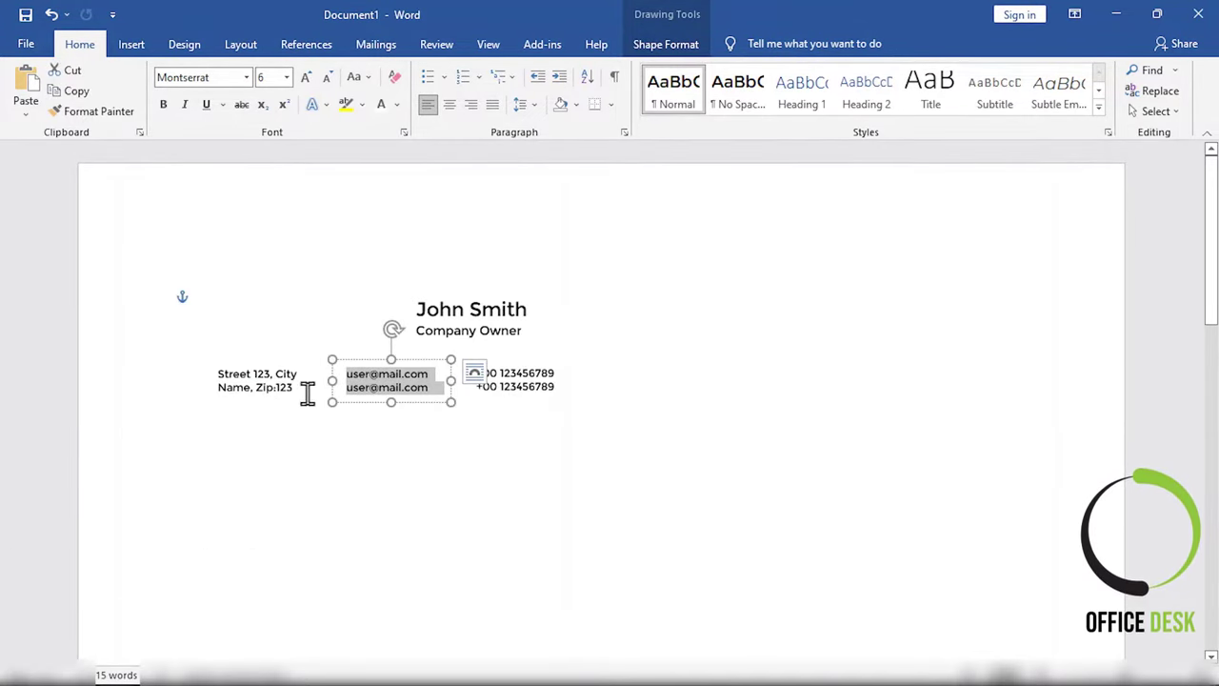
pyautogui.moveTo(306, 394); pyautogui.dragTo(198, 363)
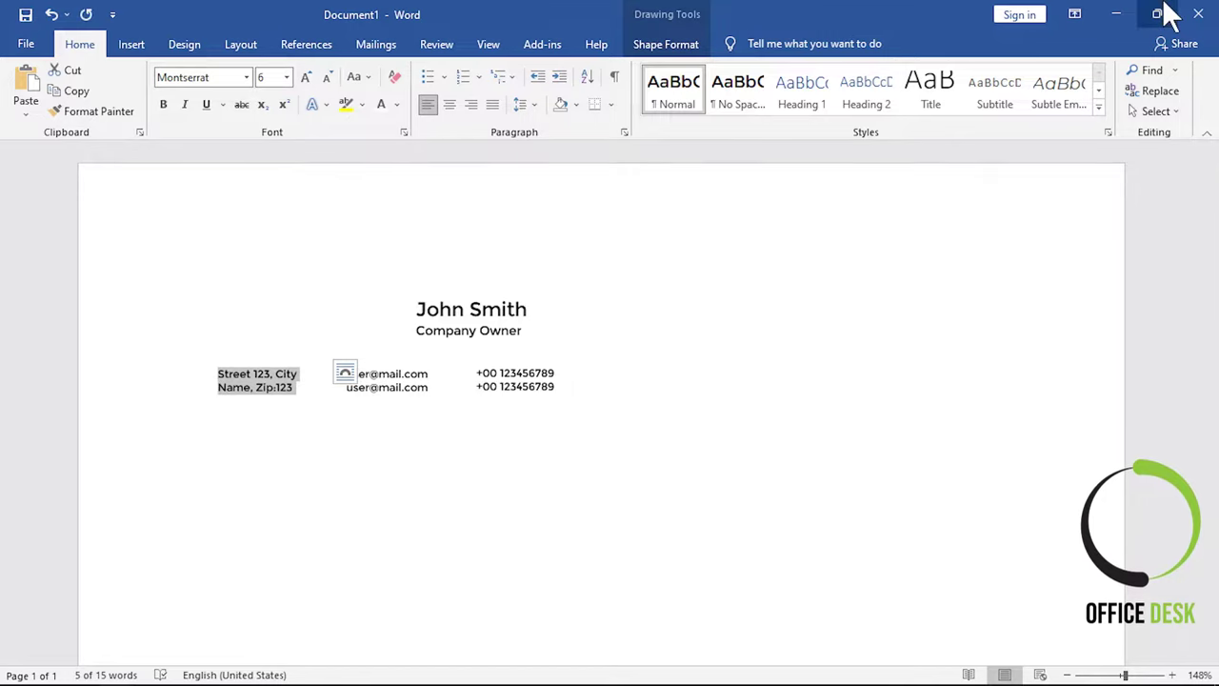
pyautogui.click(1117, 15)
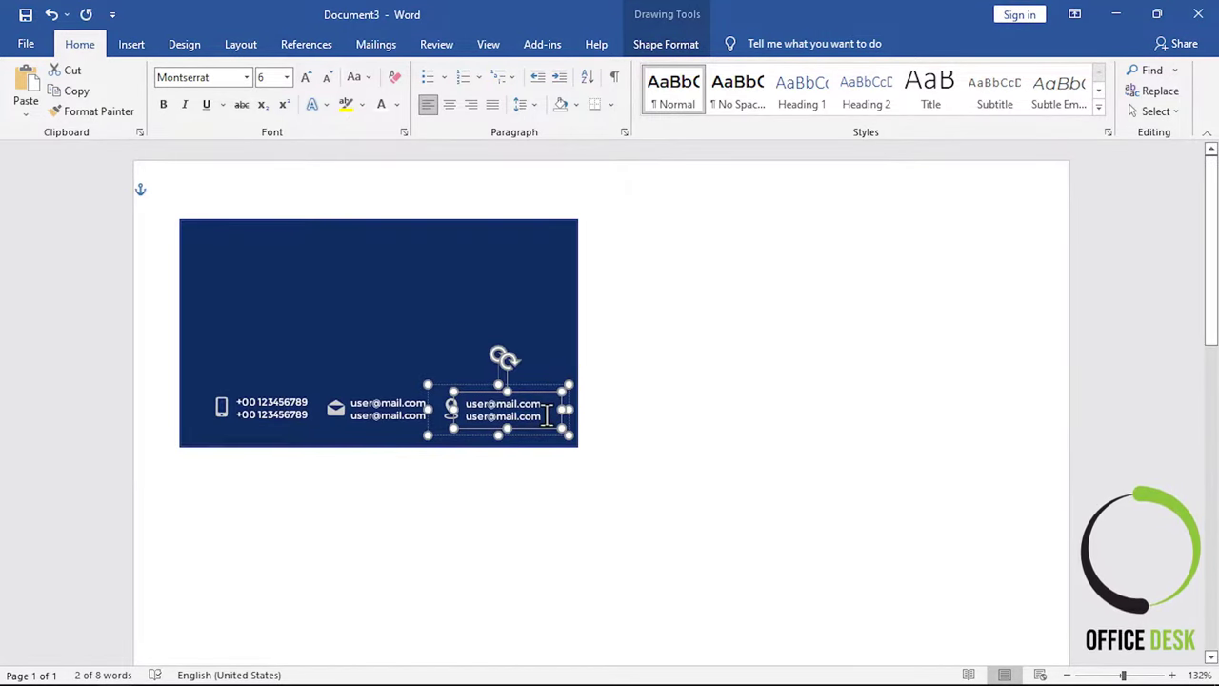
pyautogui.hotkey('ctrl', 'v')
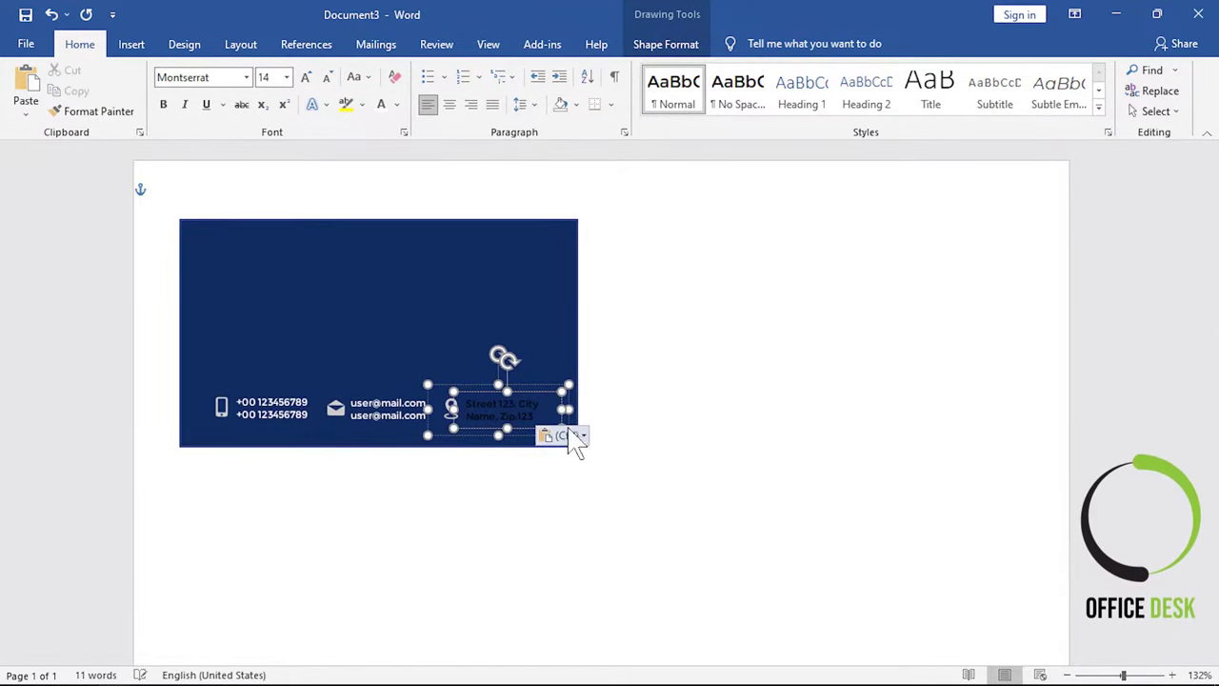
# - Make the address text white and shift its box slightly right
pyautogui.hotkey('ctrl', 'a')
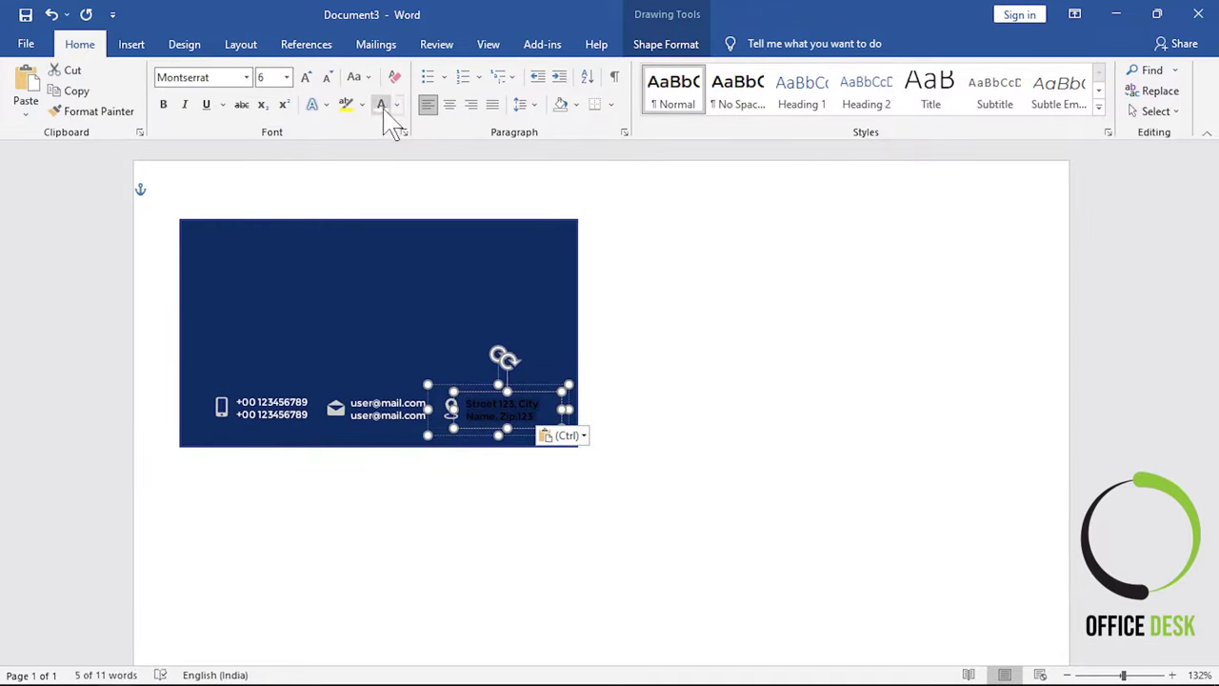
pyautogui.click(381, 104)
pyautogui.click(747, 397)
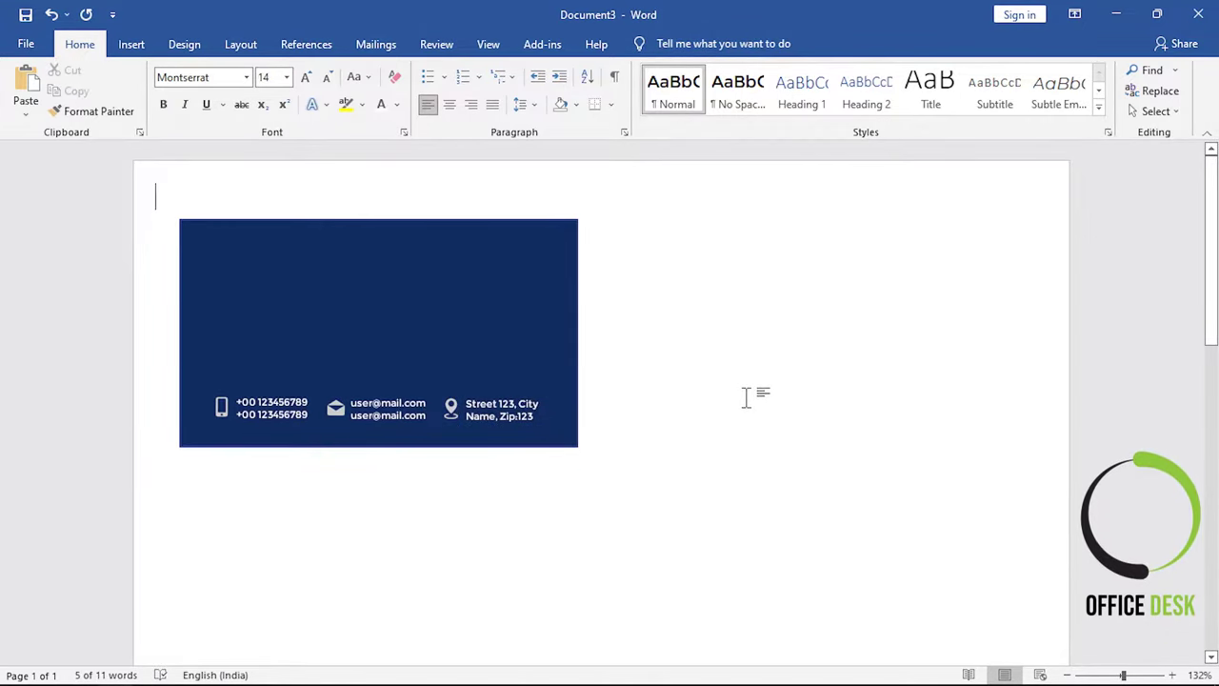
pyautogui.click(518, 407)
pyautogui.moveTo(525, 382); pyautogui.dragTo(529, 383)
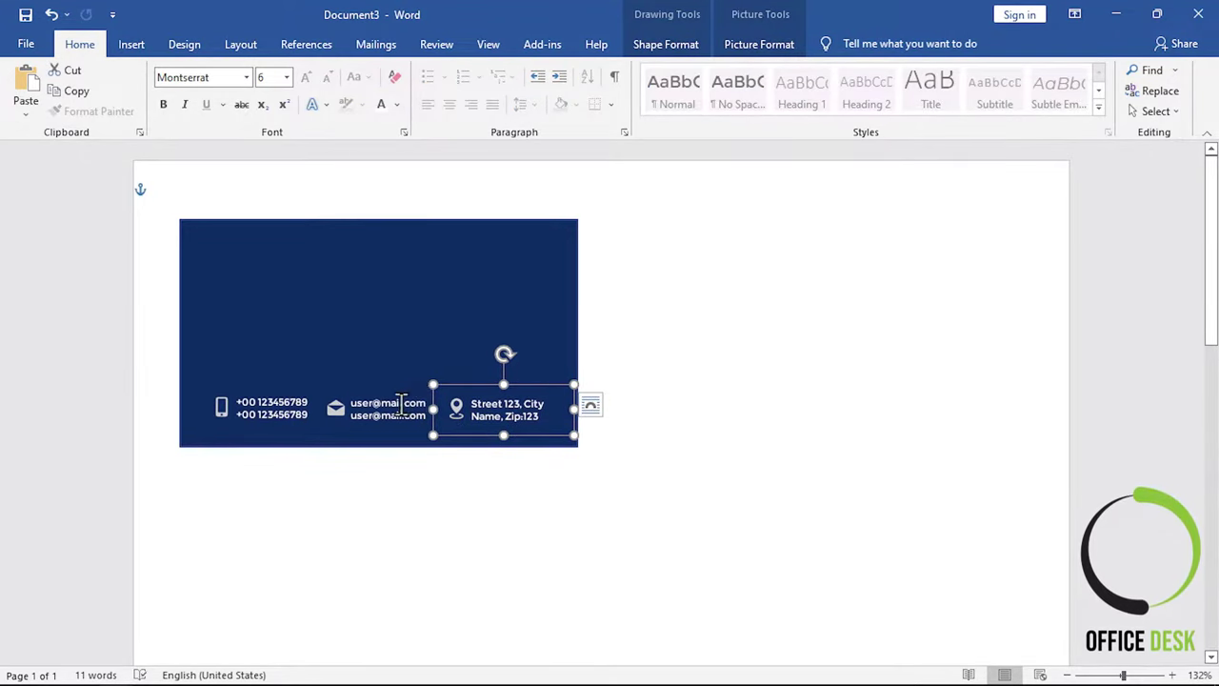
# - Top-align the phone, e-mail and address boxes with Align Top and nudge them right
pyautogui.keyDown('shift'); pyautogui.click(324, 400); pyautogui.keyUp('shift')
pyautogui.keyDown('shift'); pyautogui.click(270, 399); pyautogui.keyUp('shift')
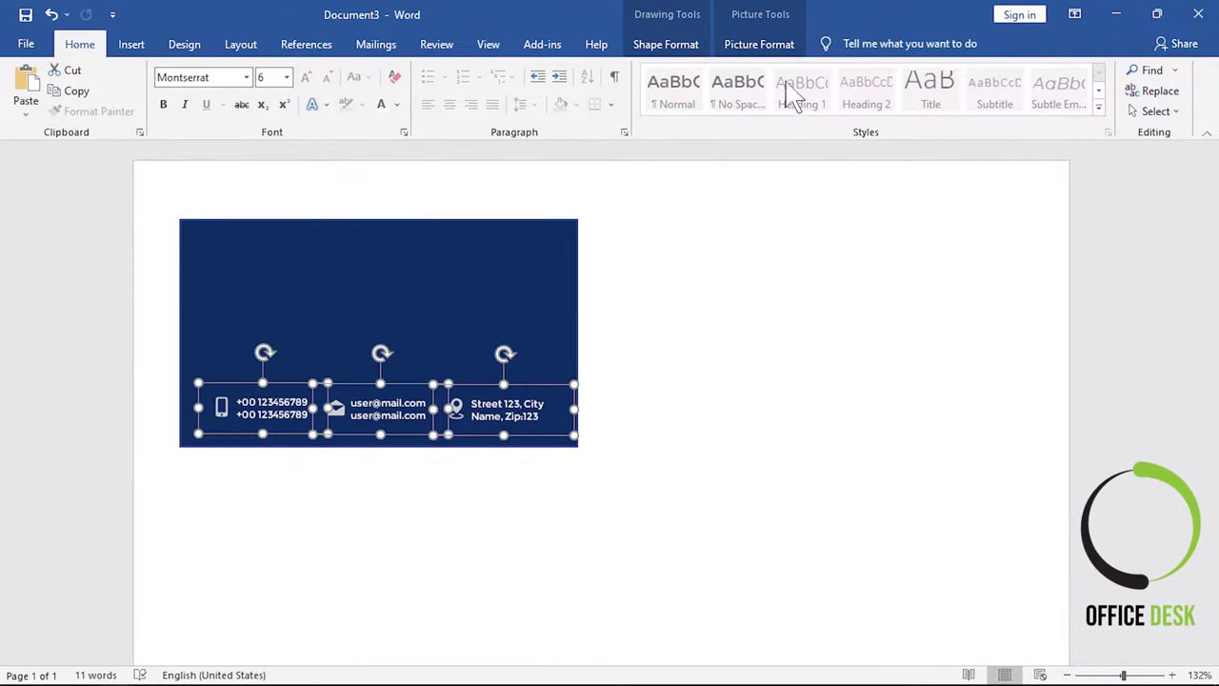
pyautogui.click(759, 43)
pyautogui.click(938, 114)
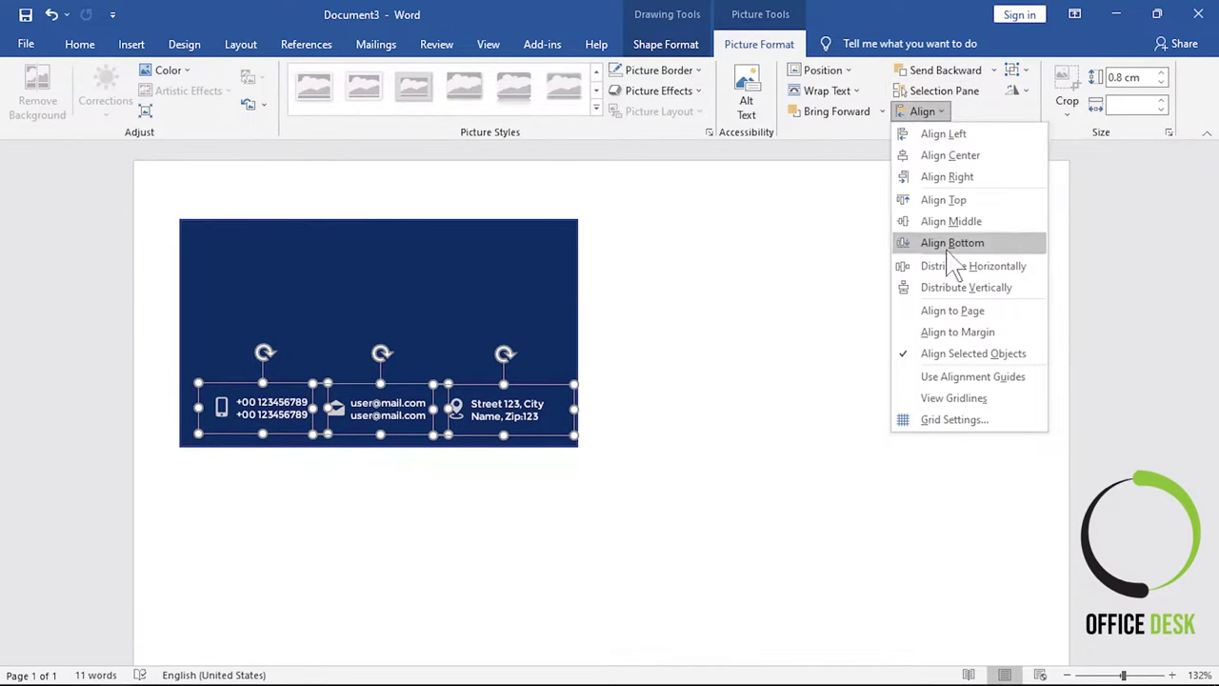
pyautogui.click(952, 267)
pyautogui.click(919, 112)
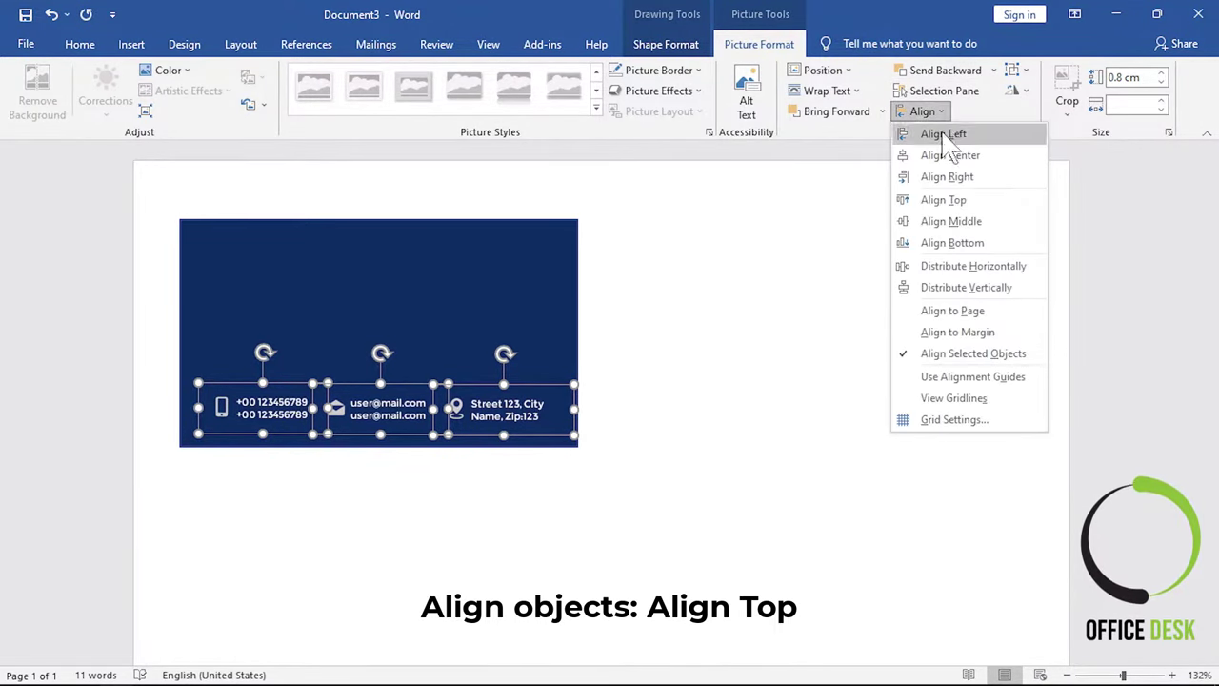
pyautogui.click(931, 199)
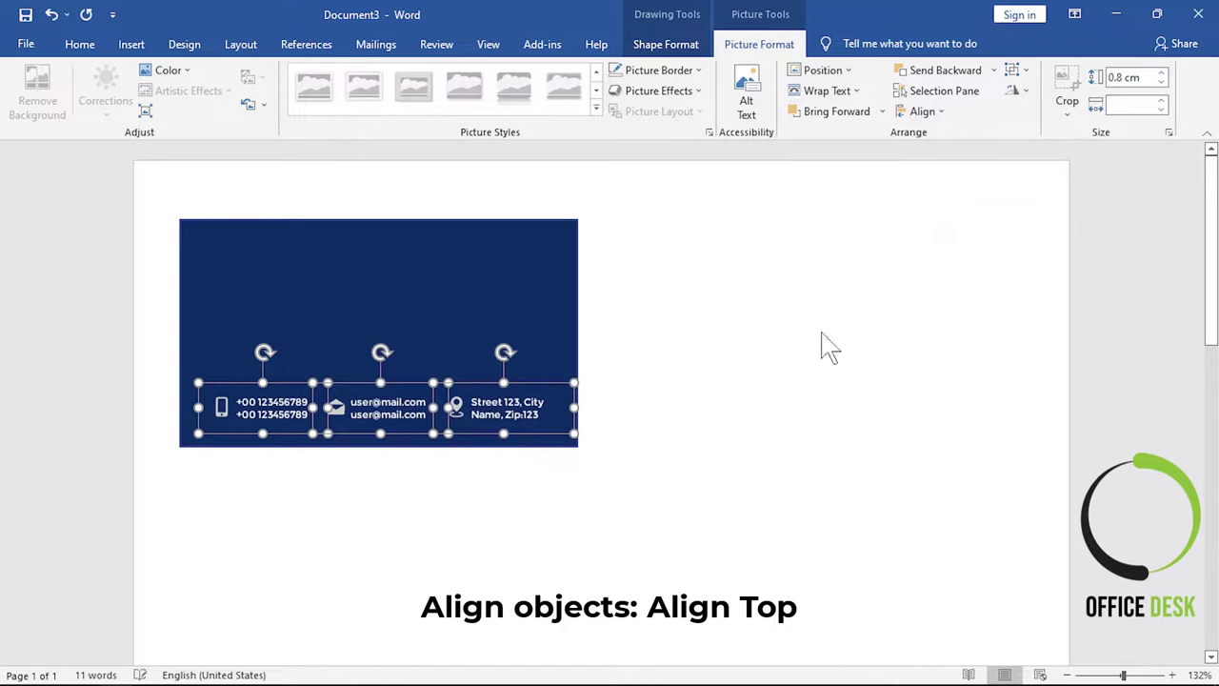
pyautogui.press('Right')
pyautogui.press('Right')
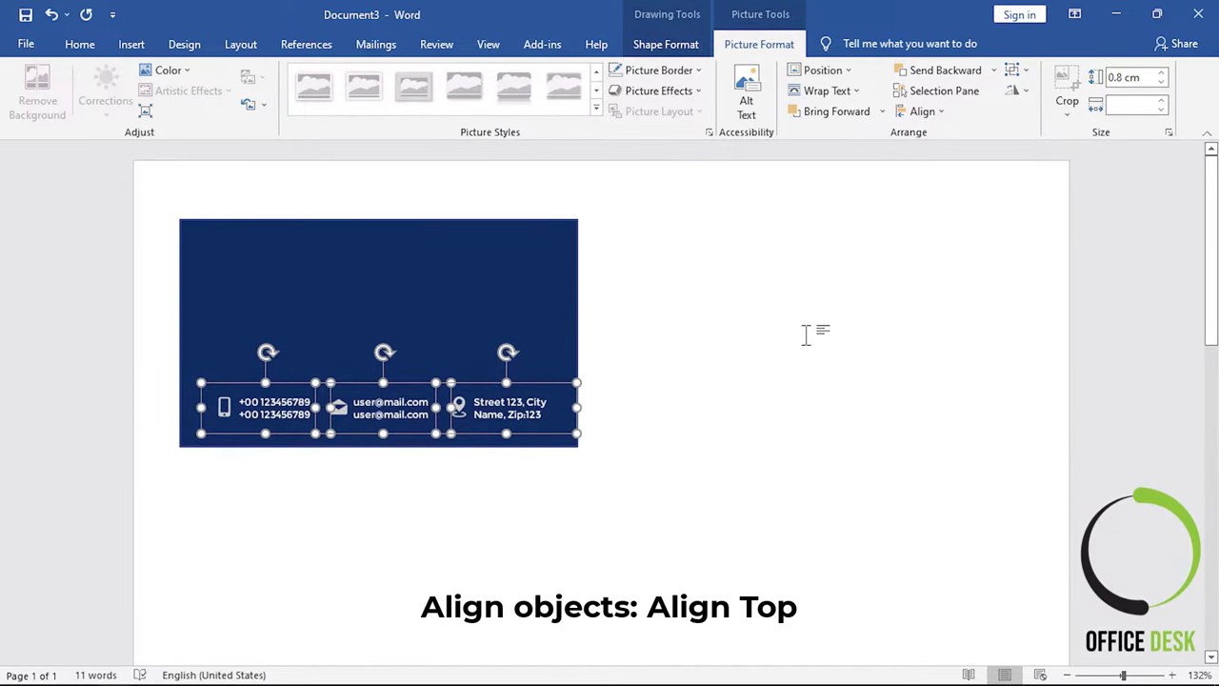
pyautogui.press('Escape')
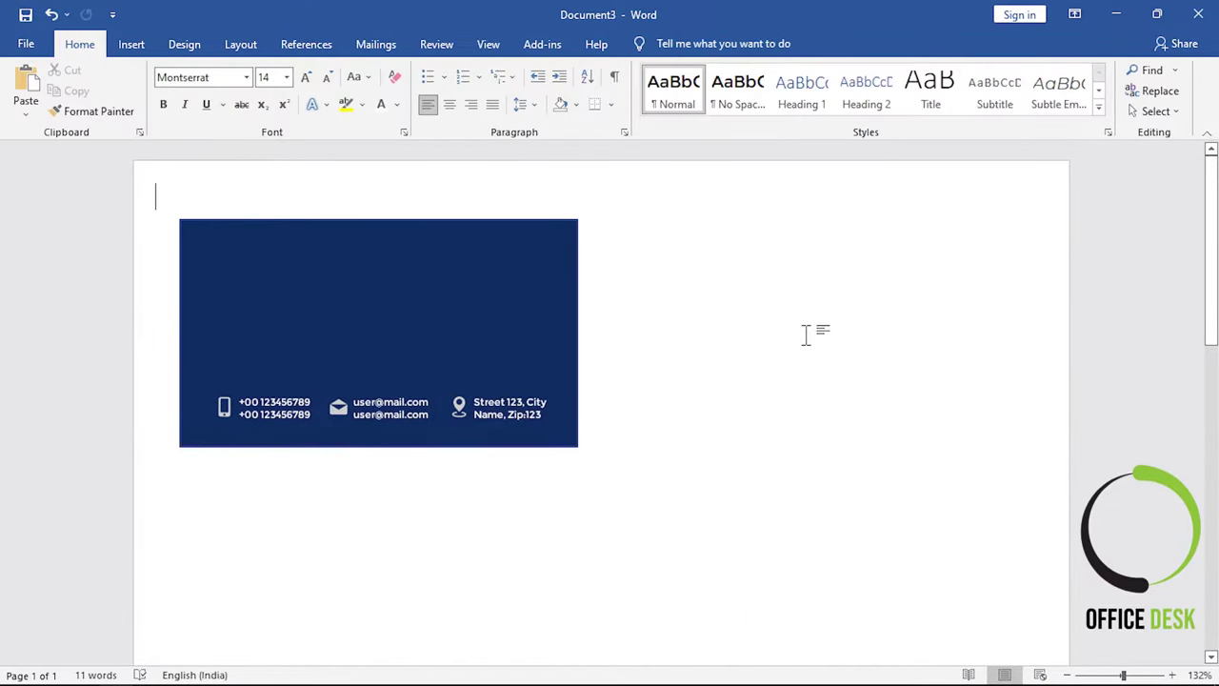
# - Paste a copy of the navy card rectangle, keeping source formatting, beside the original
pyautogui.rightClick(542, 273)
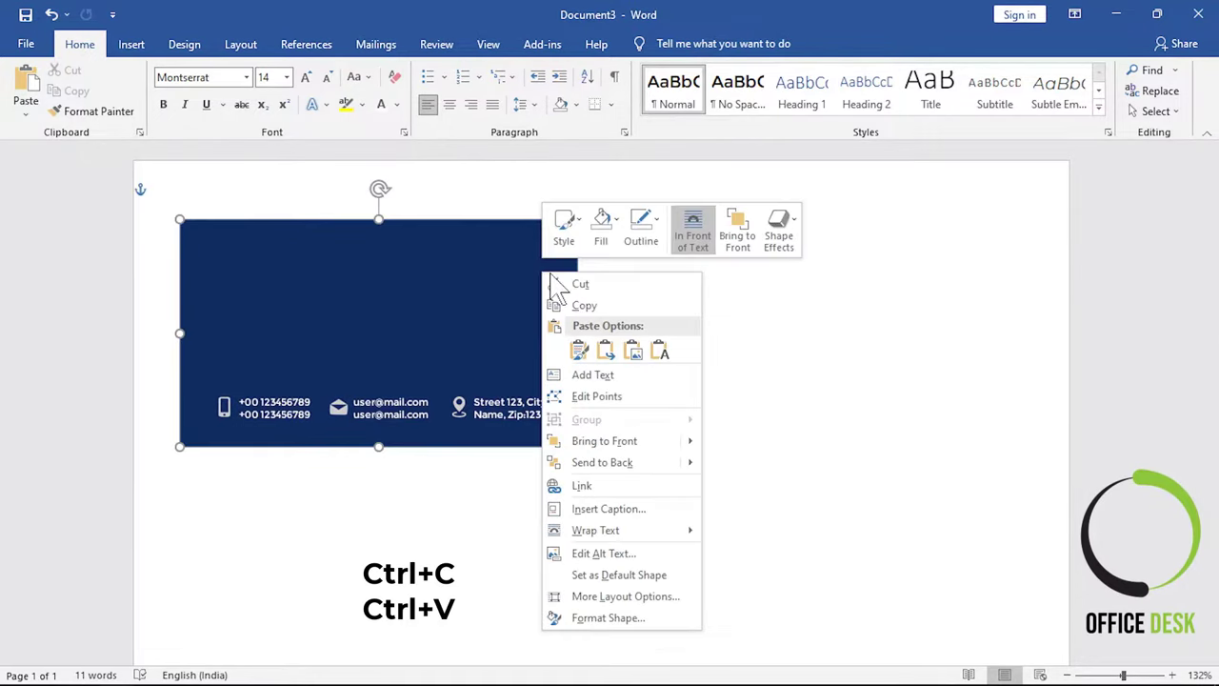
pyautogui.click(584, 306)
pyautogui.rightClick(696, 273)
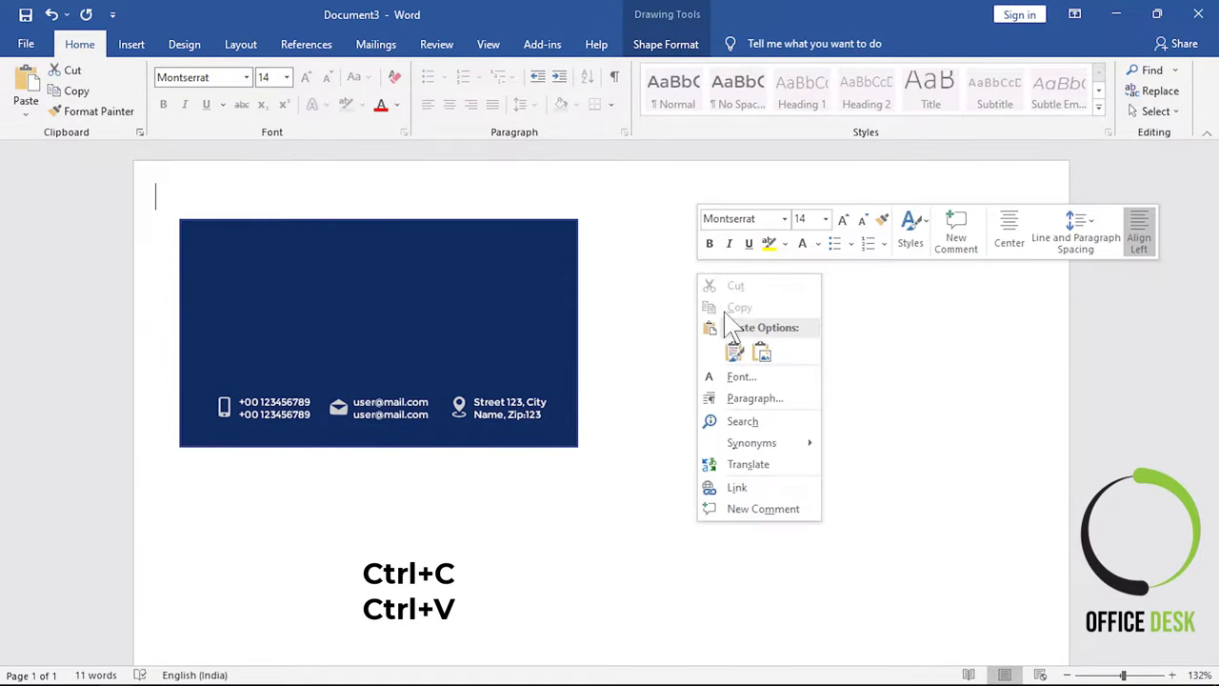
pyautogui.click(741, 352)
pyautogui.moveTo(537, 316); pyautogui.dragTo(699, 307)
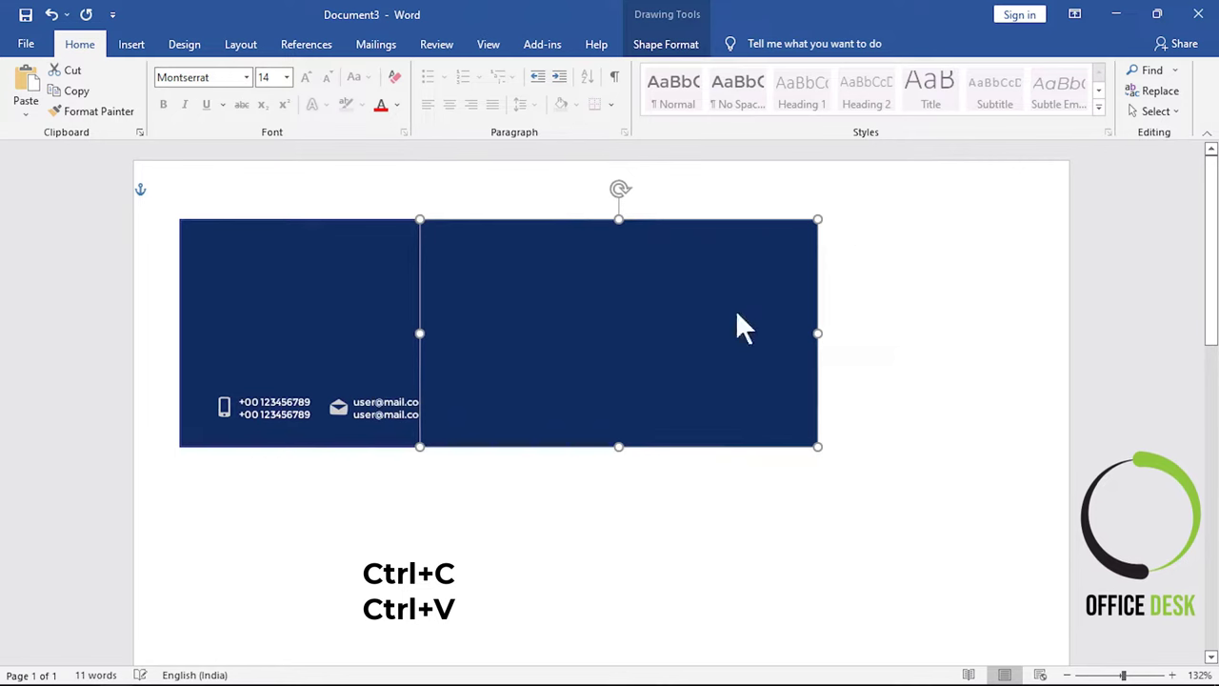
# - Fill the copied rectangle red and set its outline to No Outline
pyautogui.click(668, 45)
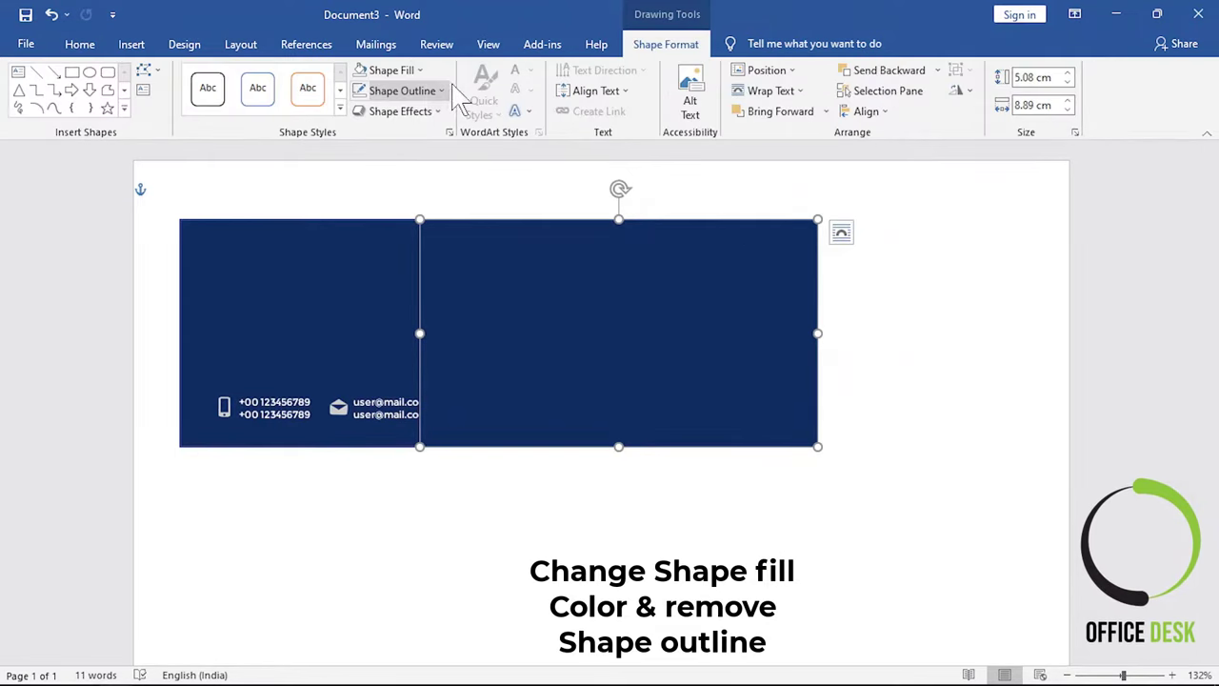
pyautogui.click(398, 72)
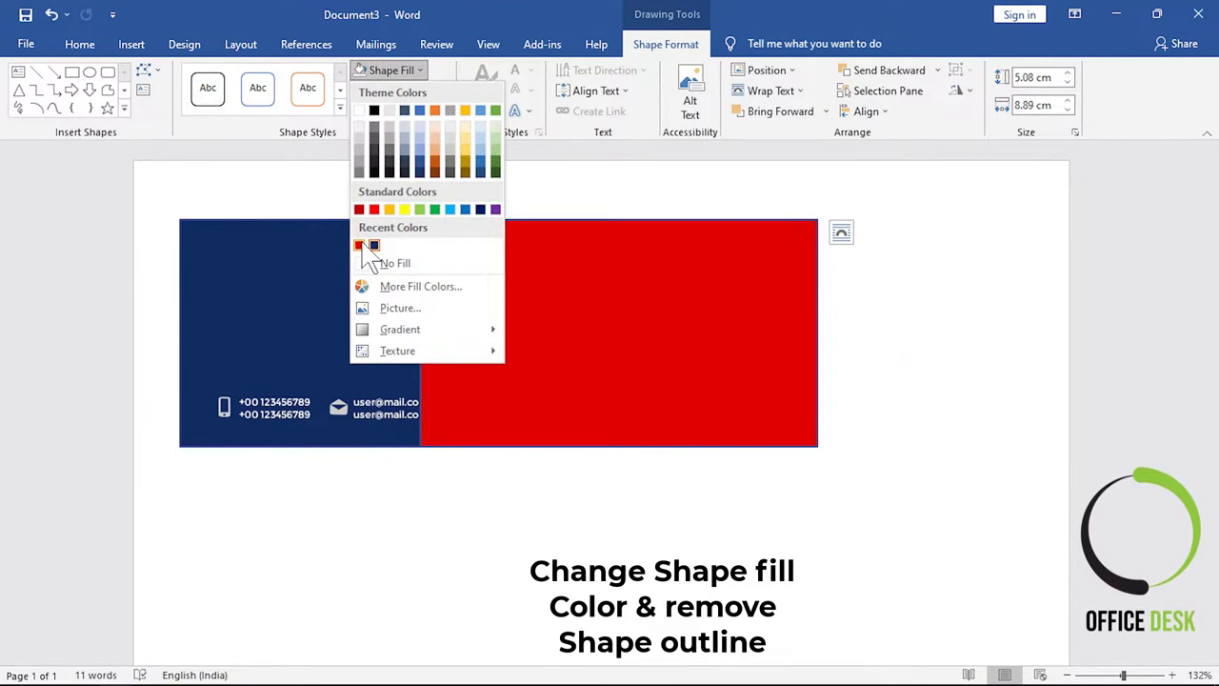
pyautogui.click(360, 245)
pyautogui.click(424, 91)
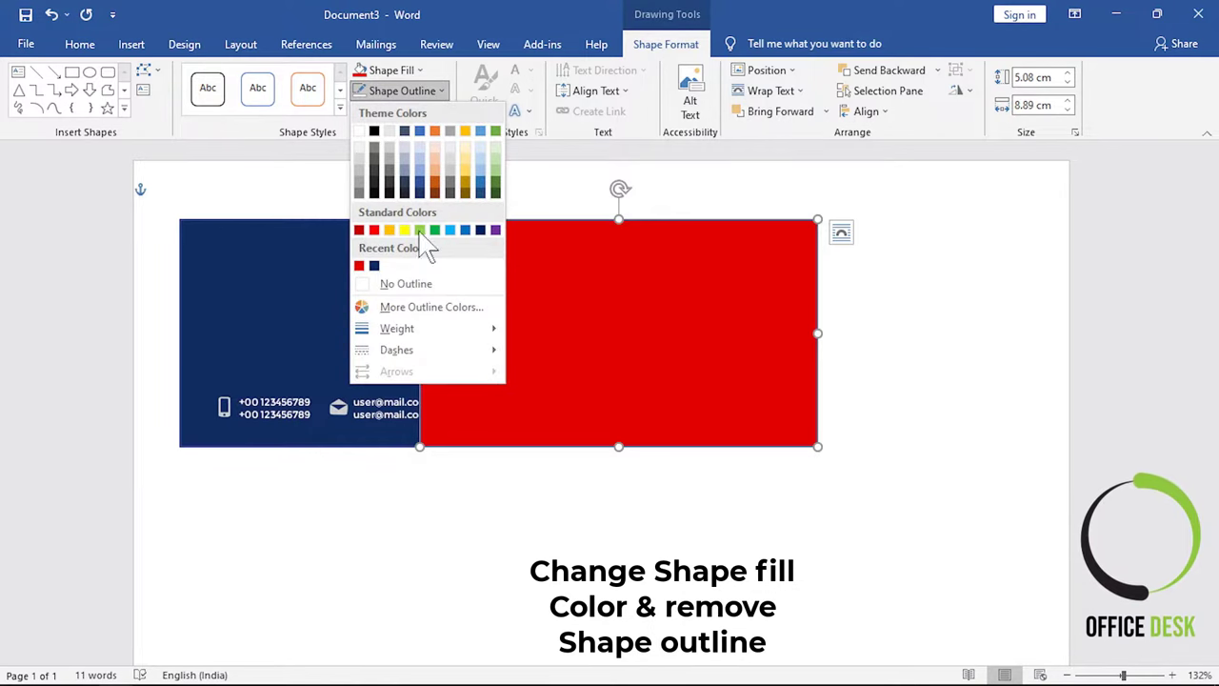
pyautogui.click(416, 285)
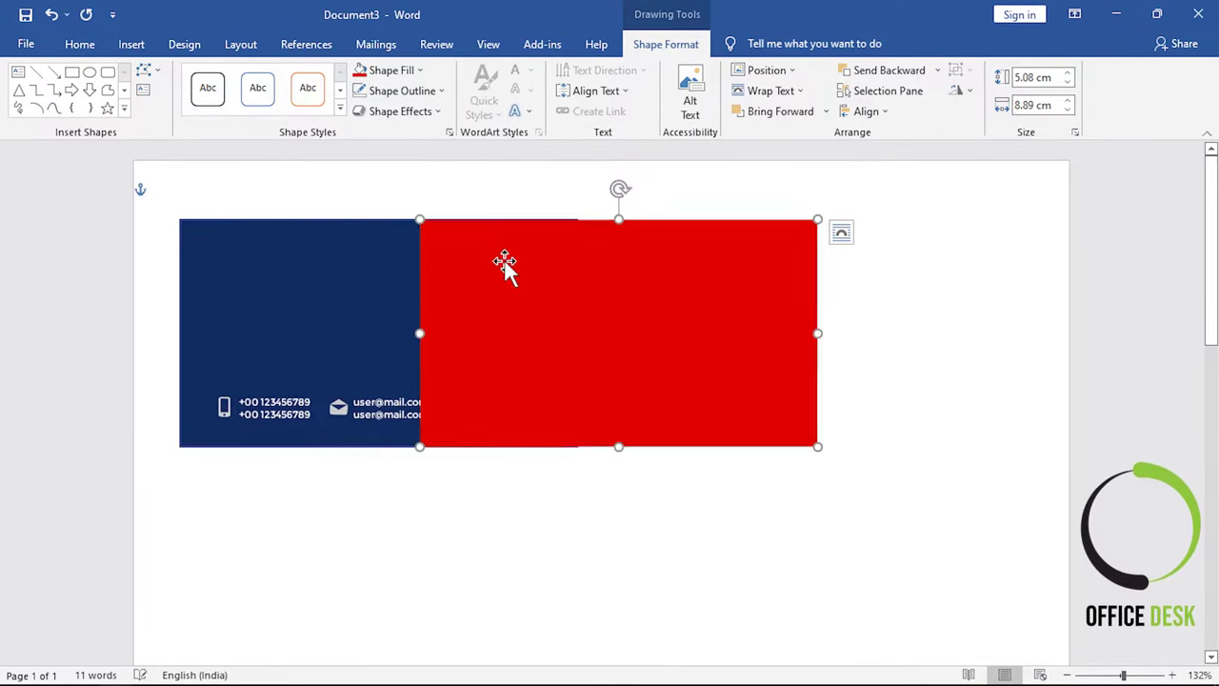
# - Delete the red rectangle's bottom-right point to form a triangle and move it over the card
pyautogui.click(147, 71)
pyautogui.click(185, 115)
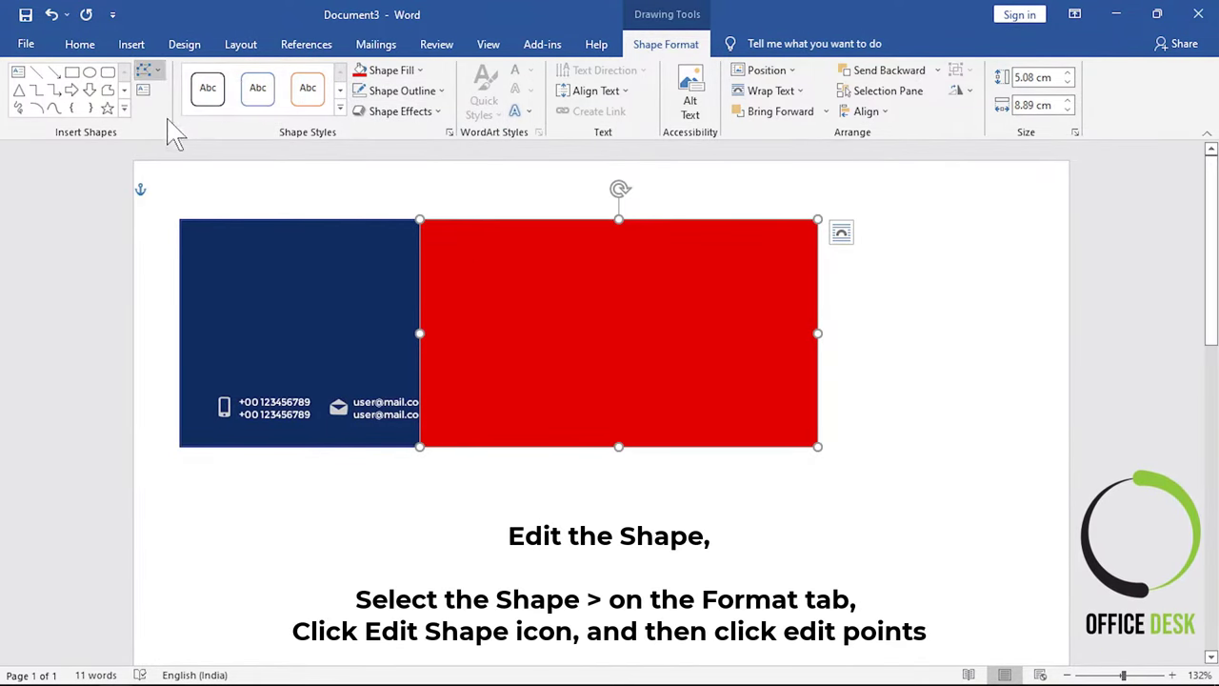
pyautogui.click(815, 446)
pyautogui.rightClick(815, 446)
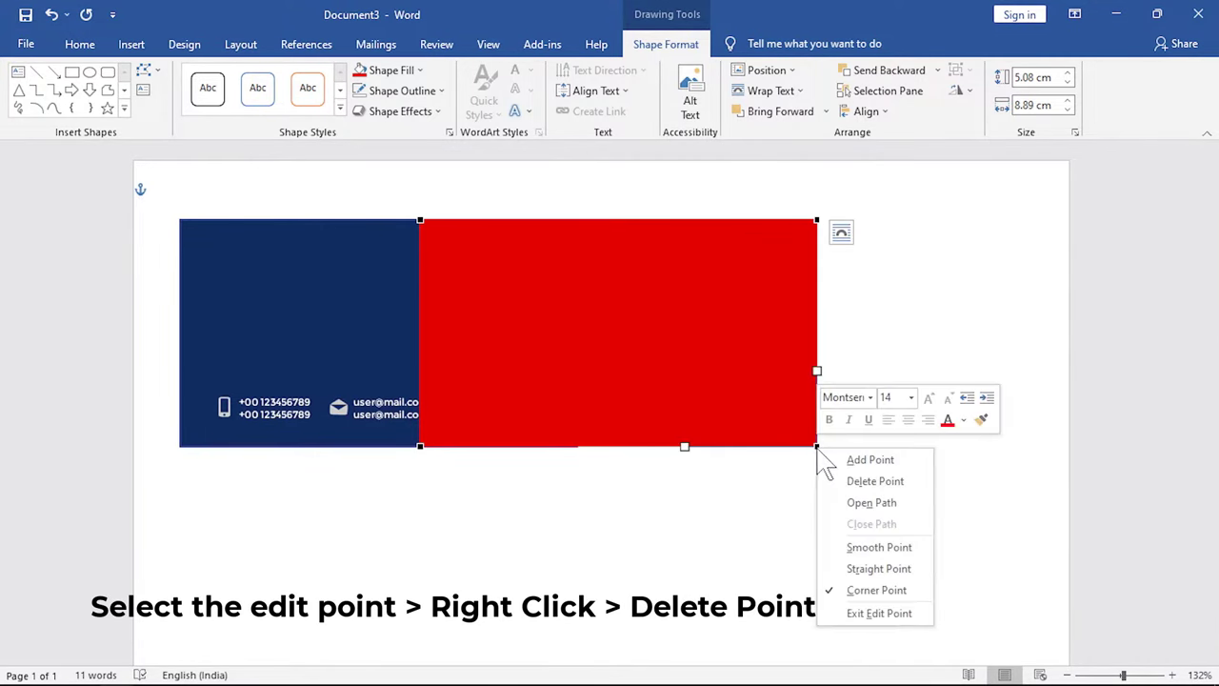
pyautogui.click(868, 481)
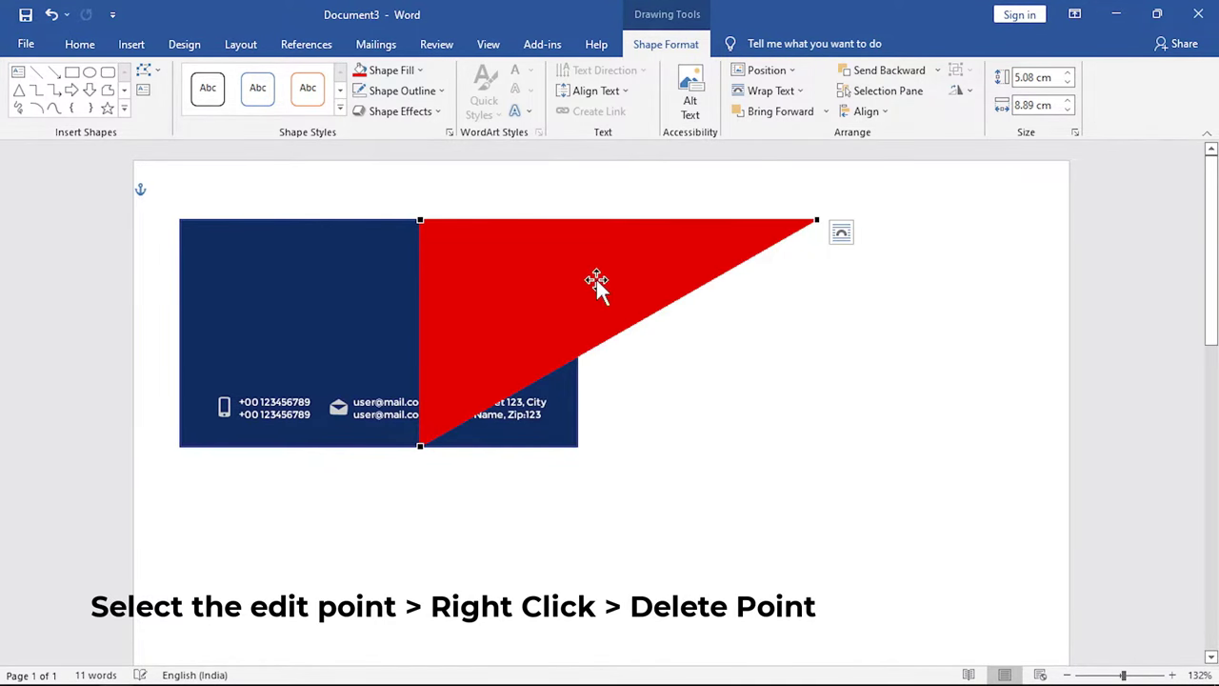
pyautogui.moveTo(596, 279); pyautogui.dragTo(403, 279)
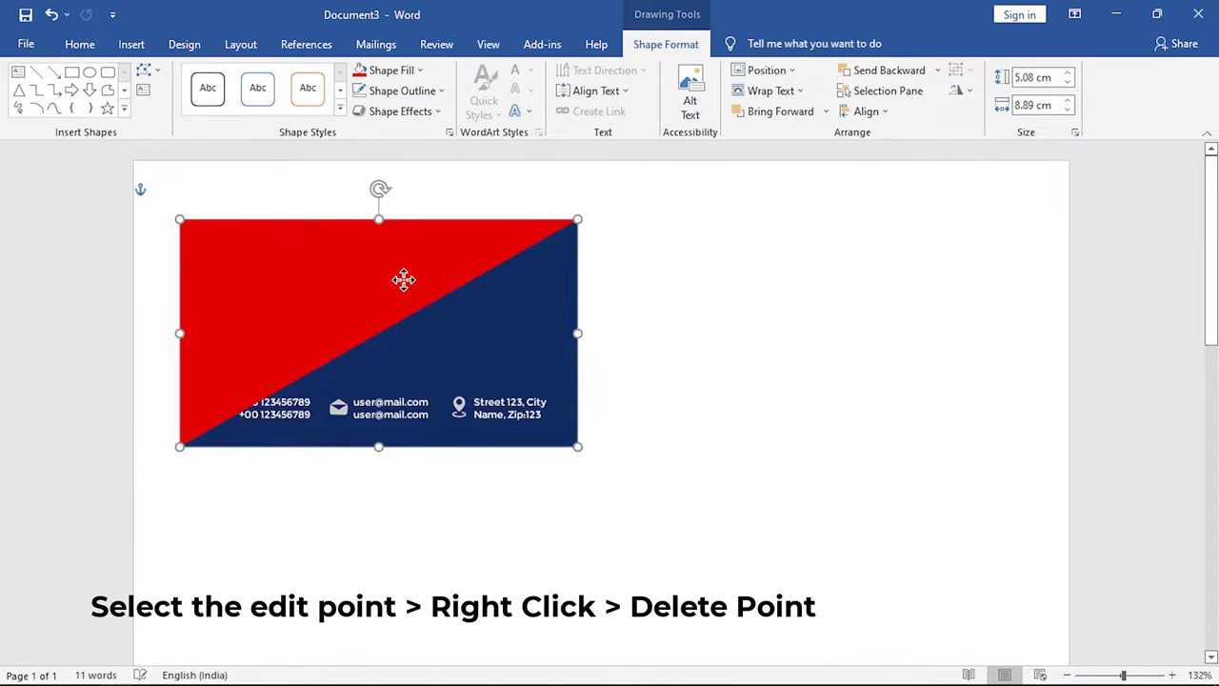
pyautogui.click(747, 354)
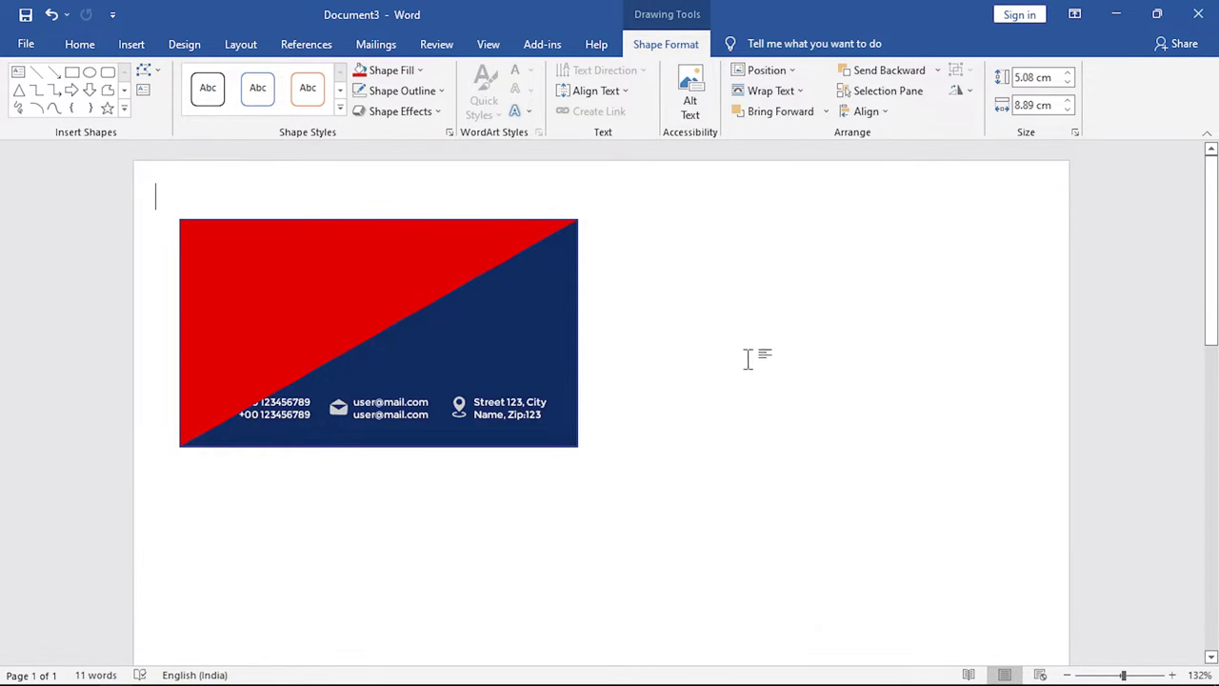
pyautogui.click(356, 298)
# - Drag the bottom-left and top-right Bézier handles to bend the triangle's diagonal into an S-curve
pyautogui.click(150, 75)
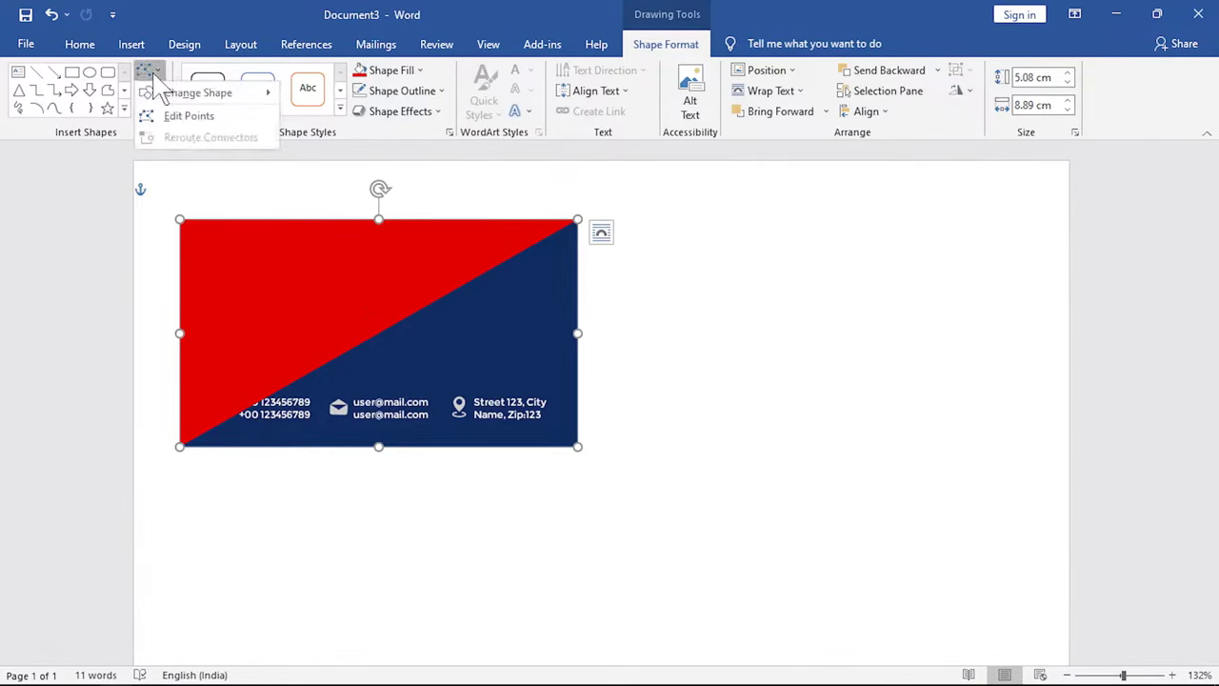
pyautogui.click(169, 118)
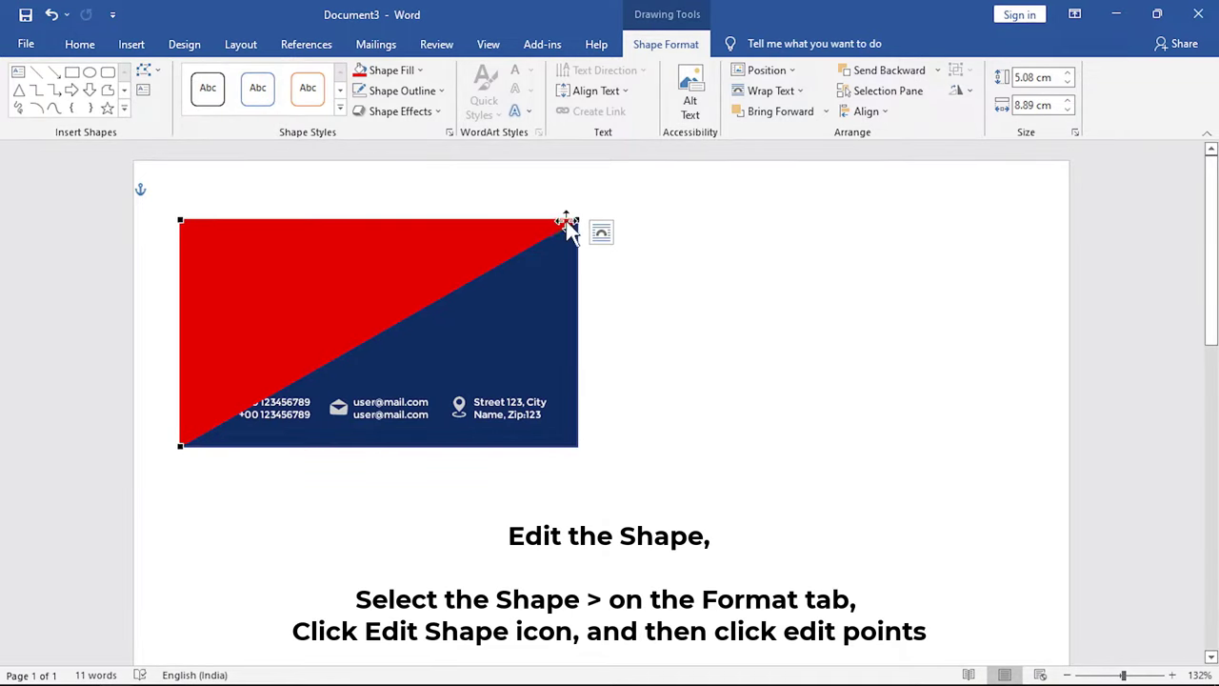
pyautogui.click(179, 444)
pyautogui.moveTo(313, 372); pyautogui.dragTo(269, 286)
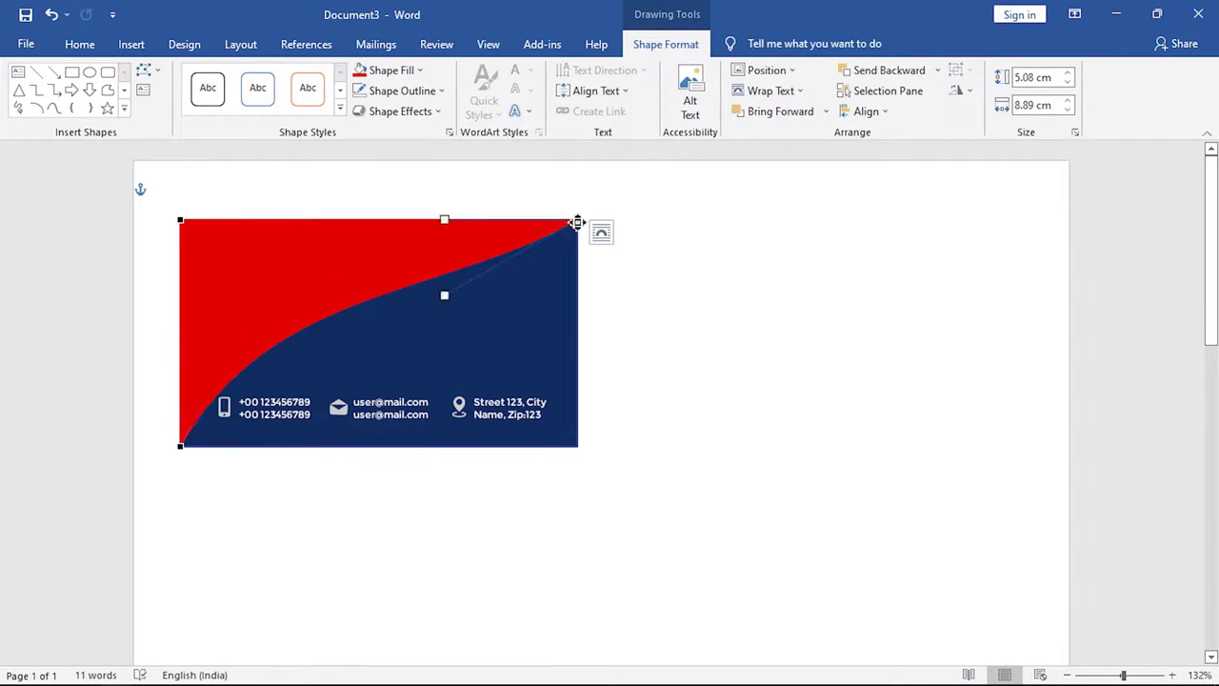
pyautogui.moveTo(440, 293); pyautogui.dragTo(461, 328)
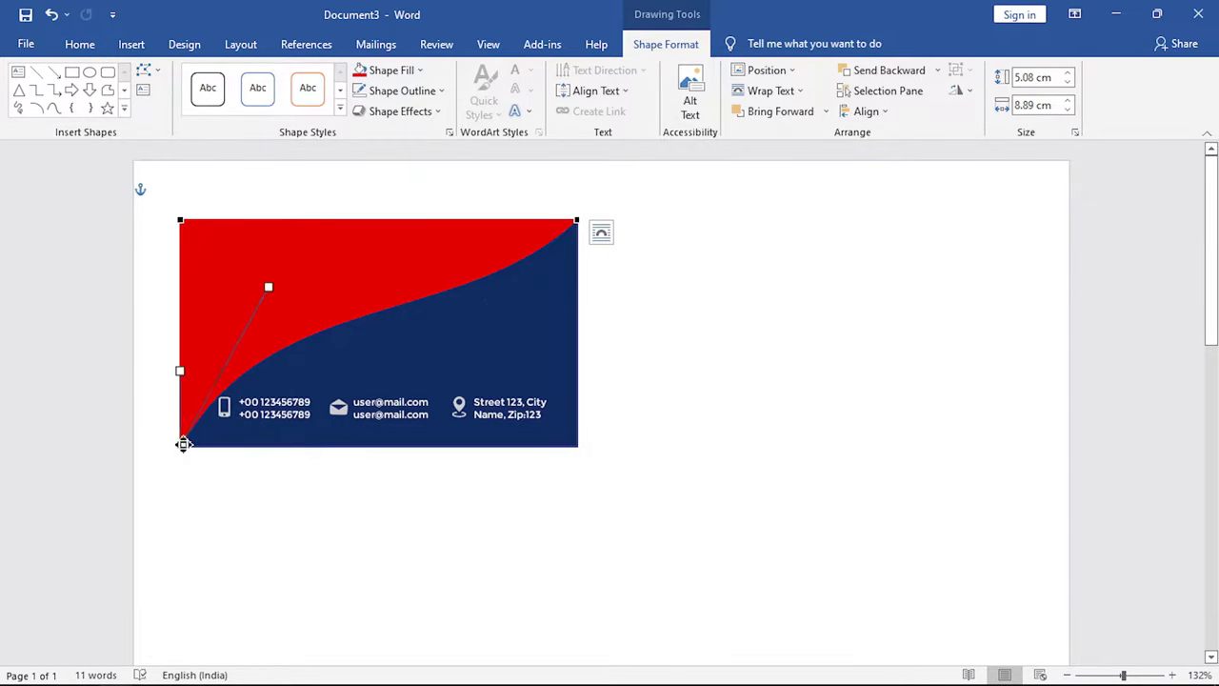
pyautogui.moveTo(267, 285); pyautogui.dragTo(258, 263)
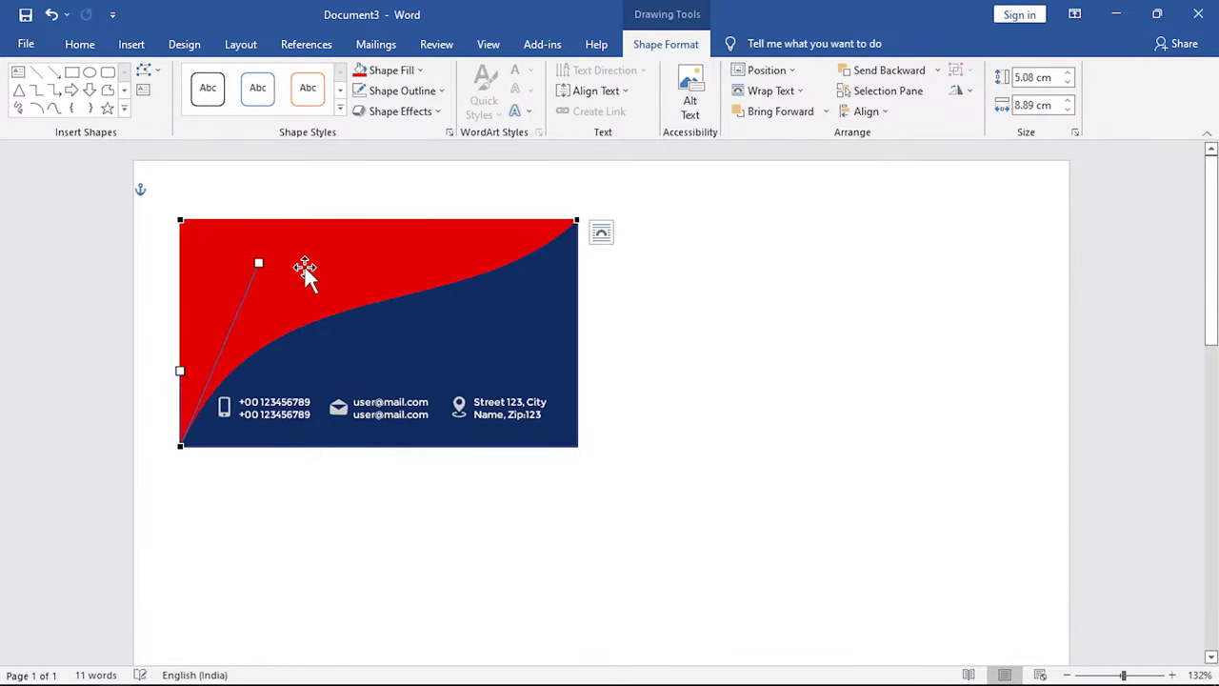
pyautogui.click(686, 328)
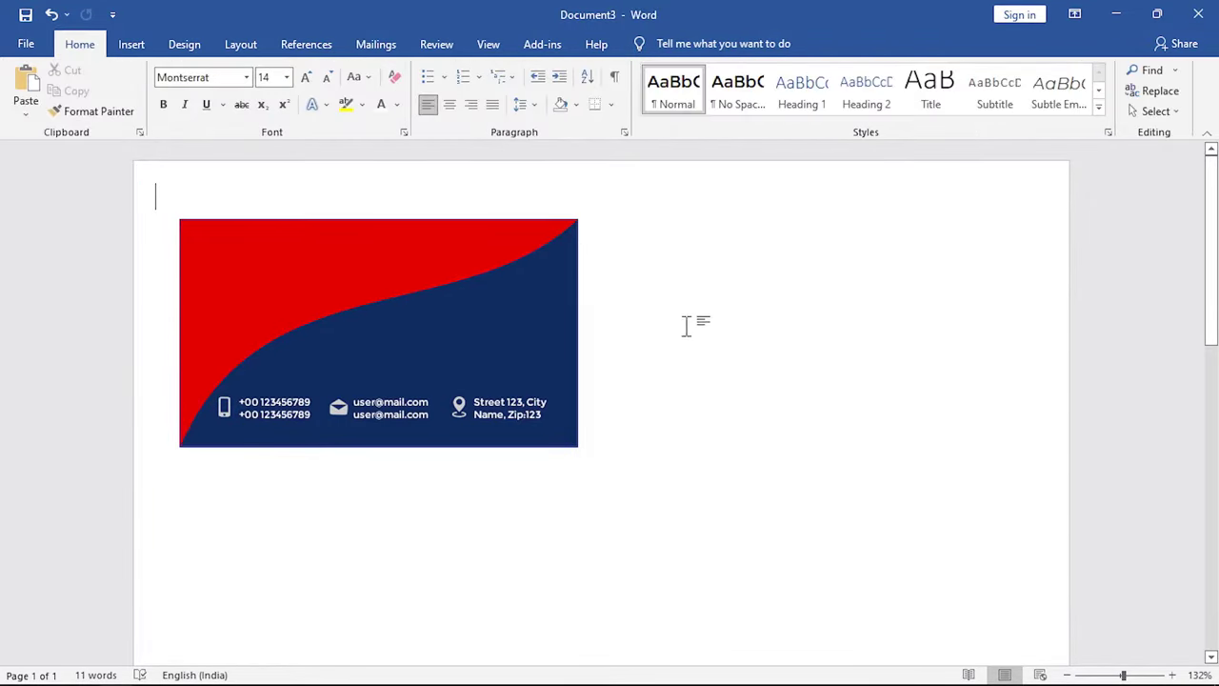
pyautogui.rightClick(443, 263)
# - Paste a copy of the curved shape, fill it White, Darker 5%, and lay it over the card
pyautogui.click(500, 303)
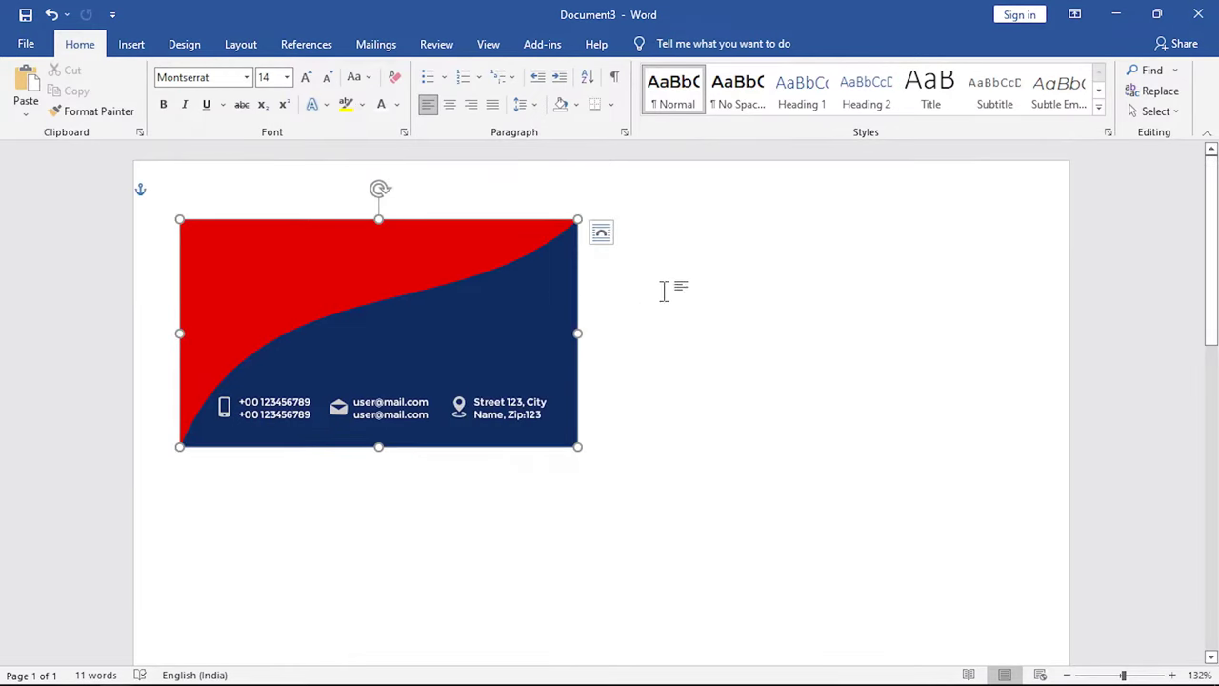
pyautogui.rightClick(682, 280)
pyautogui.click(706, 360)
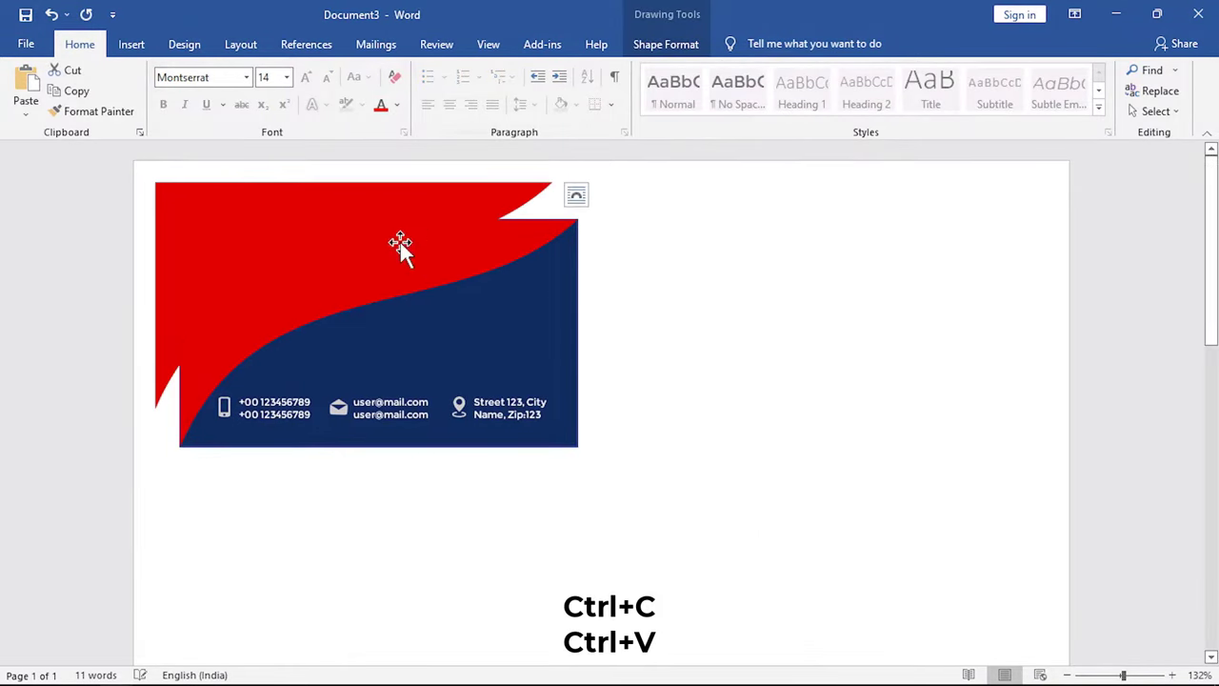
pyautogui.moveTo(400, 242); pyautogui.dragTo(586, 289)
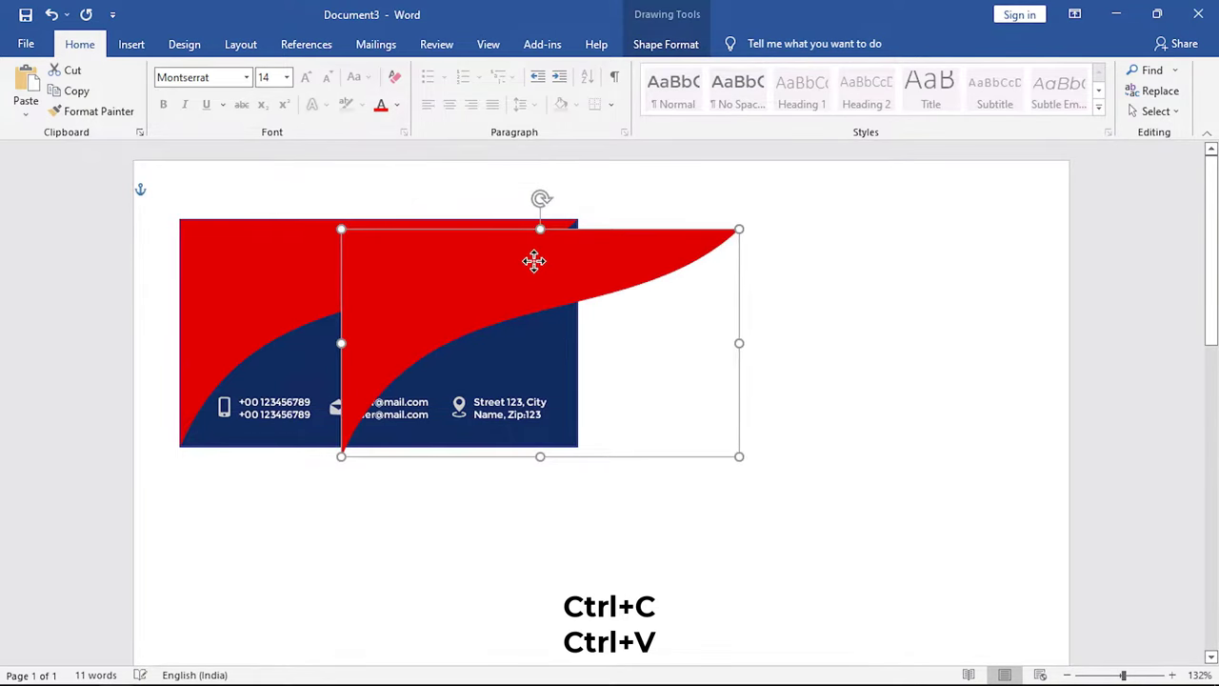
pyautogui.click(664, 45)
pyautogui.click(381, 69)
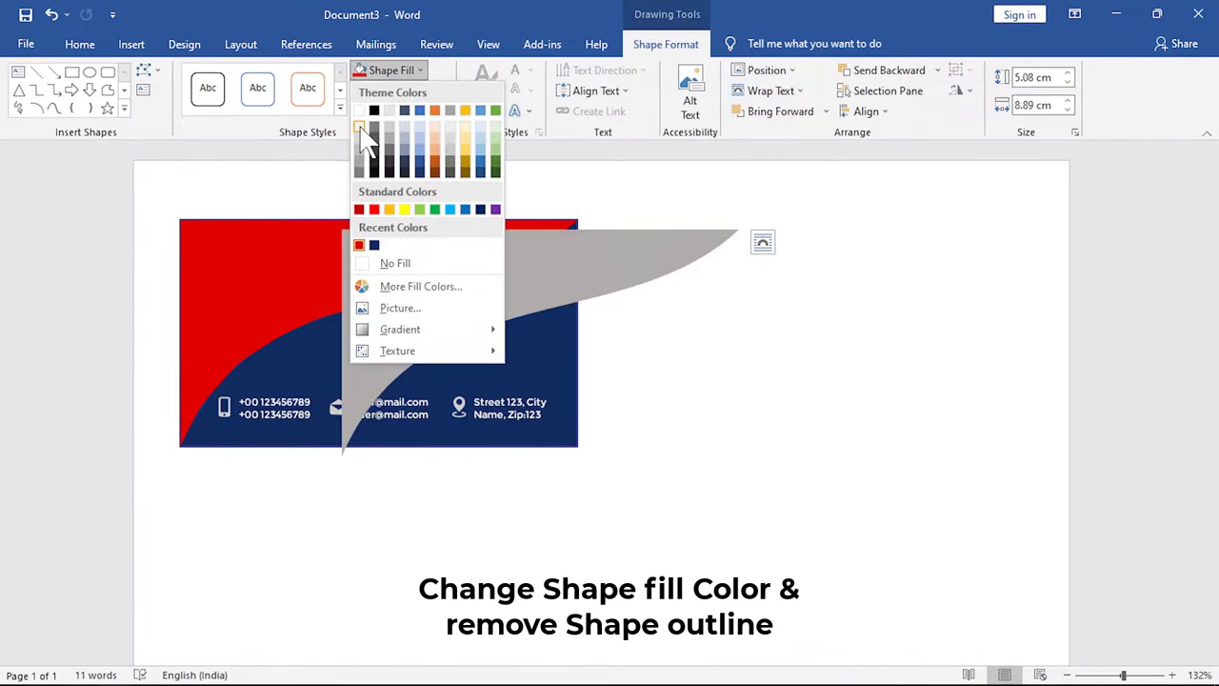
pyautogui.click(360, 126)
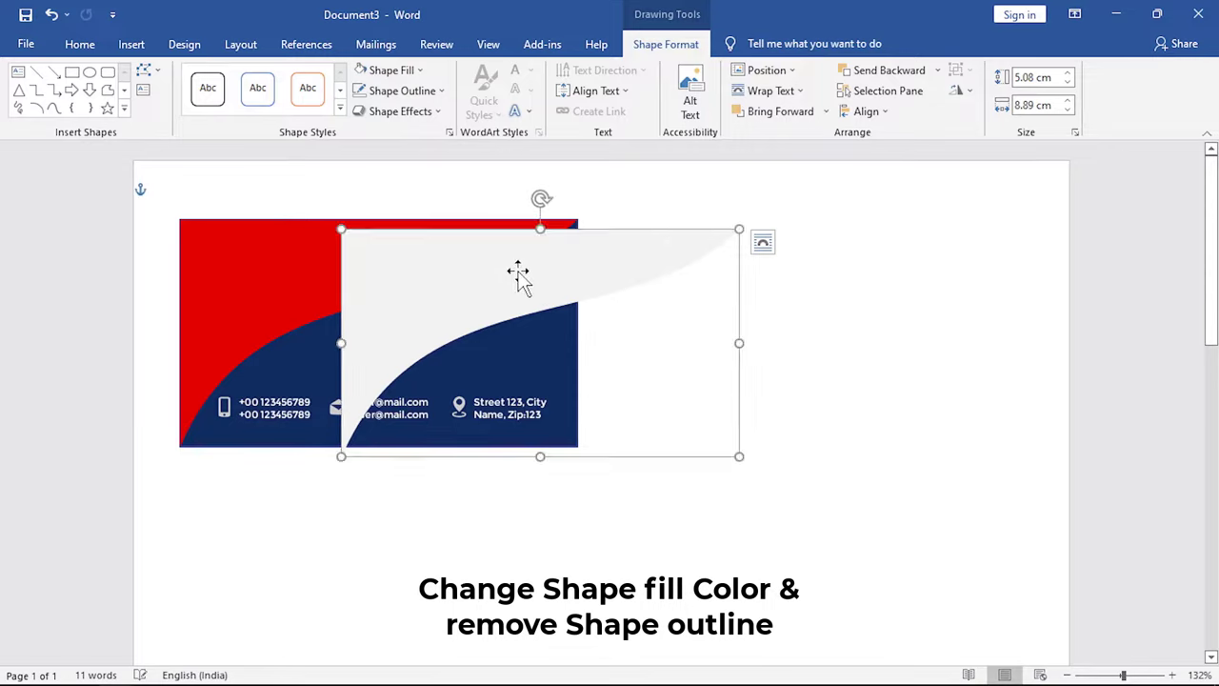
pyautogui.moveTo(517, 276); pyautogui.dragTo(357, 257)
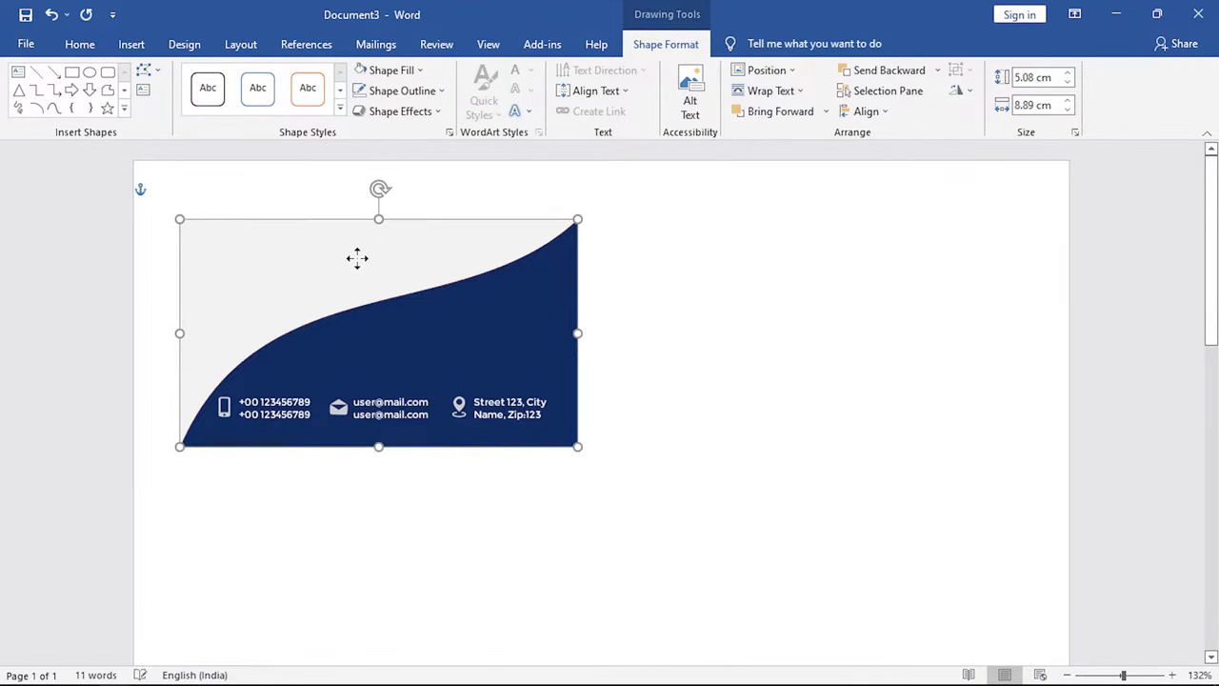
# - Adjust the light shape's bottom-left and top-right curve handles to expose a red swoosh band
pyautogui.click(143, 69)
pyautogui.click(176, 113)
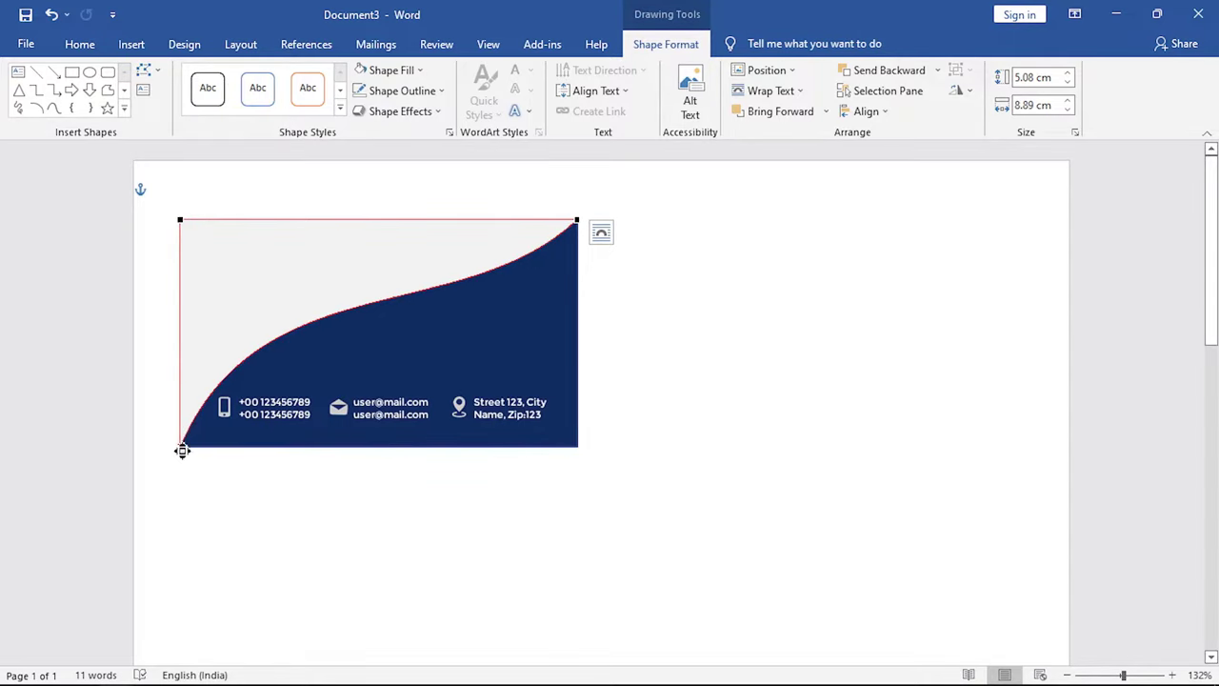
pyautogui.click(182, 449)
pyautogui.moveTo(262, 262); pyautogui.dragTo(248, 218)
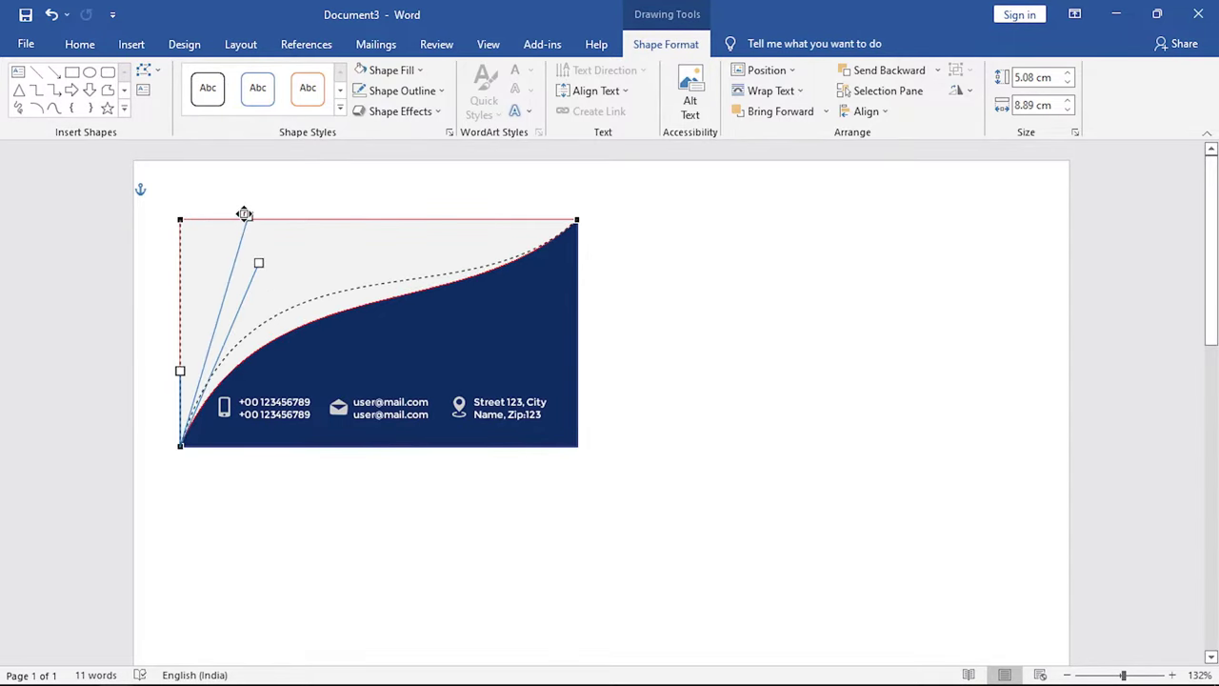
pyautogui.click(577, 218)
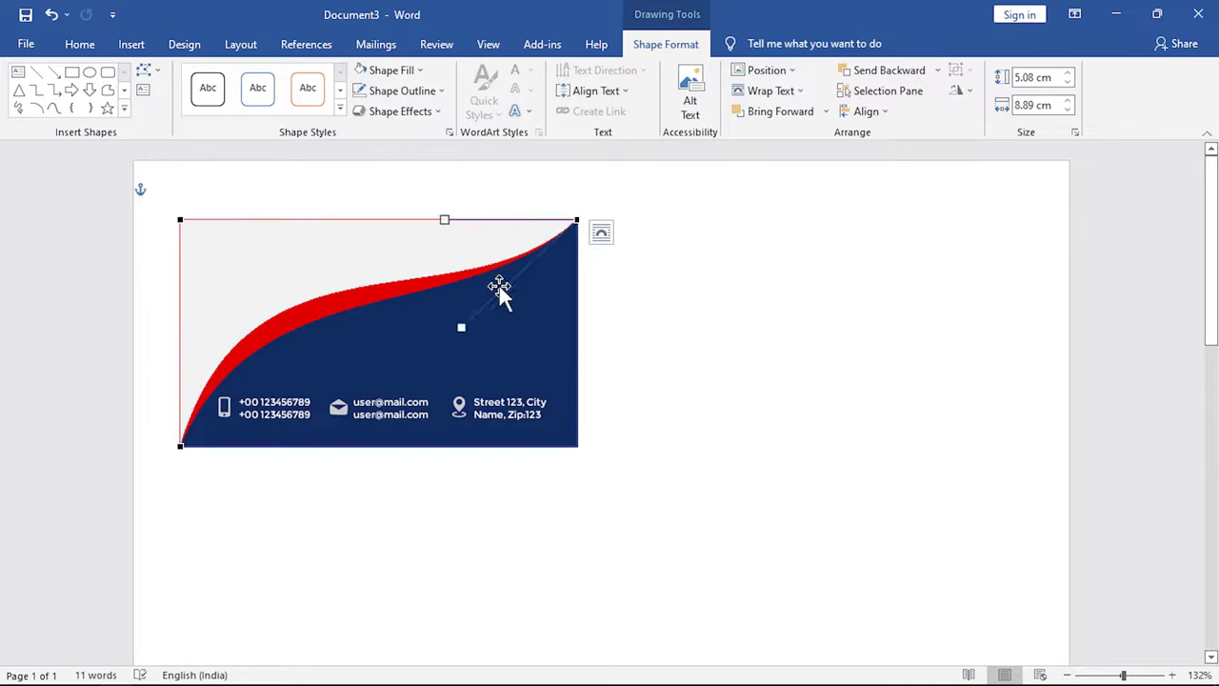
pyautogui.moveTo(465, 328); pyautogui.dragTo(455, 312)
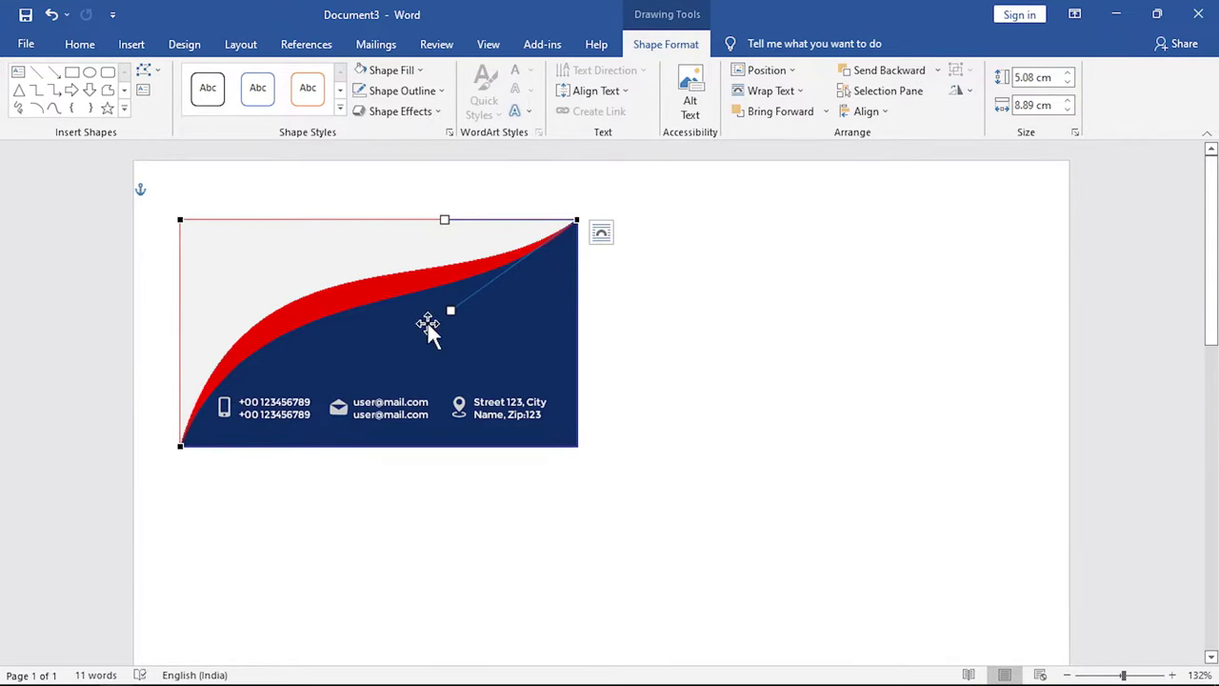
pyautogui.moveTo(451, 309); pyautogui.dragTo(451, 319)
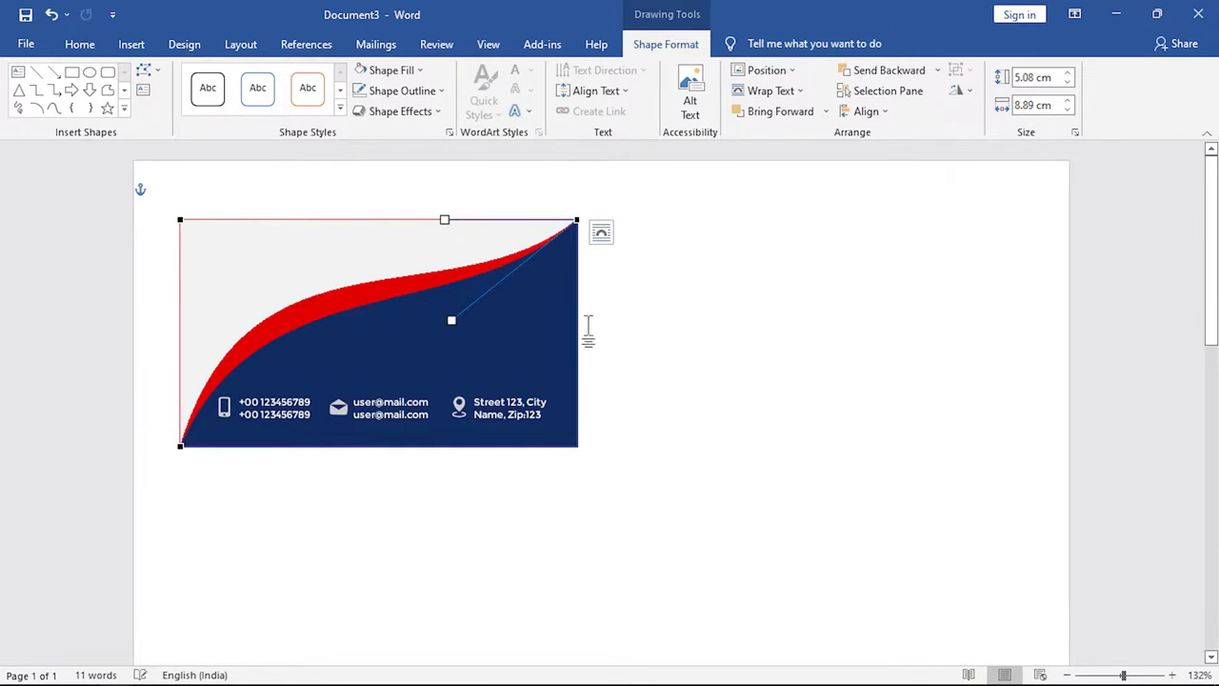
pyautogui.click(637, 332)
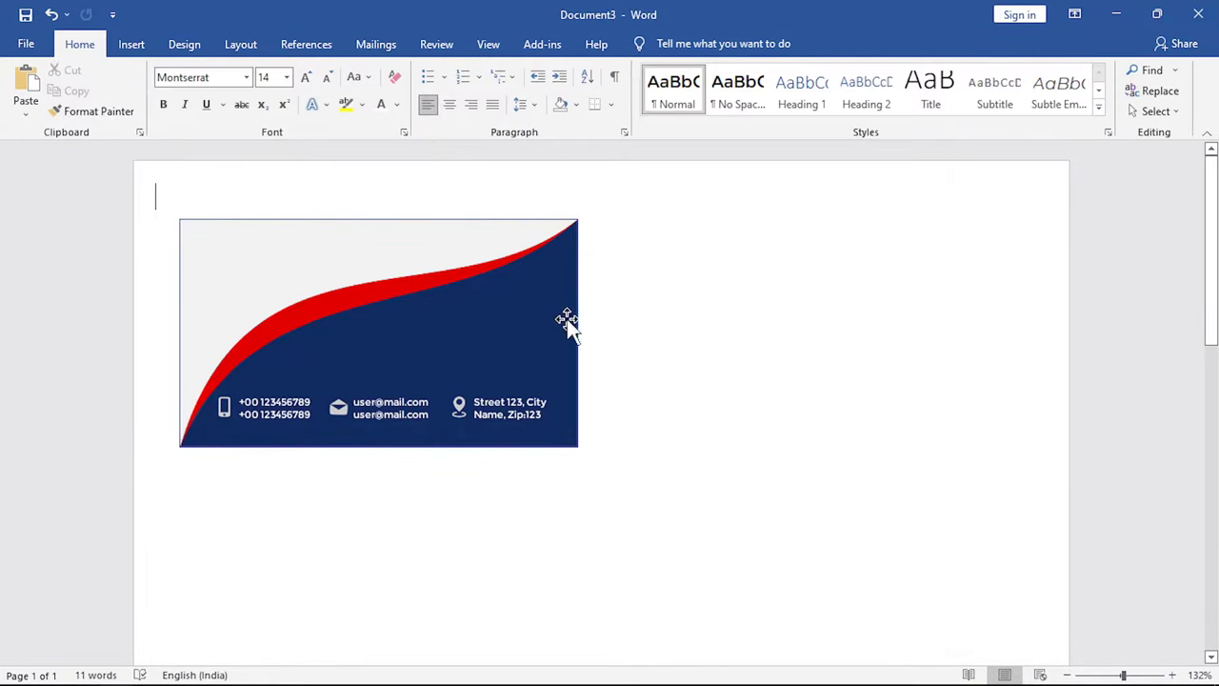
# - Apply a light grey-to-white preset gradient fill to the pale curved shape in Format Shape
pyautogui.click(359, 241)
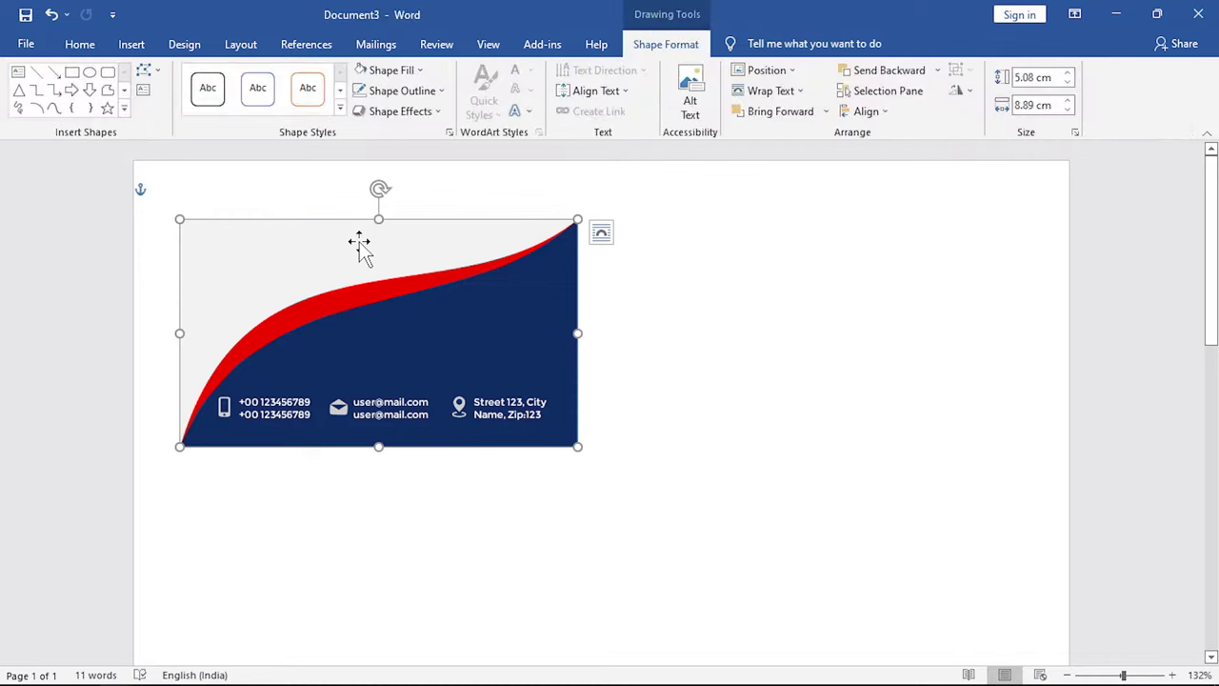
pyautogui.click(449, 134)
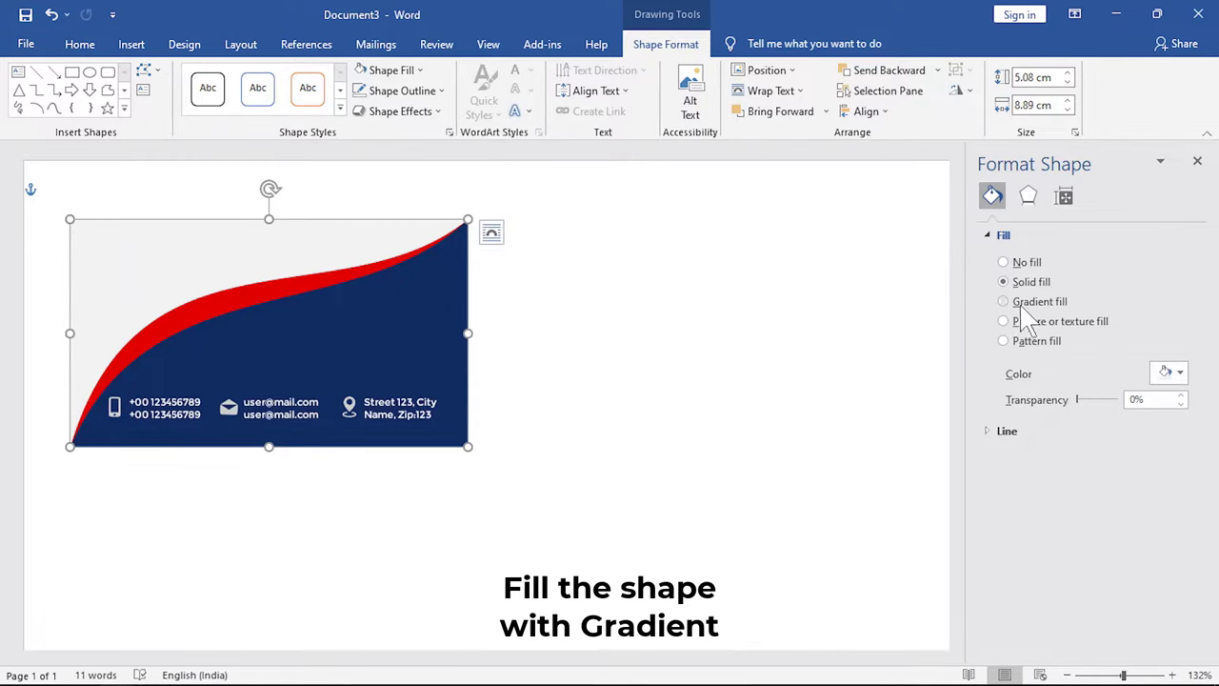
pyautogui.click(1004, 302)
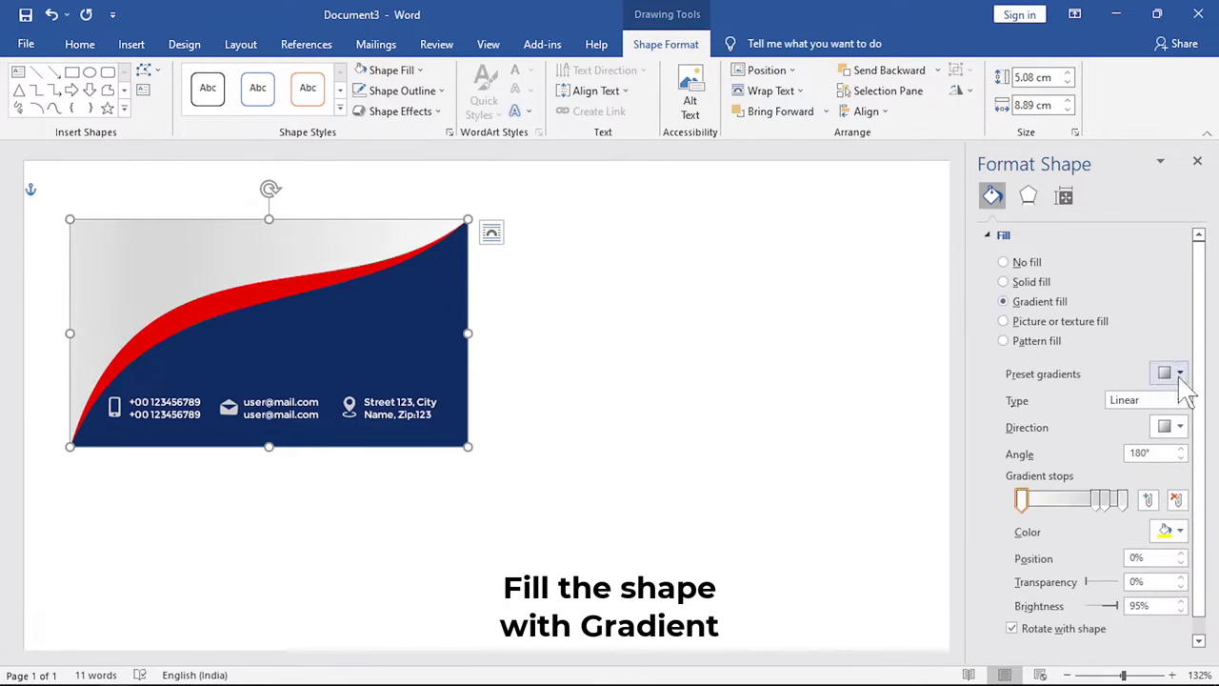
pyautogui.click(1179, 373)
pyautogui.click(1077, 407)
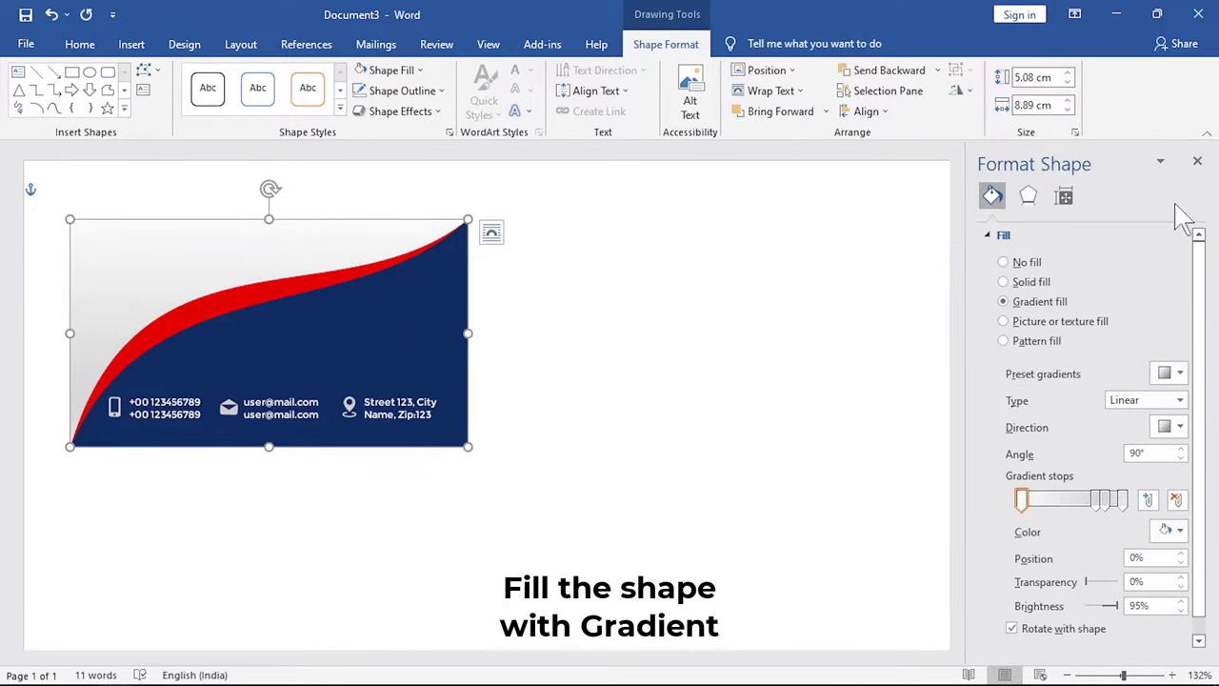
pyautogui.click(1198, 162)
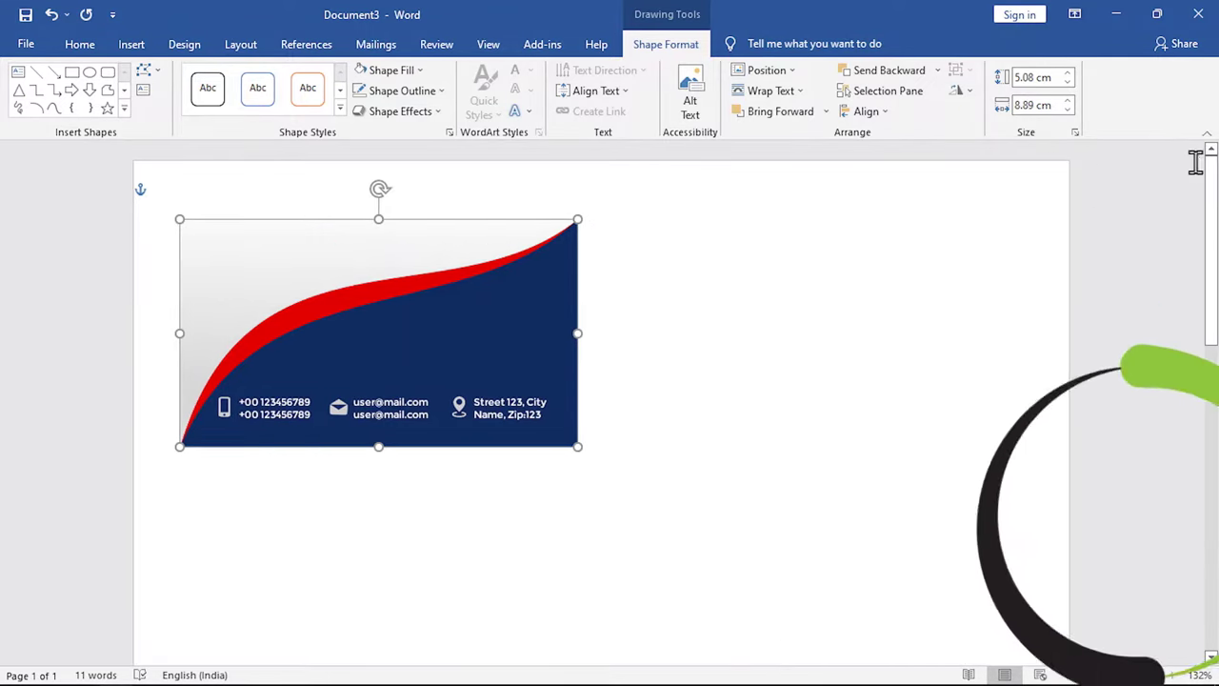
# - Paste the red wave shape and resize it to fit over the card's upper-left
pyautogui.click(740, 343)
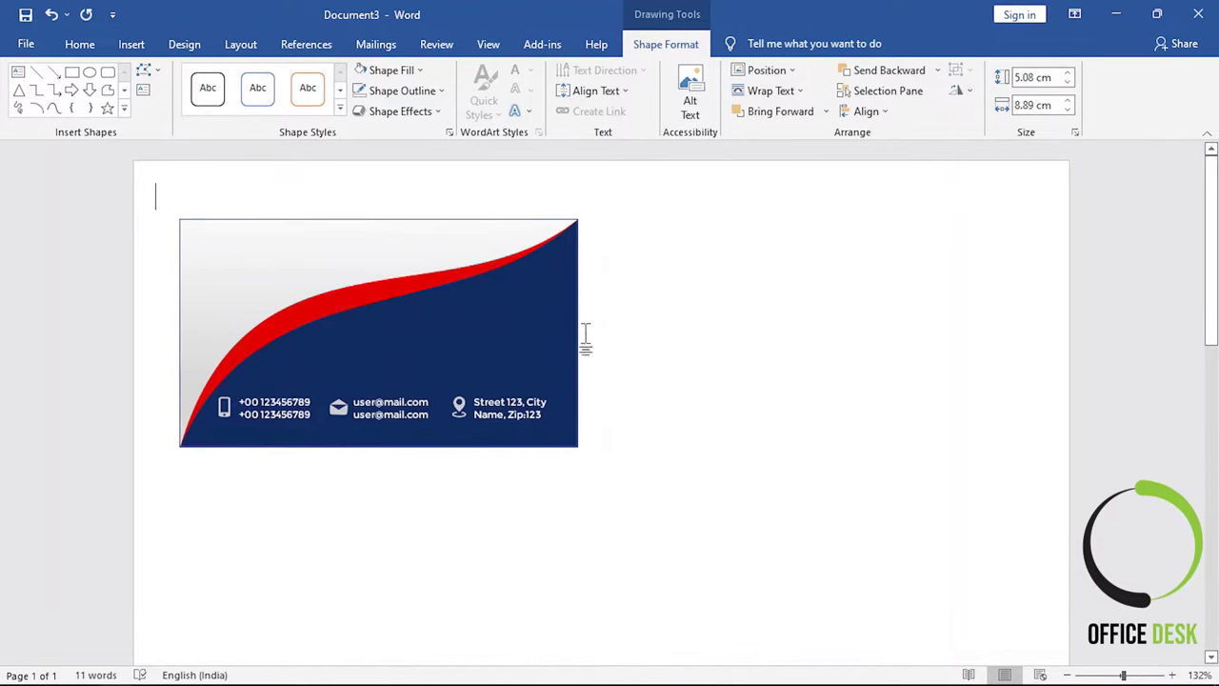
pyautogui.rightClick(386, 251)
pyautogui.press('Escape')
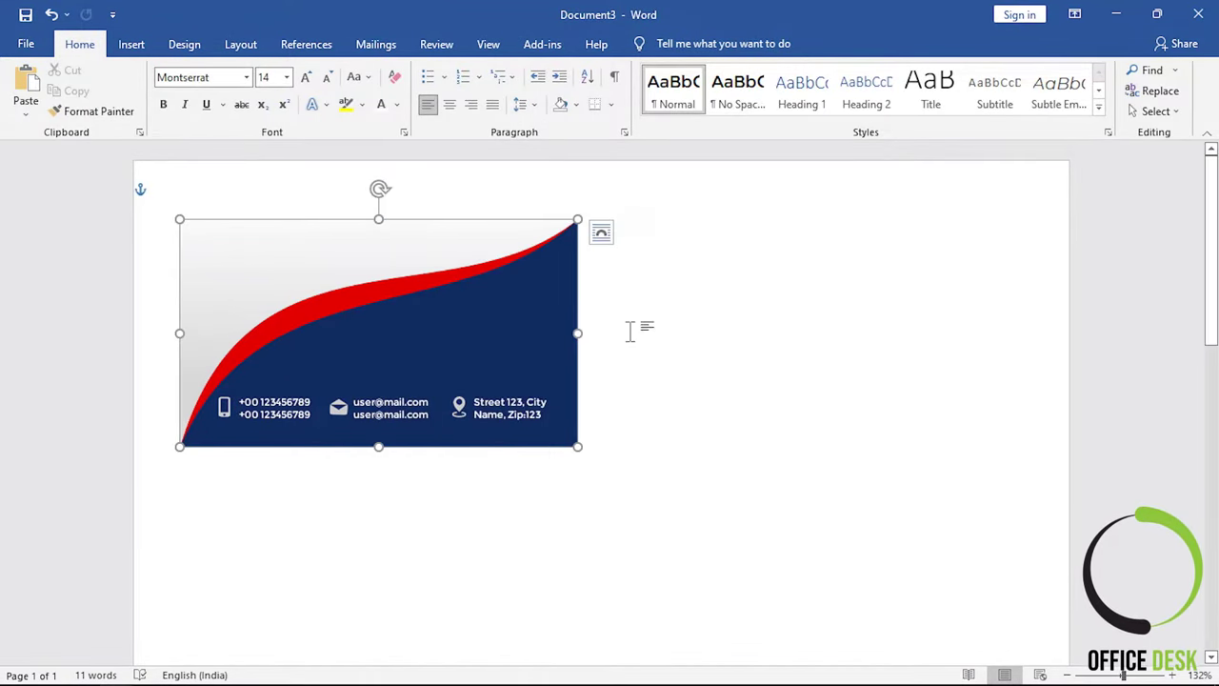
pyautogui.rightClick(715, 317)
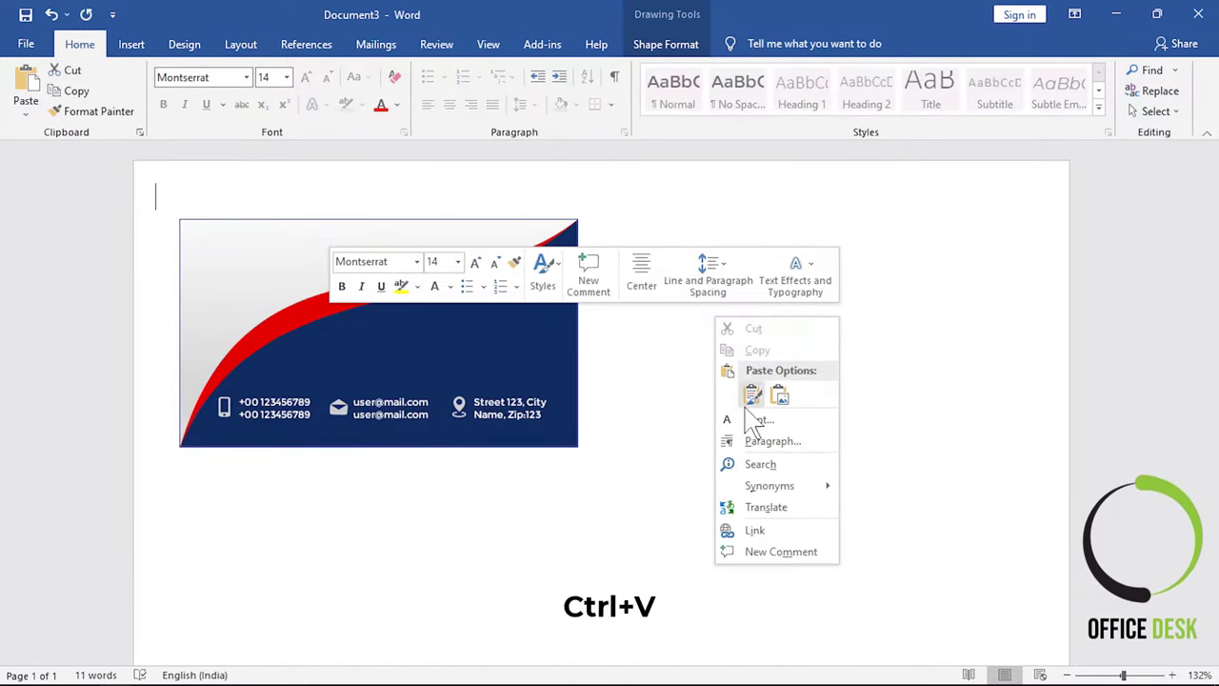
pyautogui.hotkey('ctrl', 'v')
pyautogui.moveTo(417, 233); pyautogui.dragTo(398, 264)
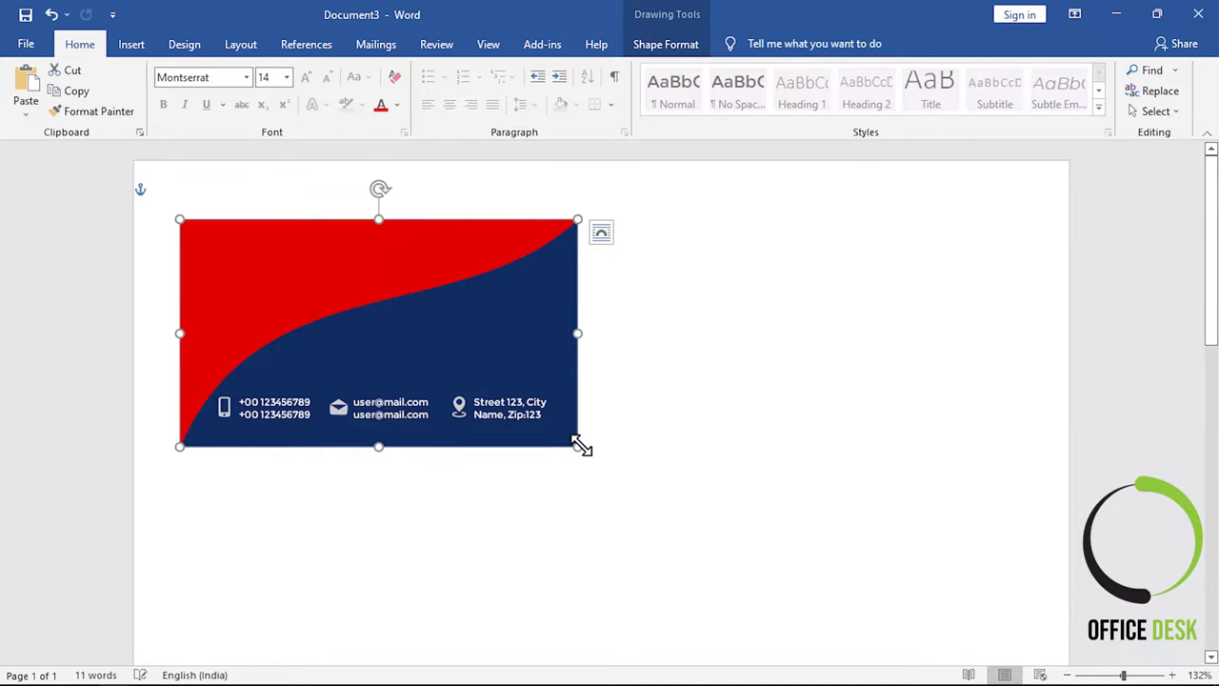
pyautogui.moveTo(578, 445); pyautogui.dragTo(484, 381)
pyautogui.click(674, 343)
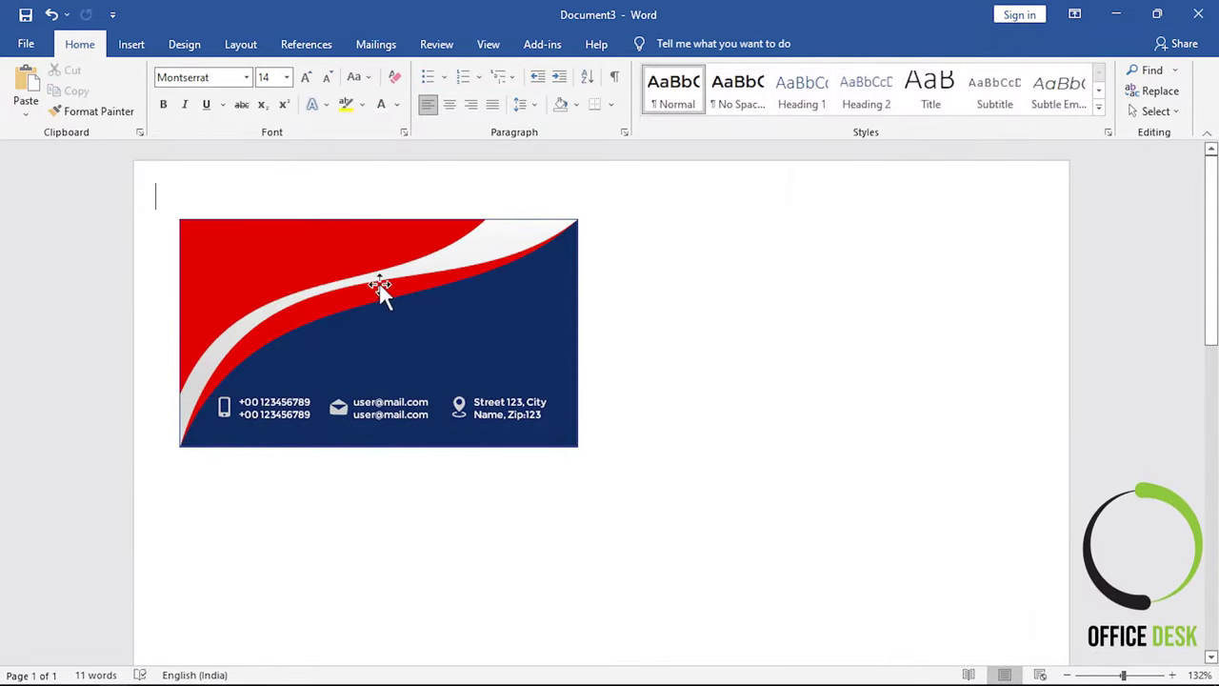
# - Pull the swoosh shape's right edge in to line up with the card's edge
pyautogui.click(356, 248)
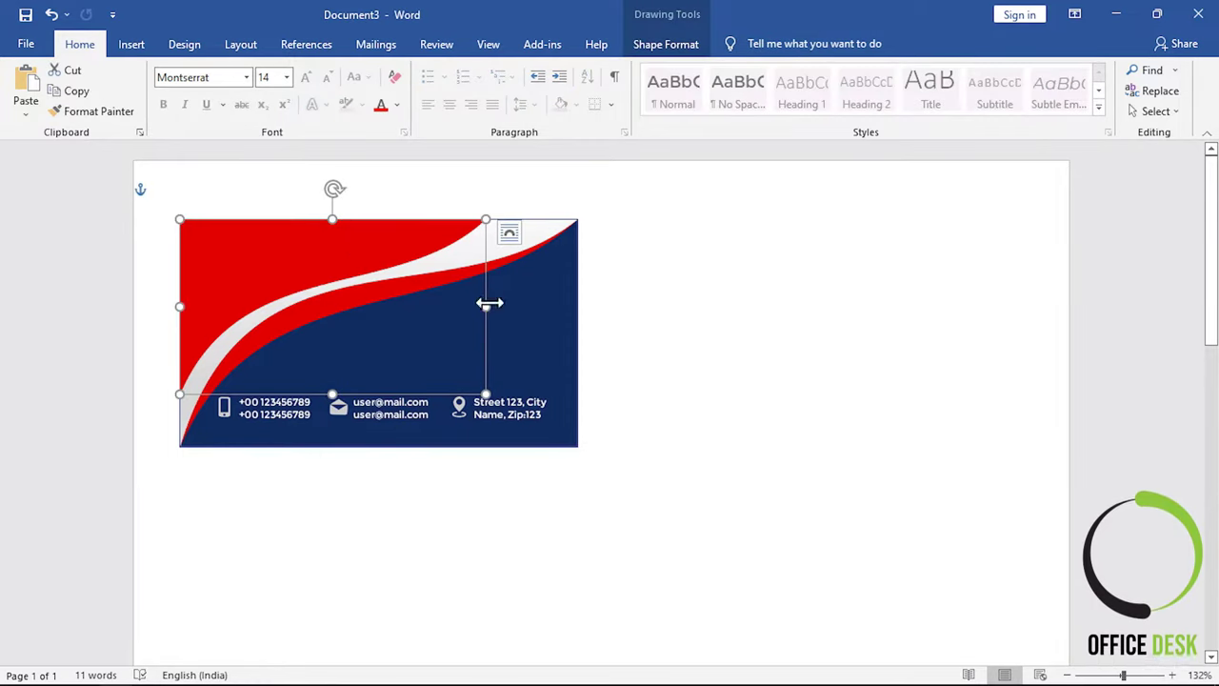
pyautogui.moveTo(488, 303); pyautogui.dragTo(462, 302)
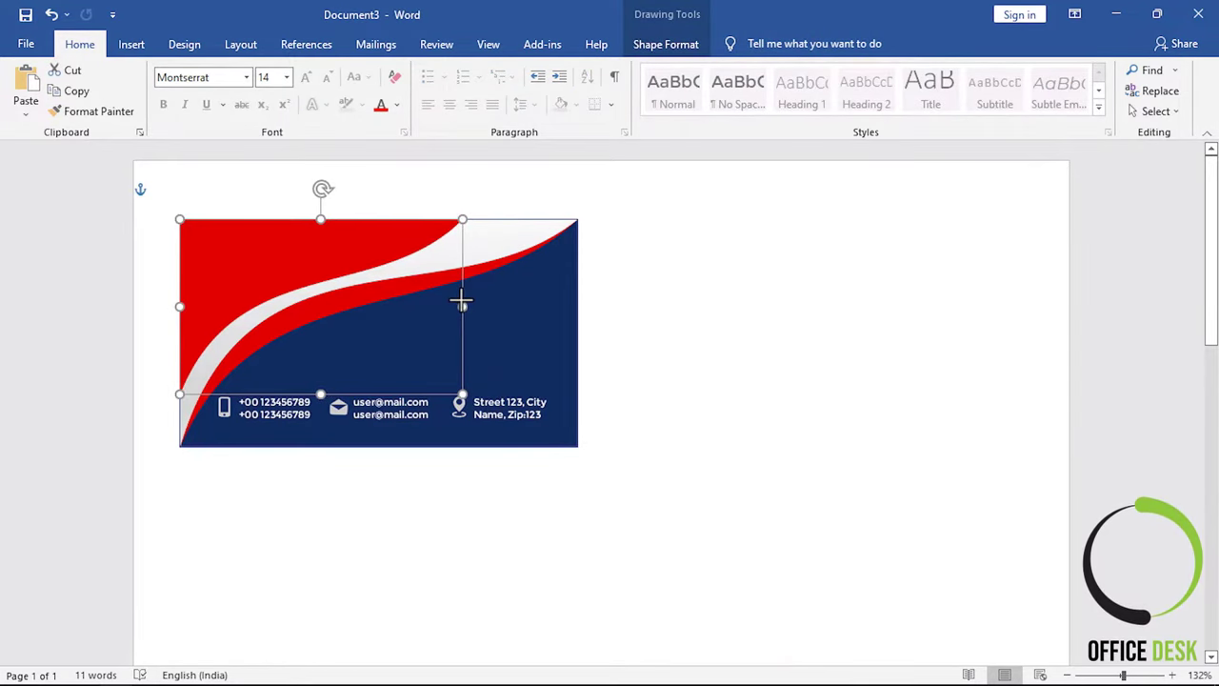
pyautogui.click(702, 337)
pyautogui.click(371, 294)
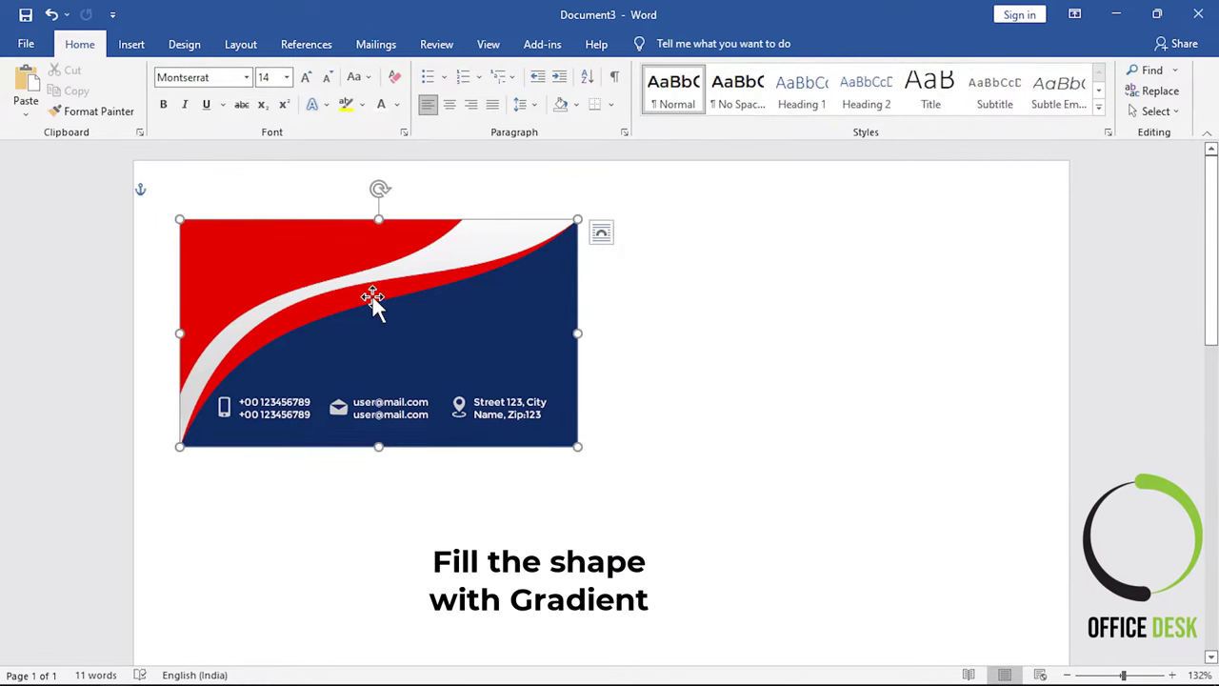
pyautogui.click(653, 54)
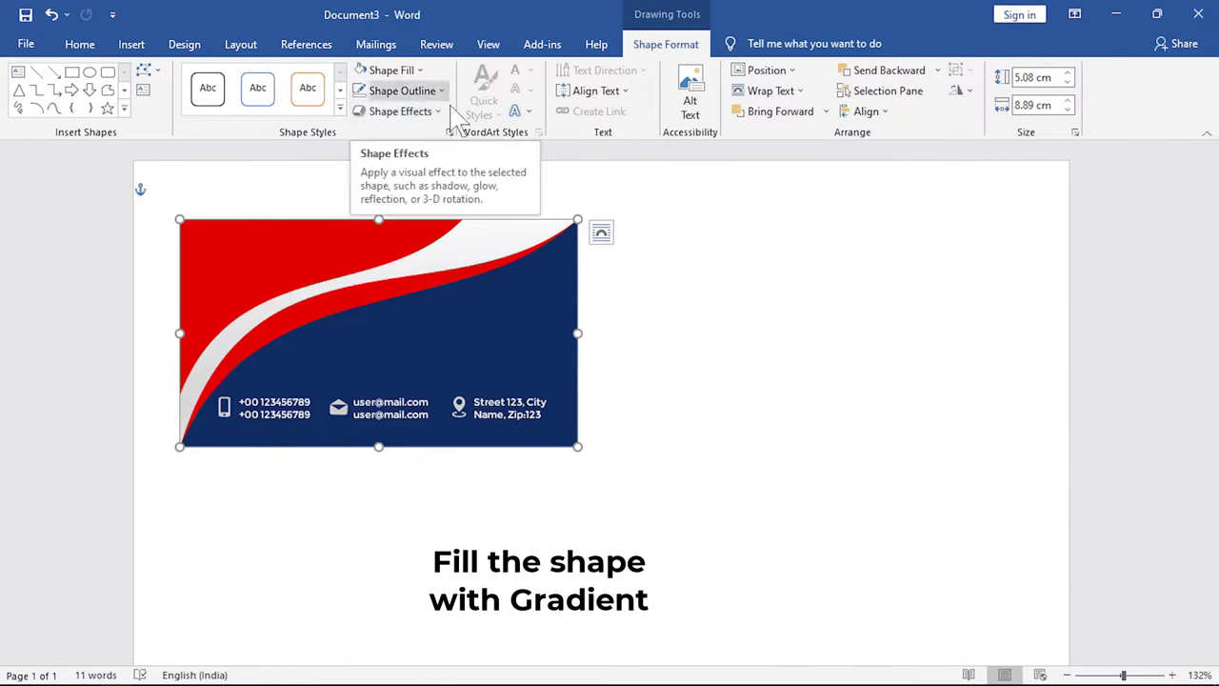
# - Give the red band a gradient fill with Linear Up (270°) direction
pyautogui.click(448, 132)
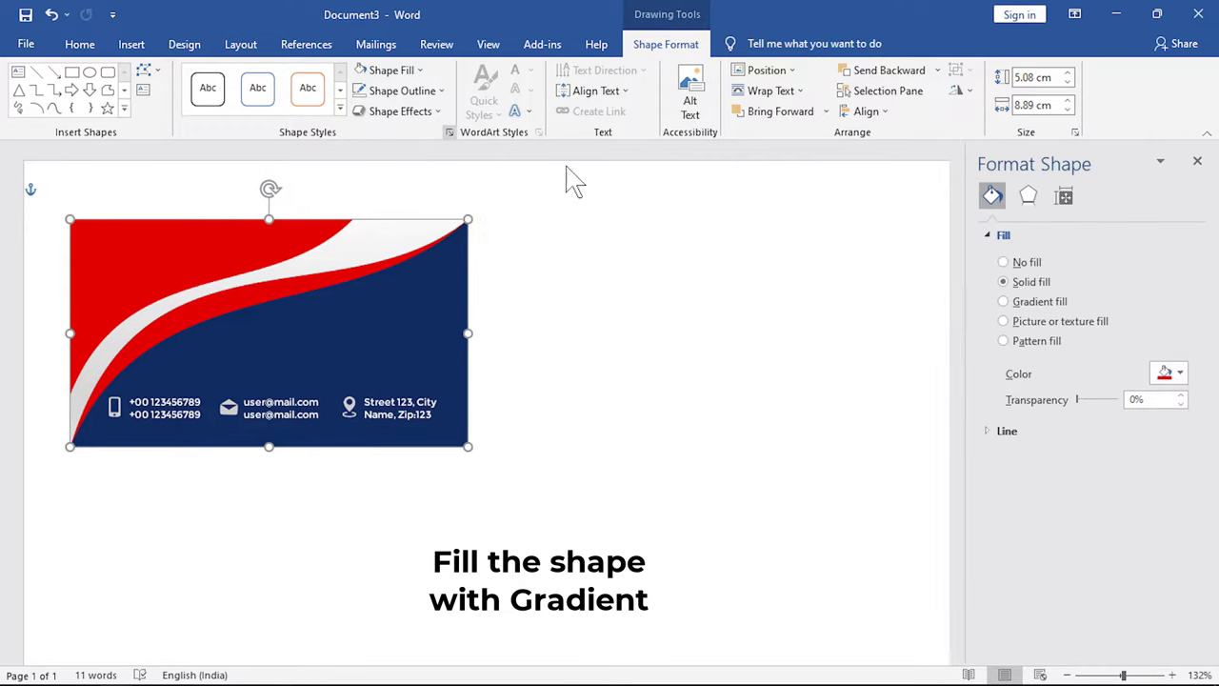
pyautogui.click(1037, 302)
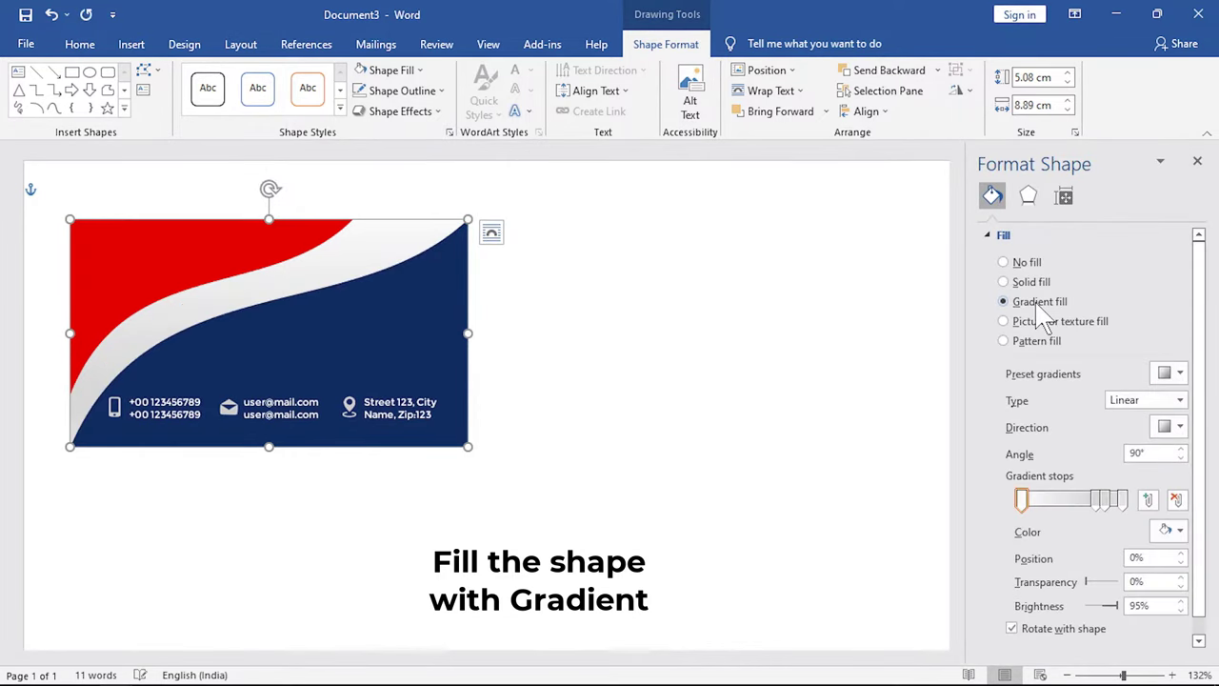
pyautogui.click(1180, 428)
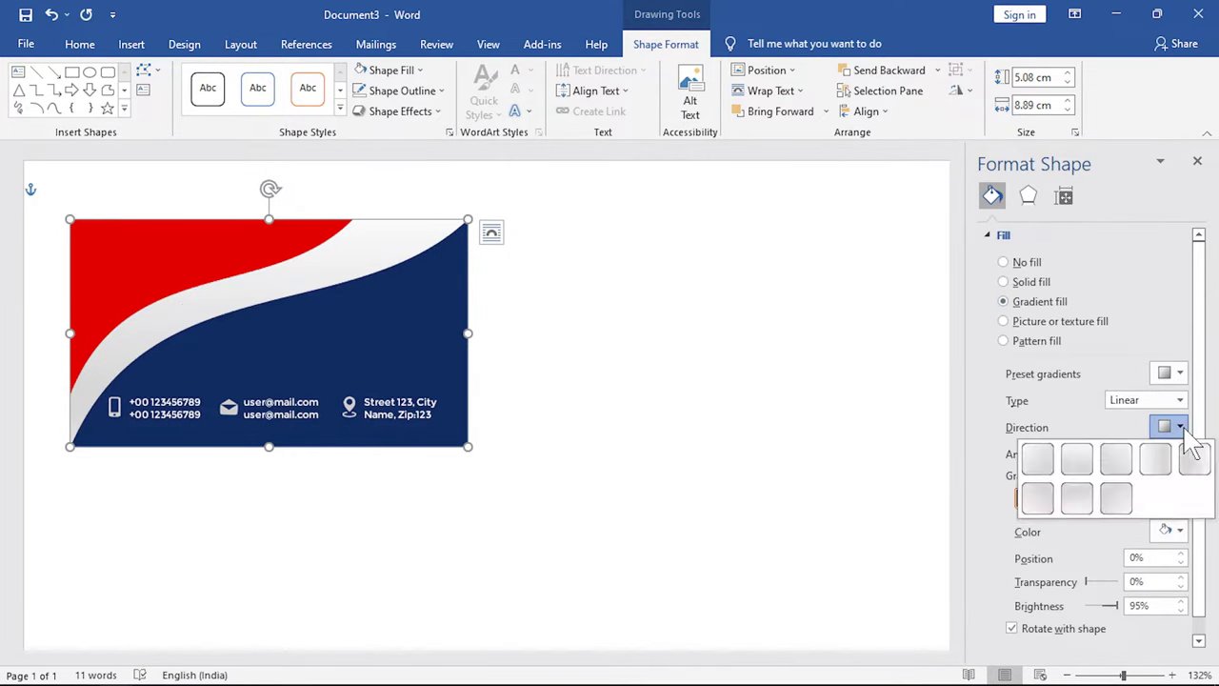
pyautogui.click(1086, 499)
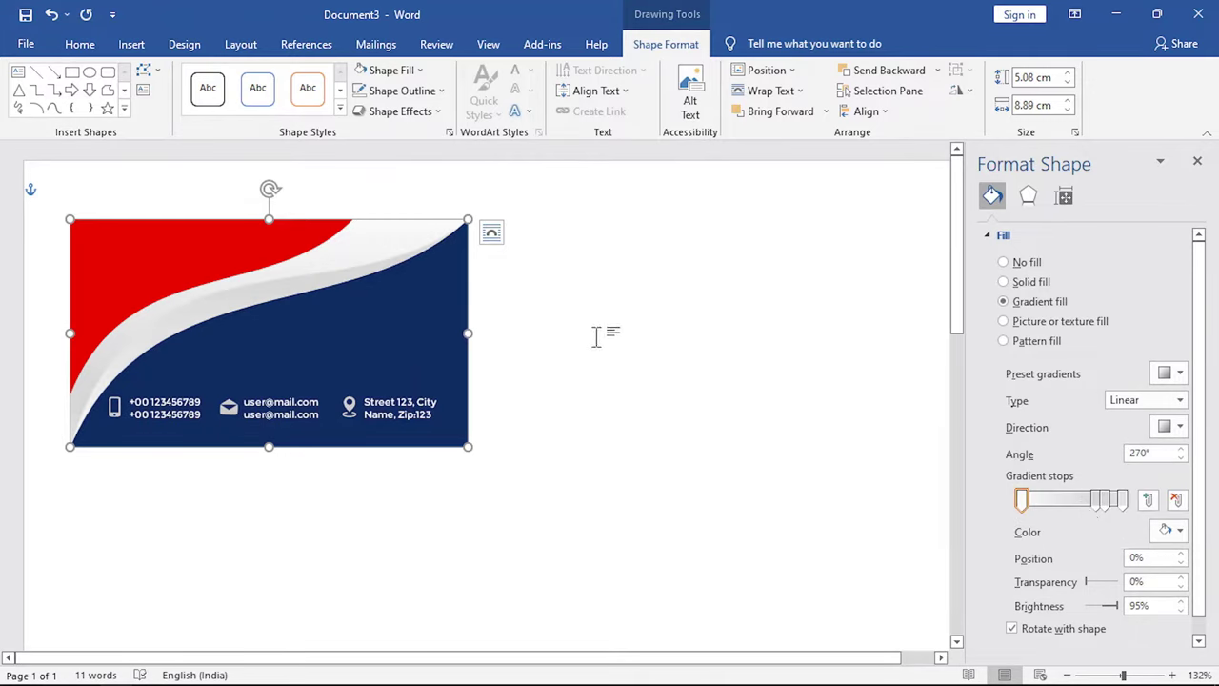
pyautogui.click(1197, 162)
# - Apply an Outer drop-shadow preset to the swoosh shape so the white band looks raised
pyautogui.click(428, 112)
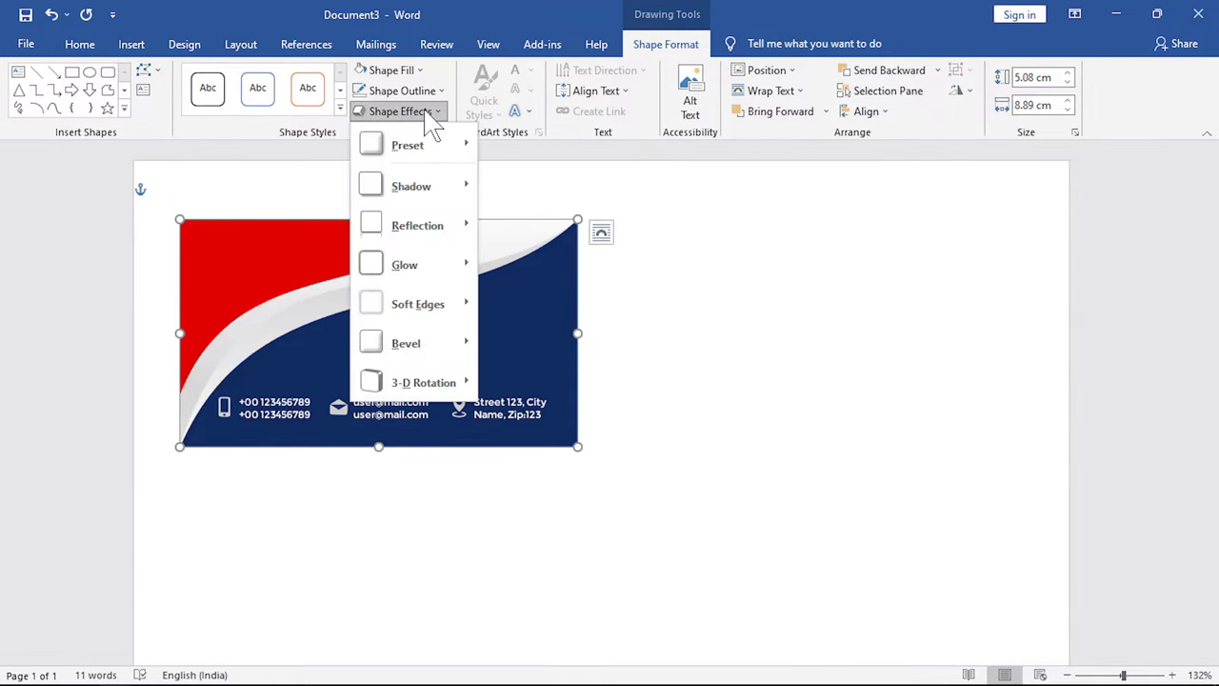
pyautogui.moveTo(412, 187)
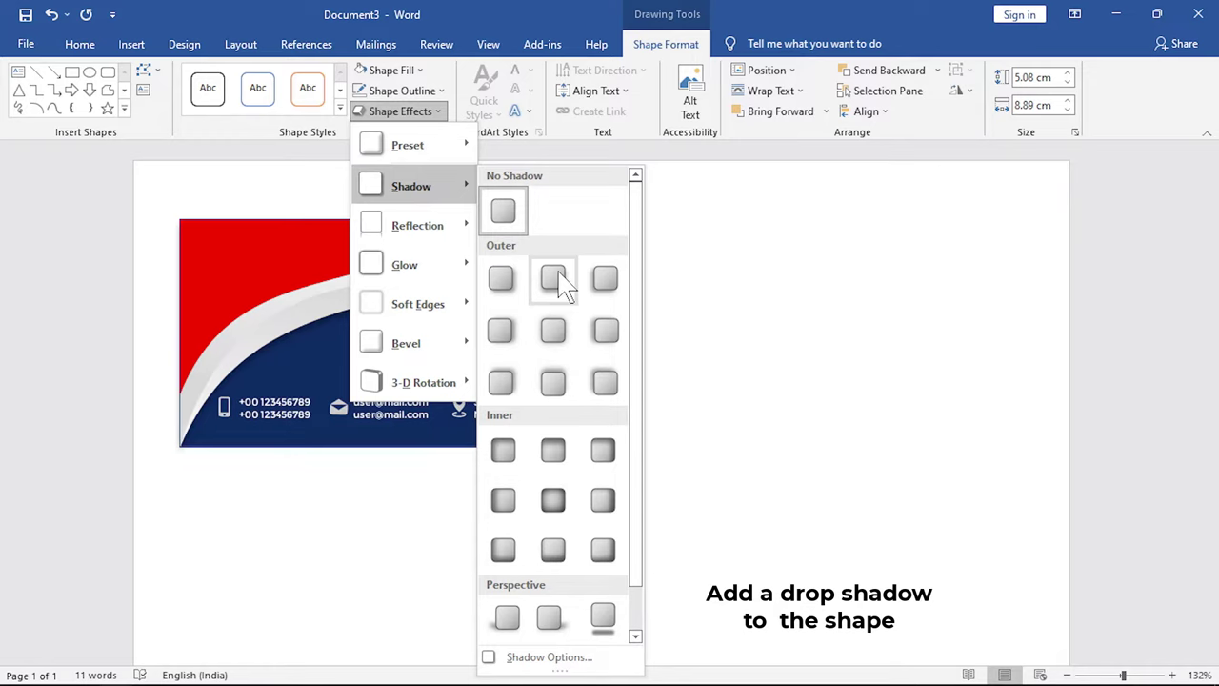
pyautogui.click(557, 279)
pyautogui.click(605, 267)
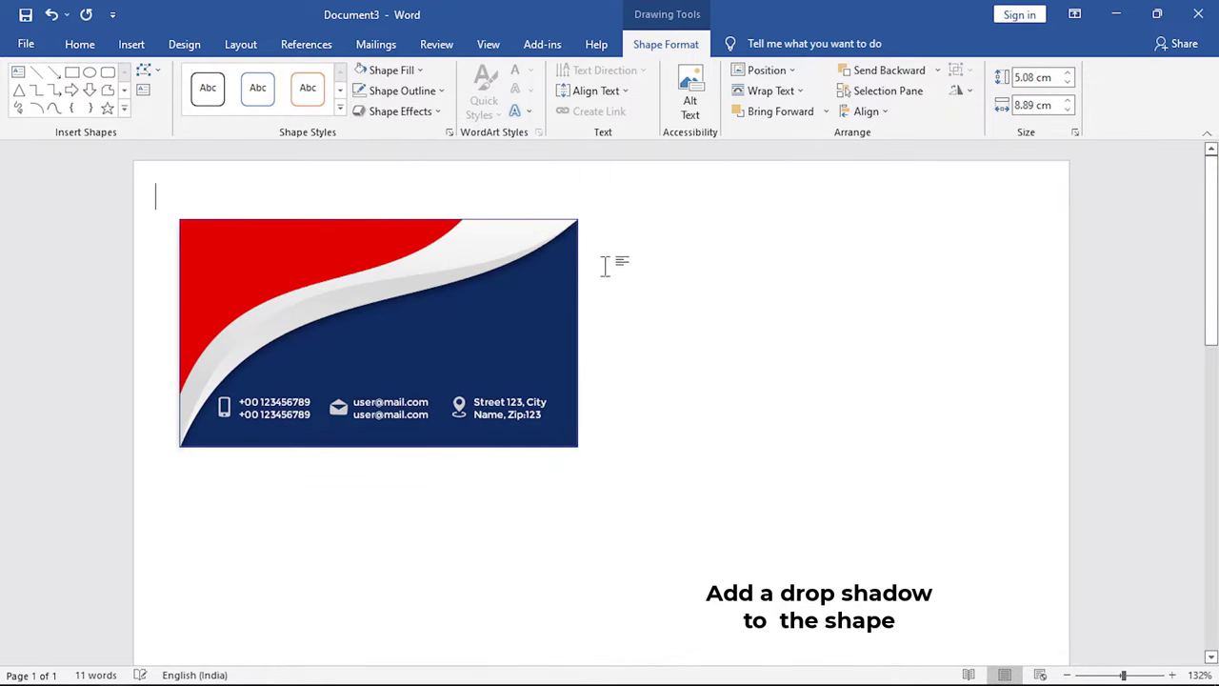
pyautogui.click(471, 250)
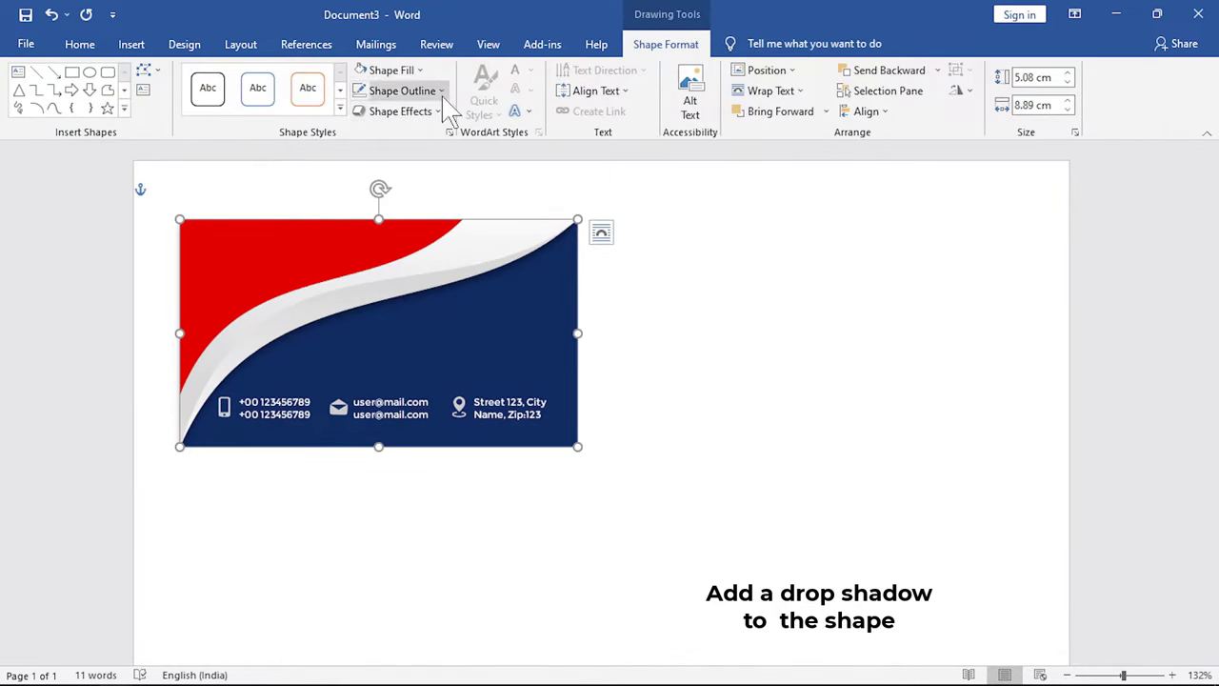
pyautogui.click(433, 112)
pyautogui.moveTo(438, 188)
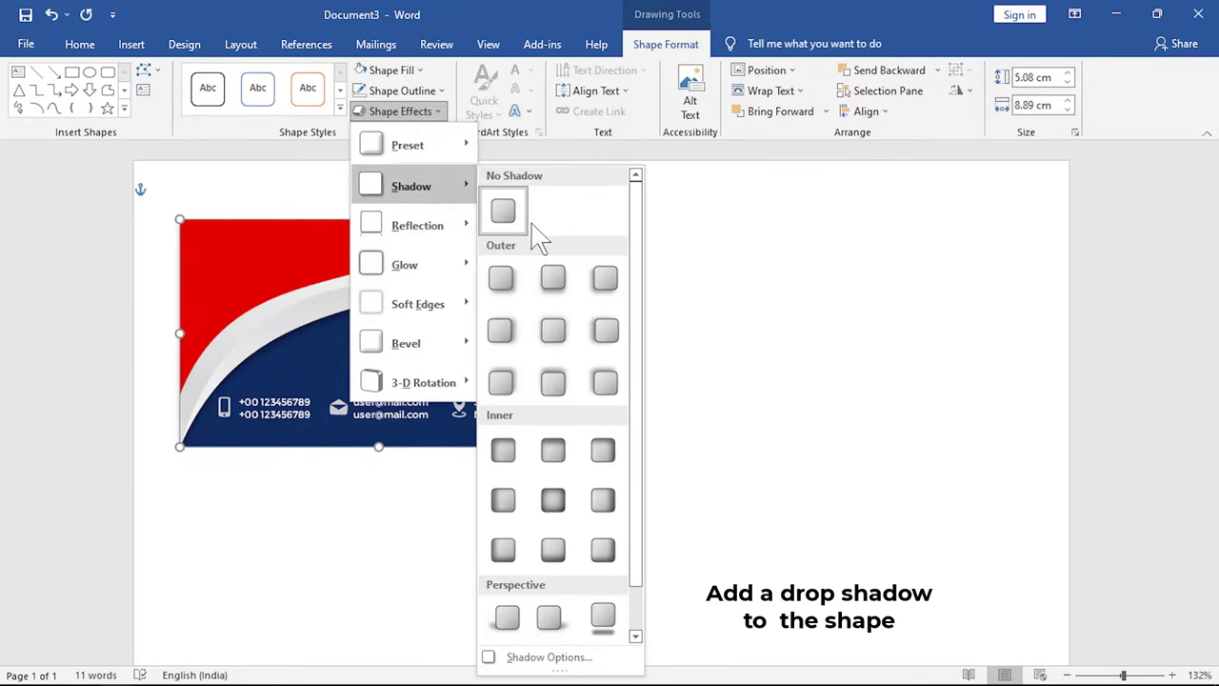
pyautogui.click(562, 288)
pyautogui.click(767, 325)
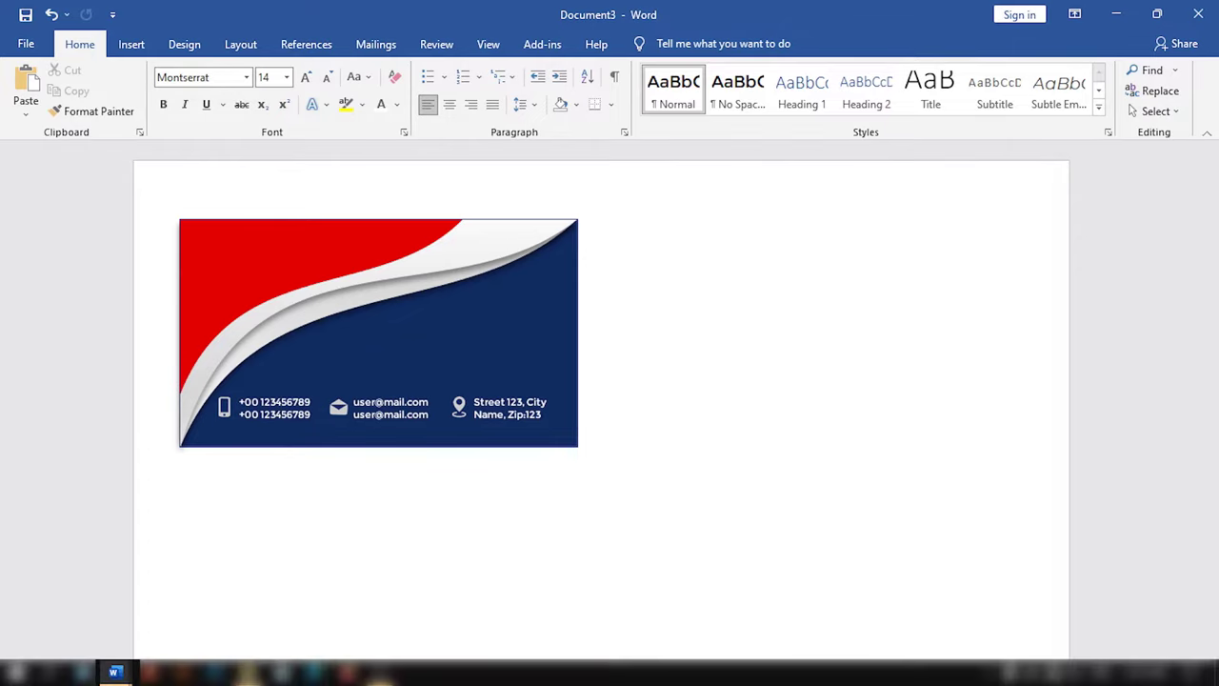
# - Copy the name and Company Owner text box from the other document onto the card's navy area
pyautogui.moveTo(115, 671)
pyautogui.click(112, 629)
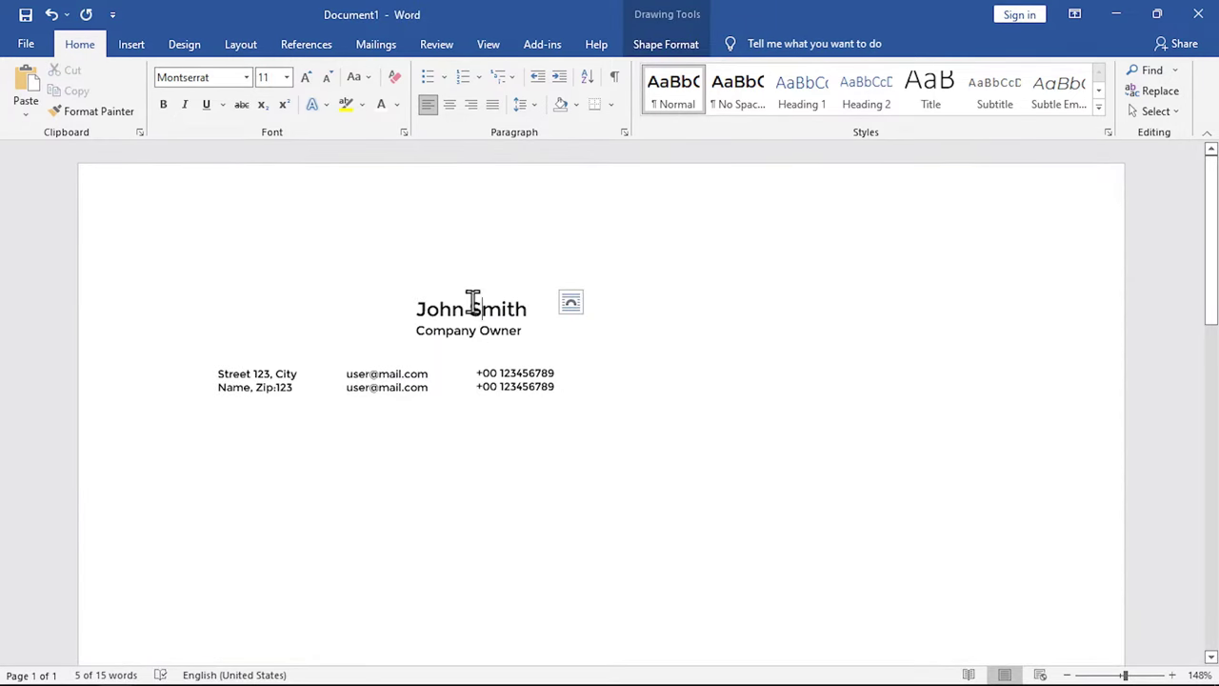
pyautogui.click(479, 297)
pyautogui.rightClick(477, 294)
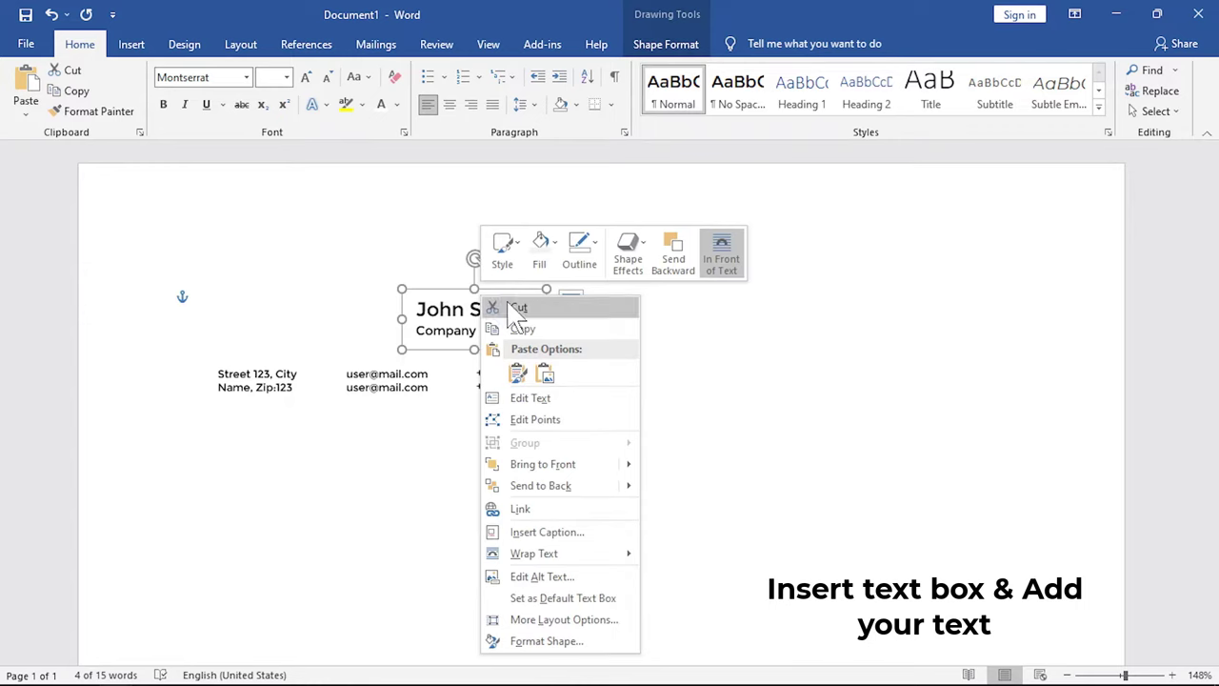
pyautogui.click(514, 327)
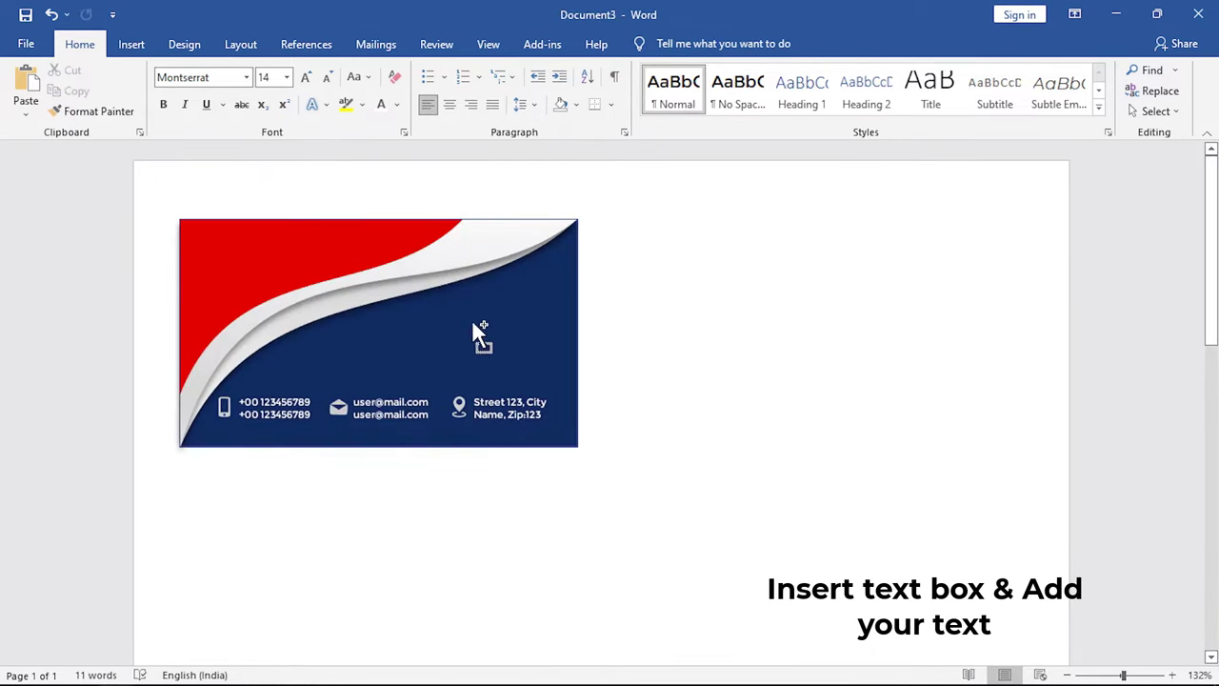
pyautogui.hotkey('ctrl', 'v')
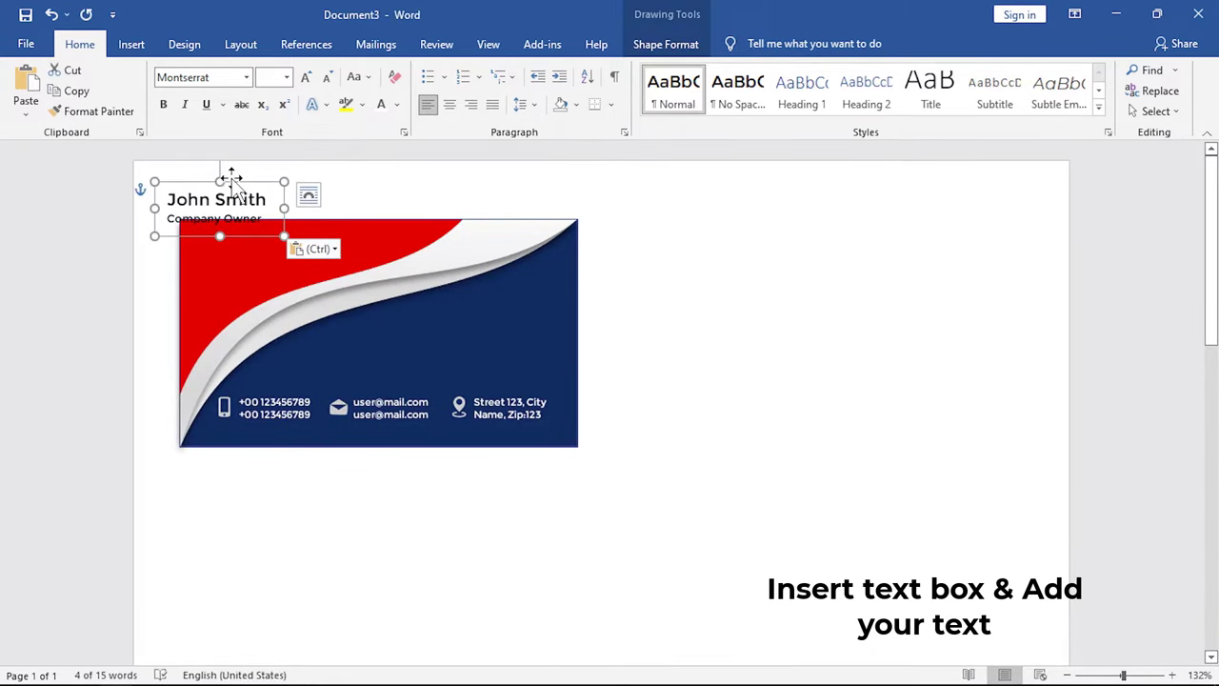
pyautogui.moveTo(231, 177); pyautogui.dragTo(490, 316)
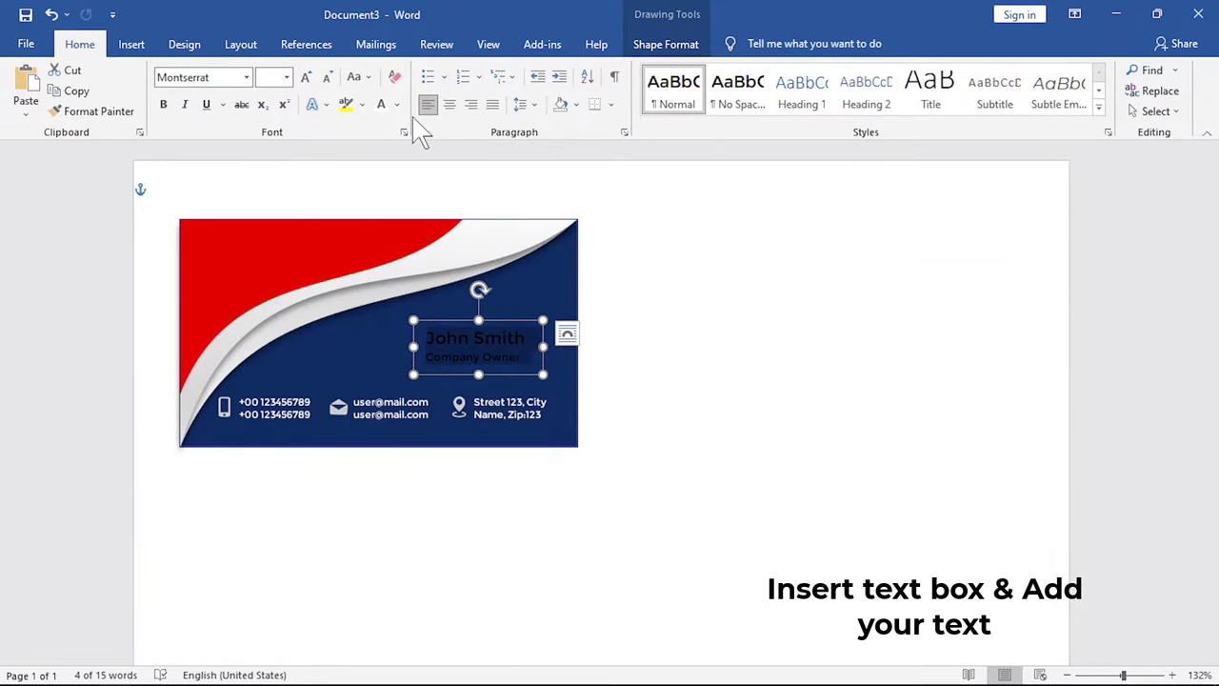
# - Nudge the name text box slightly right and down on the card
pyautogui.click(386, 107)
pyautogui.click(762, 394)
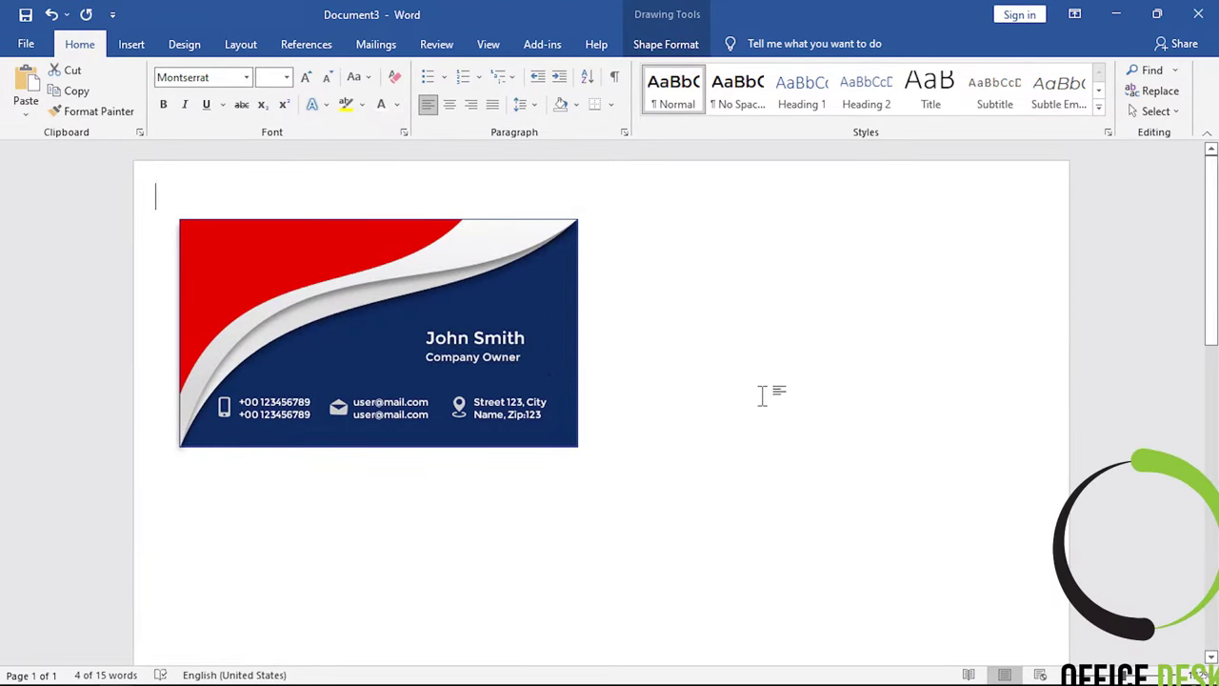
pyautogui.click(486, 339)
pyautogui.moveTo(496, 319); pyautogui.dragTo(489, 323)
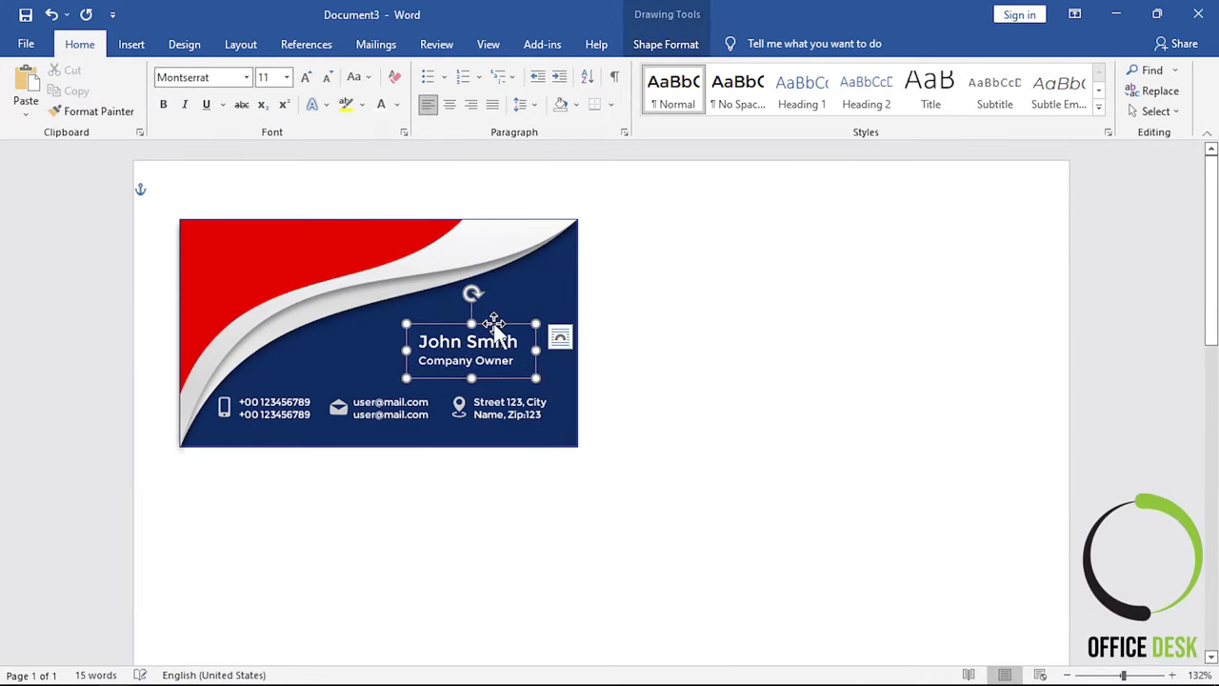
pyautogui.click(724, 383)
# - Draw a small oval circle just left of the name
pyautogui.click(131, 44)
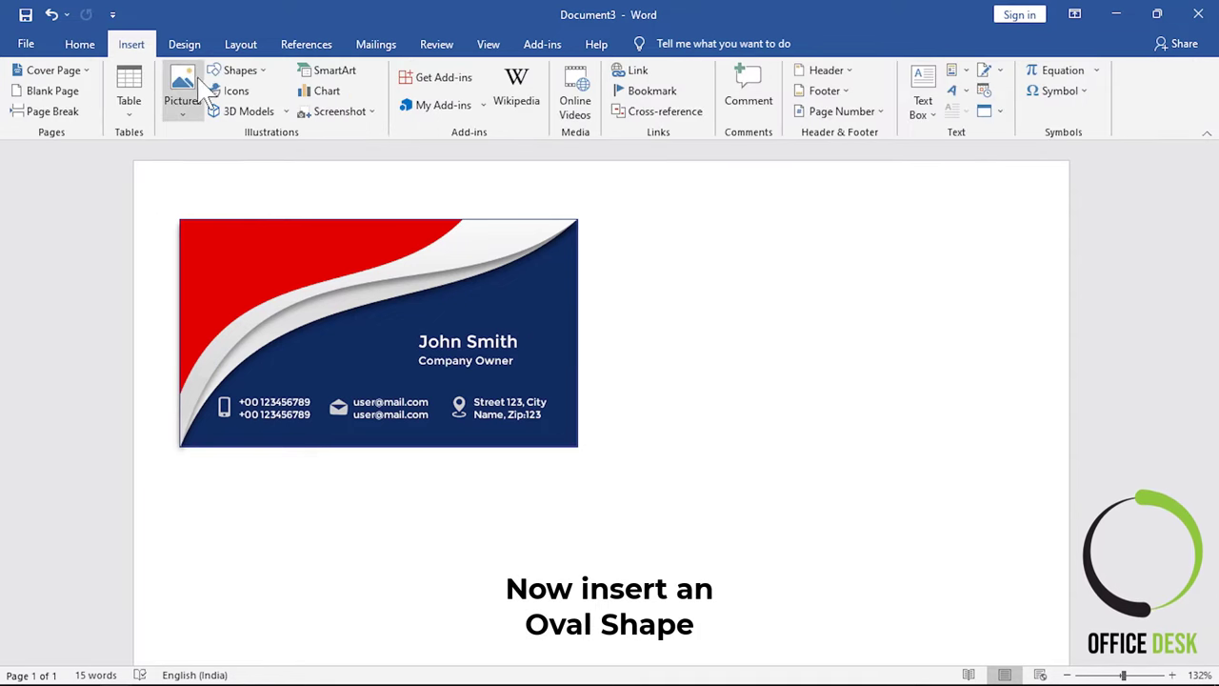
pyautogui.click(238, 71)
pyautogui.click(285, 114)
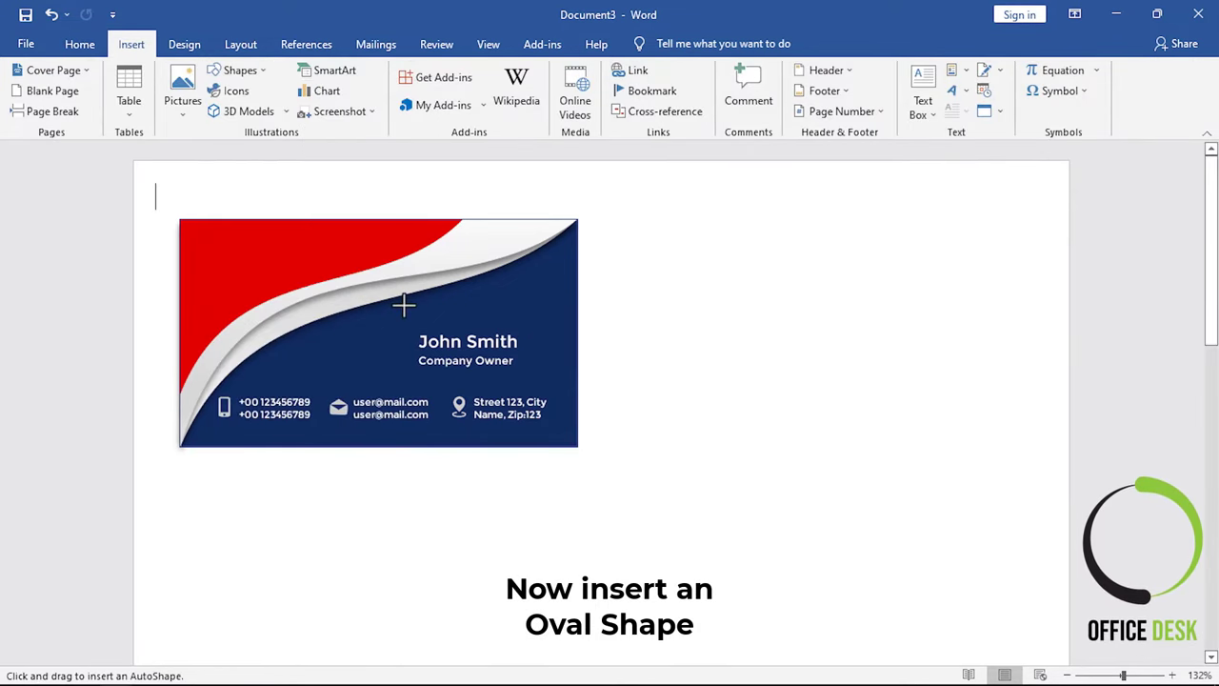
pyautogui.moveTo(366, 340); pyautogui.dragTo(407, 371)
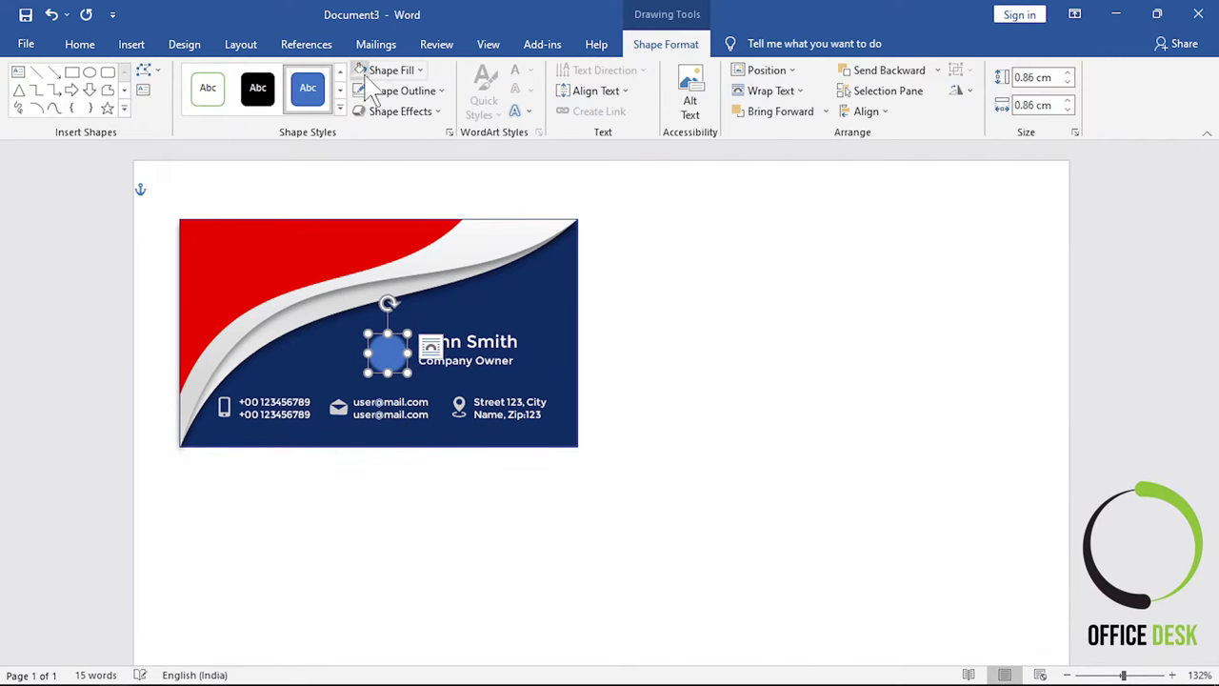
# - Fill the circle with the man-icon picture and remove its outline
pyautogui.click(385, 71)
pyautogui.click(405, 307)
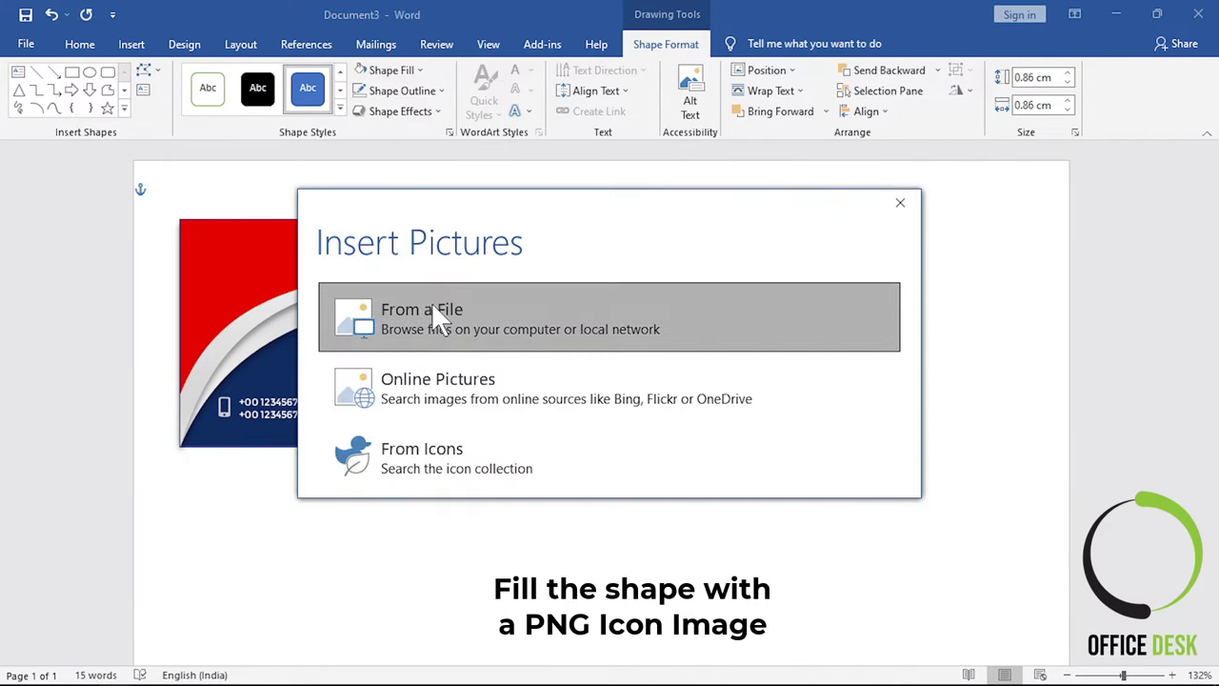
pyautogui.click(439, 320)
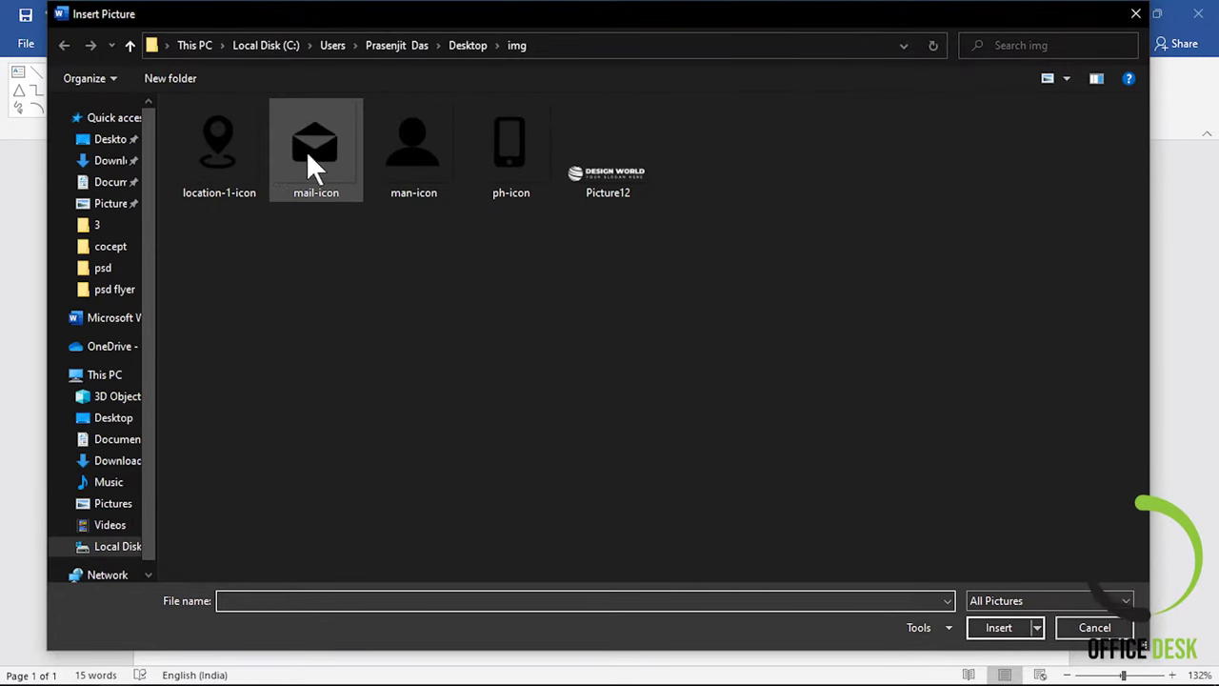
pyautogui.click(423, 153)
pyautogui.click(981, 627)
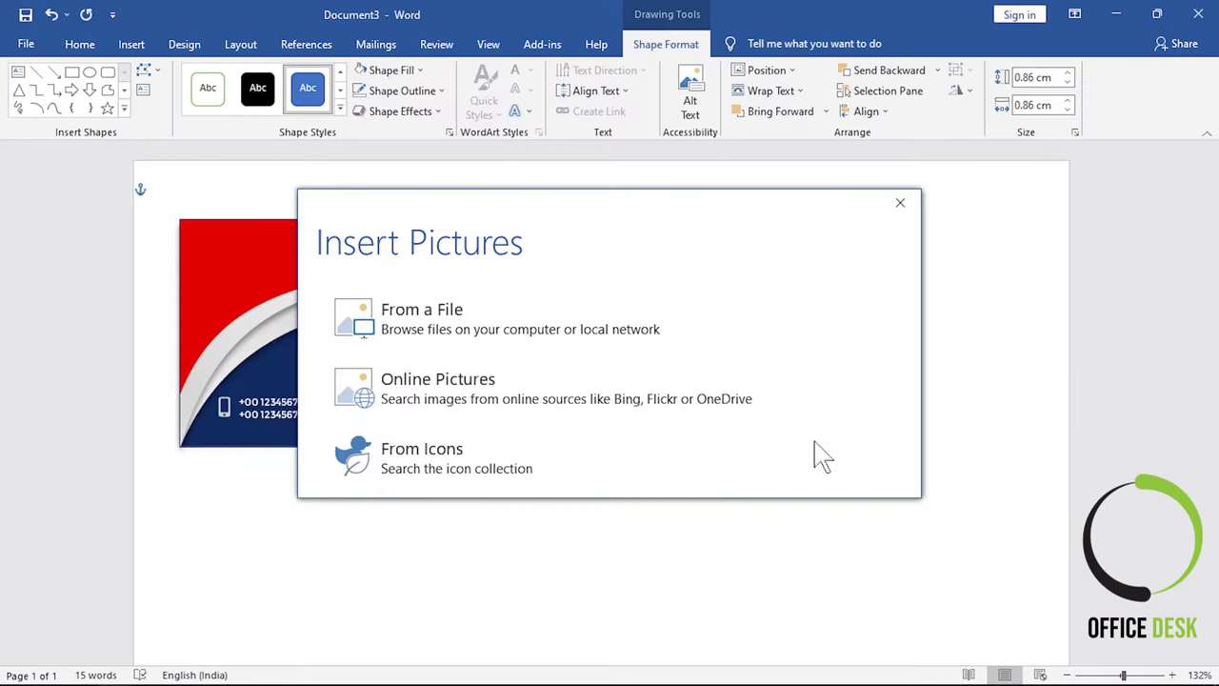
pyautogui.click(393, 94)
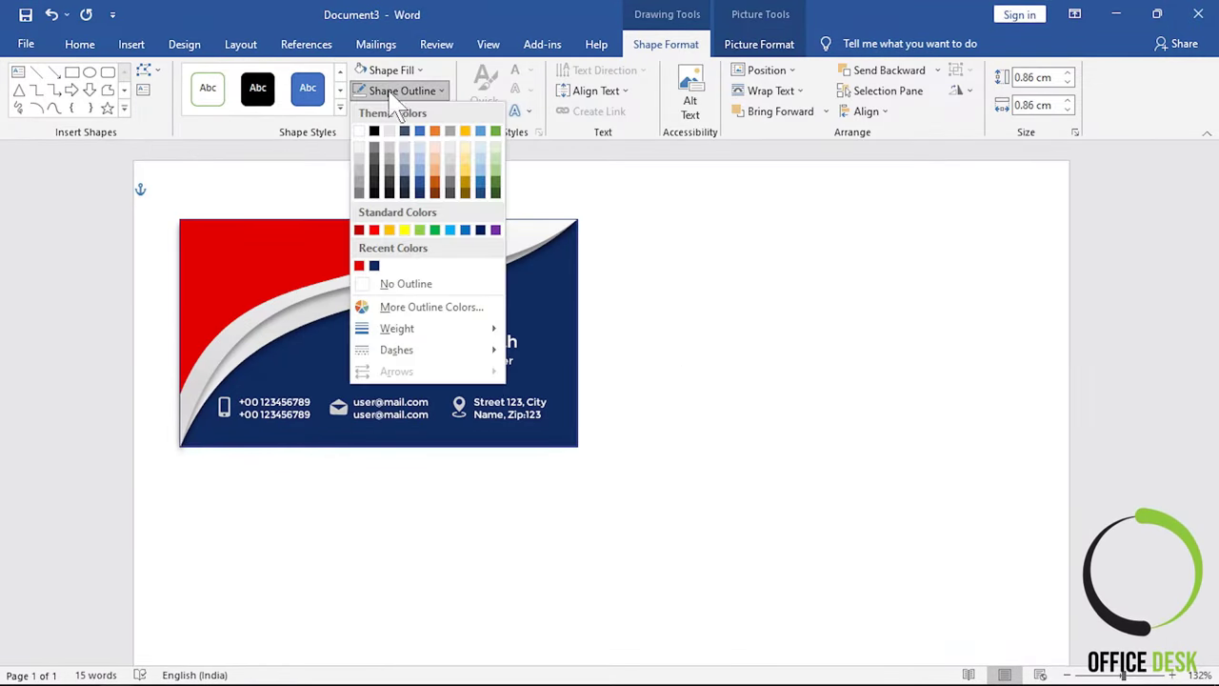
pyautogui.click(408, 280)
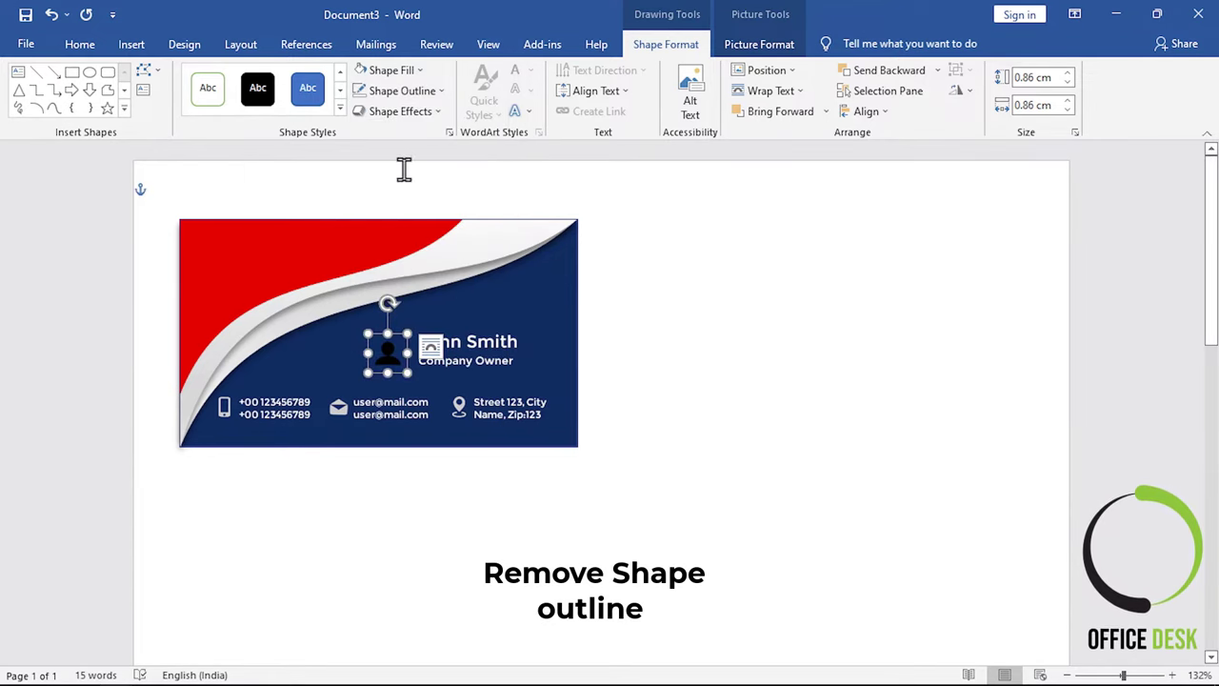
# - Recolour the person icon light grey to match the contact icons
pyautogui.click(758, 44)
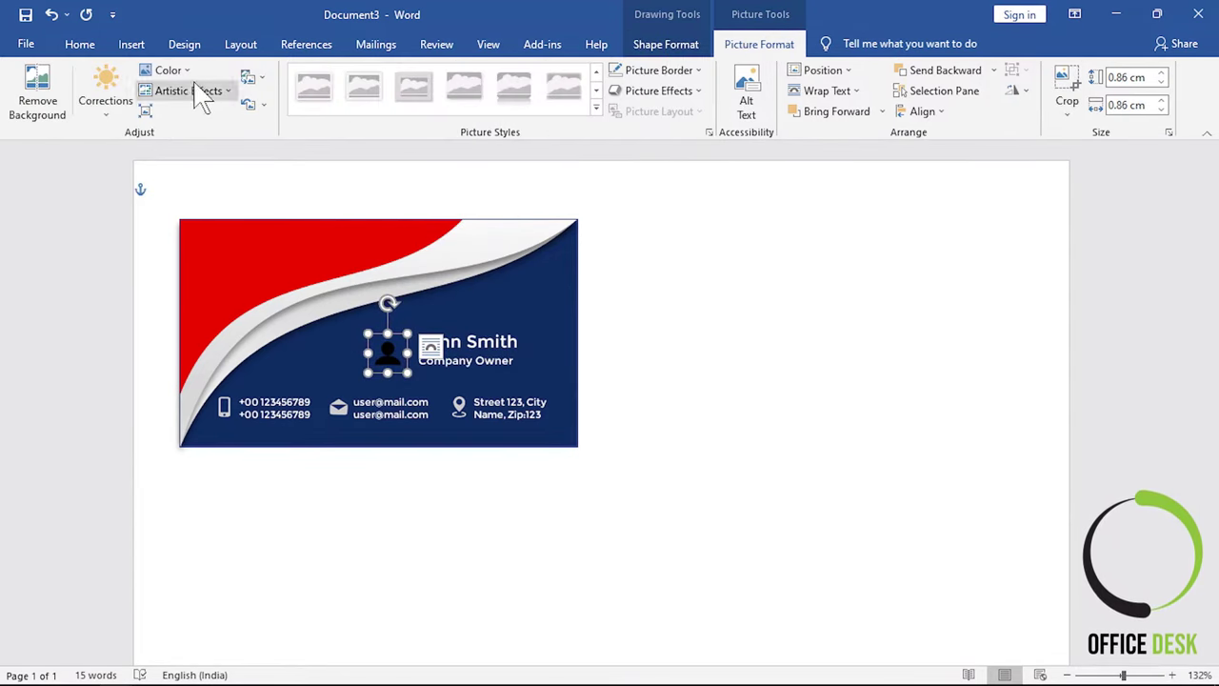
pyautogui.click(168, 71)
pyautogui.click(381, 300)
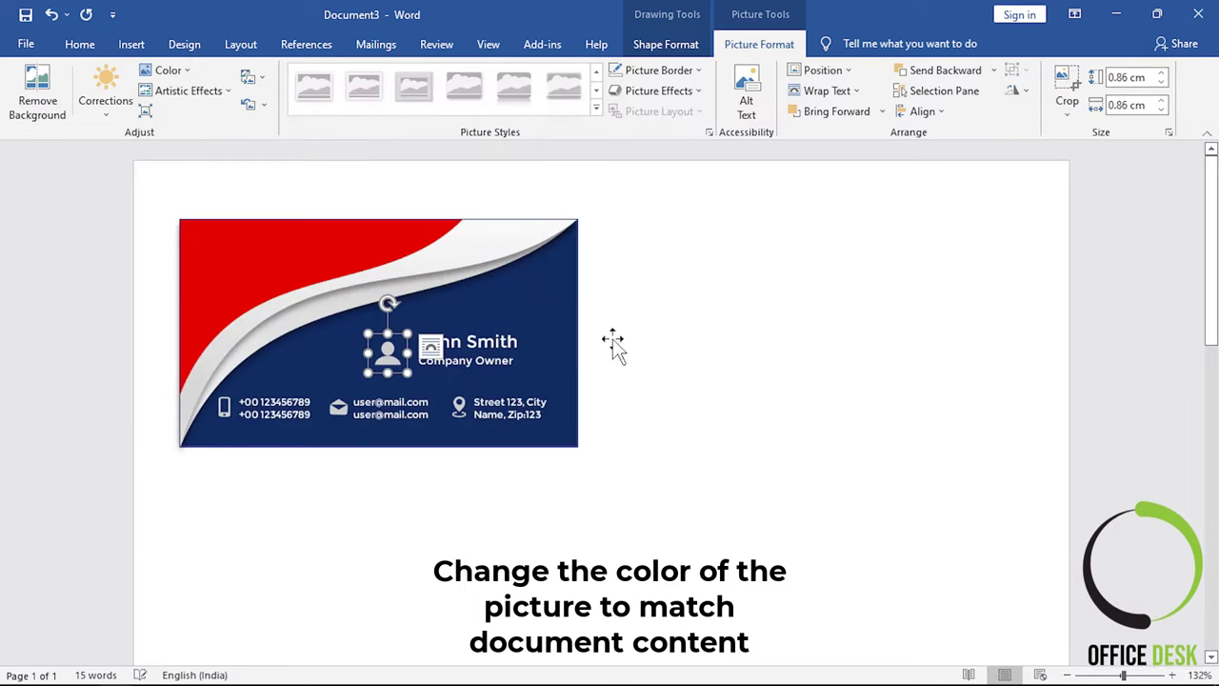
pyautogui.click(727, 361)
# - Check the person icon's 1 cm size and placement beside the name
pyautogui.click(390, 356)
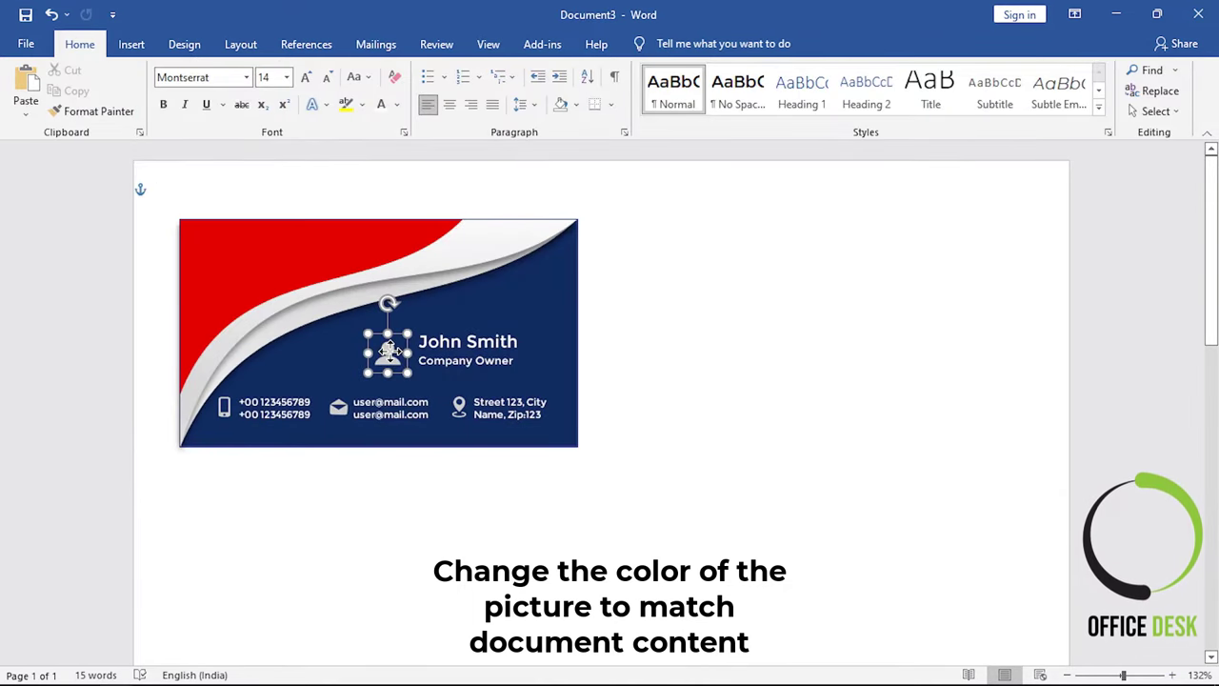
pyautogui.click(409, 327)
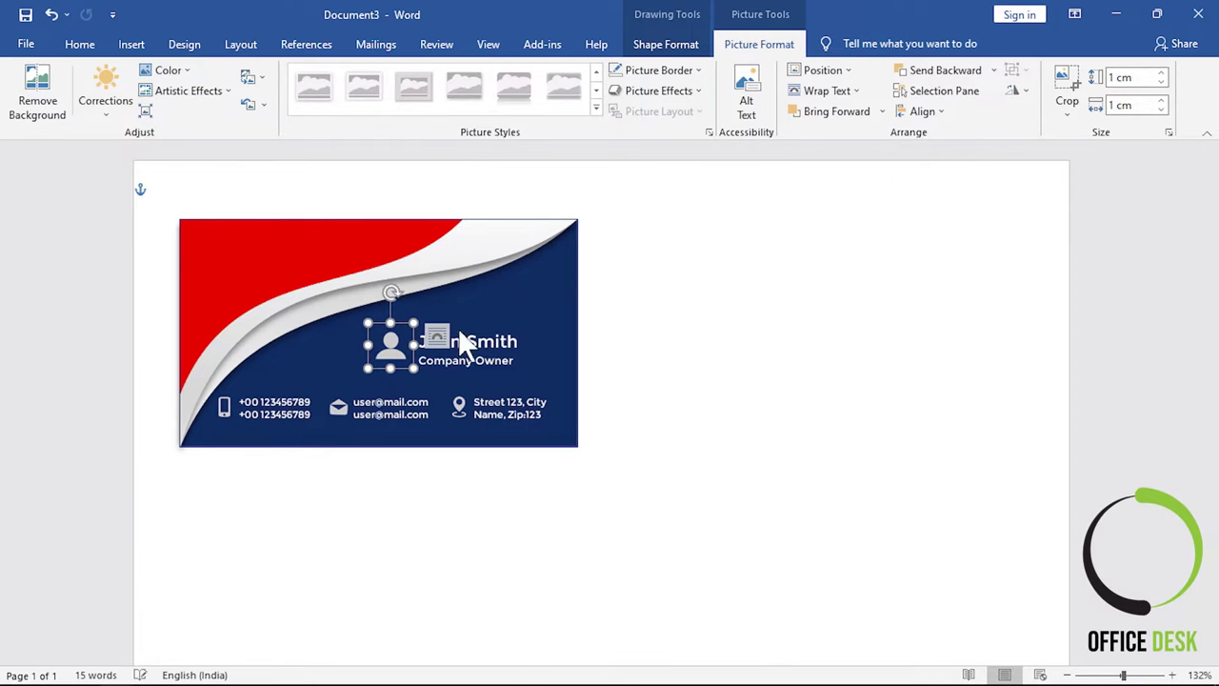
pyautogui.click(694, 373)
pyautogui.click(386, 353)
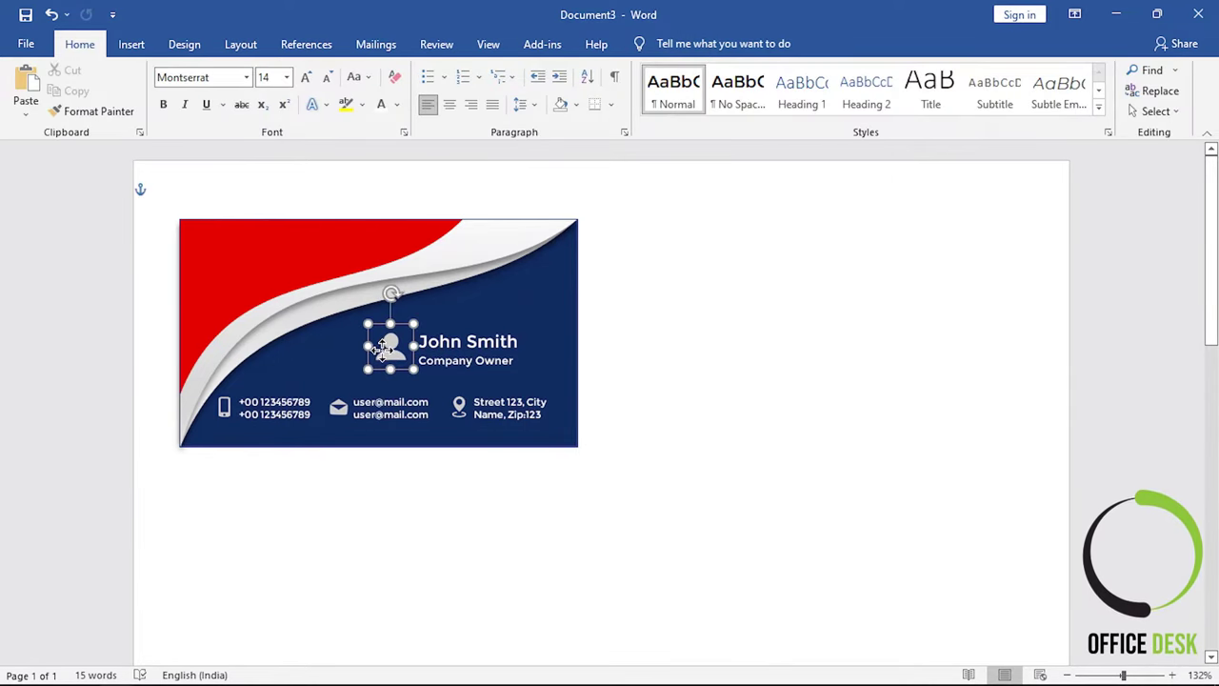
pyautogui.click(662, 350)
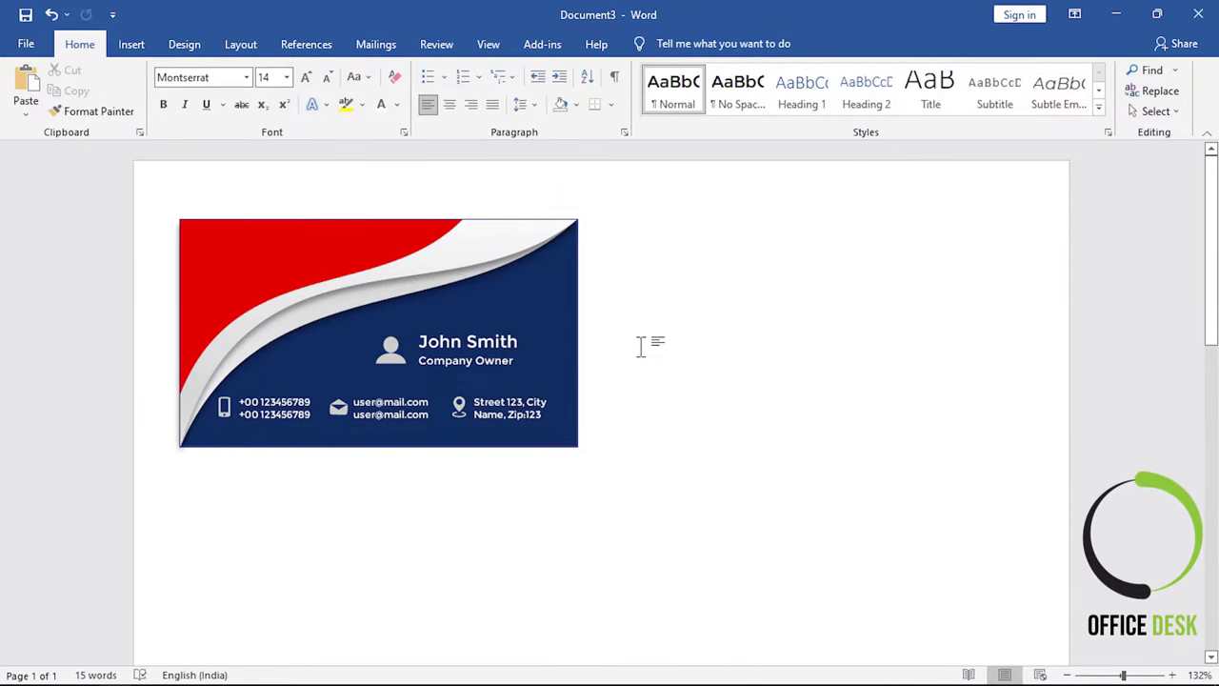
pyautogui.click(390, 344)
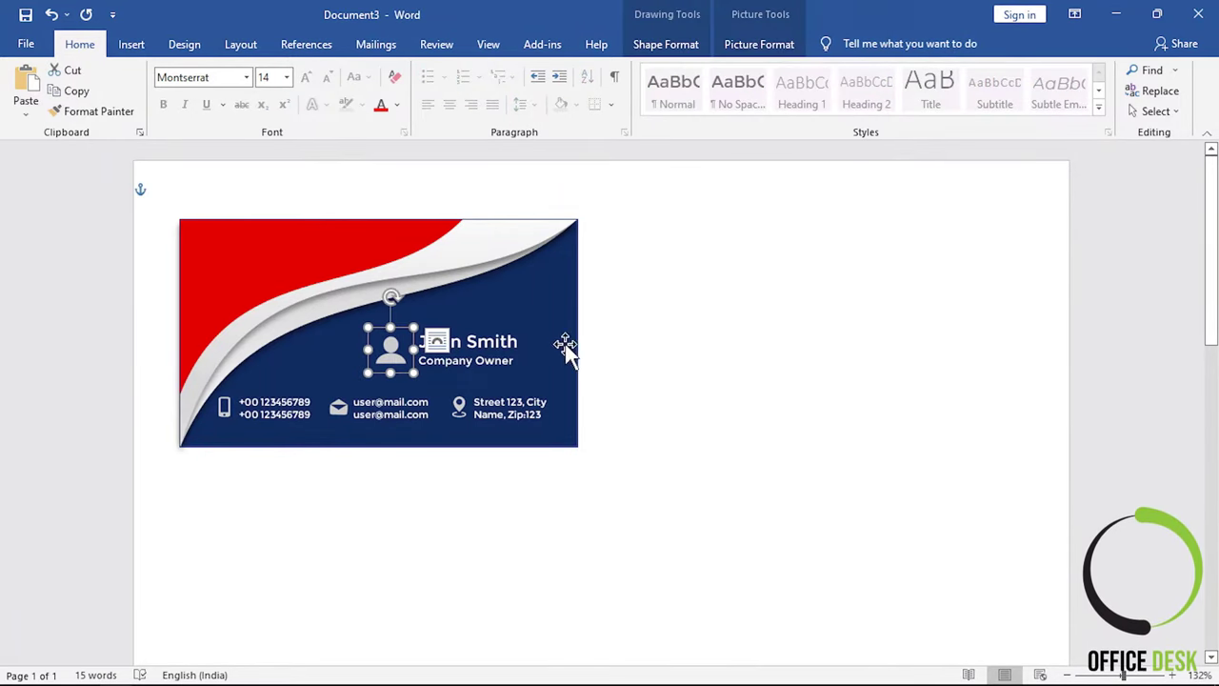
pyautogui.click(696, 362)
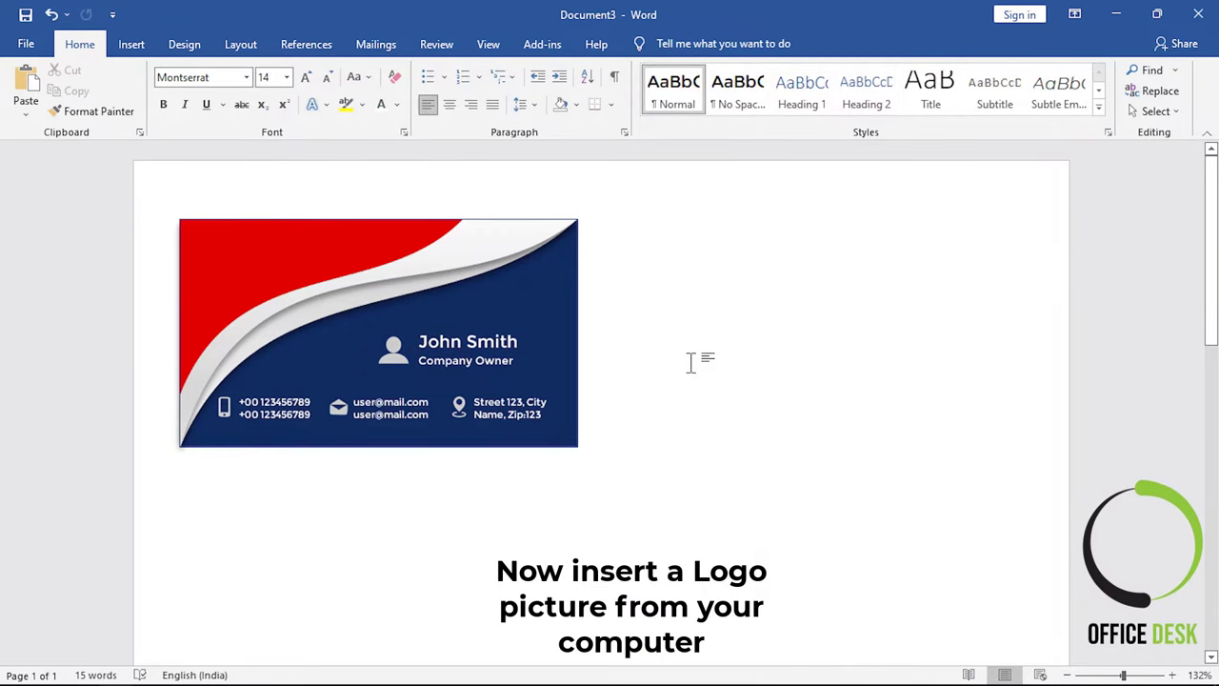
# - Insert the Picture12 DESIGN WORLD logo from this device
pyautogui.click(131, 44)
pyautogui.click(182, 100)
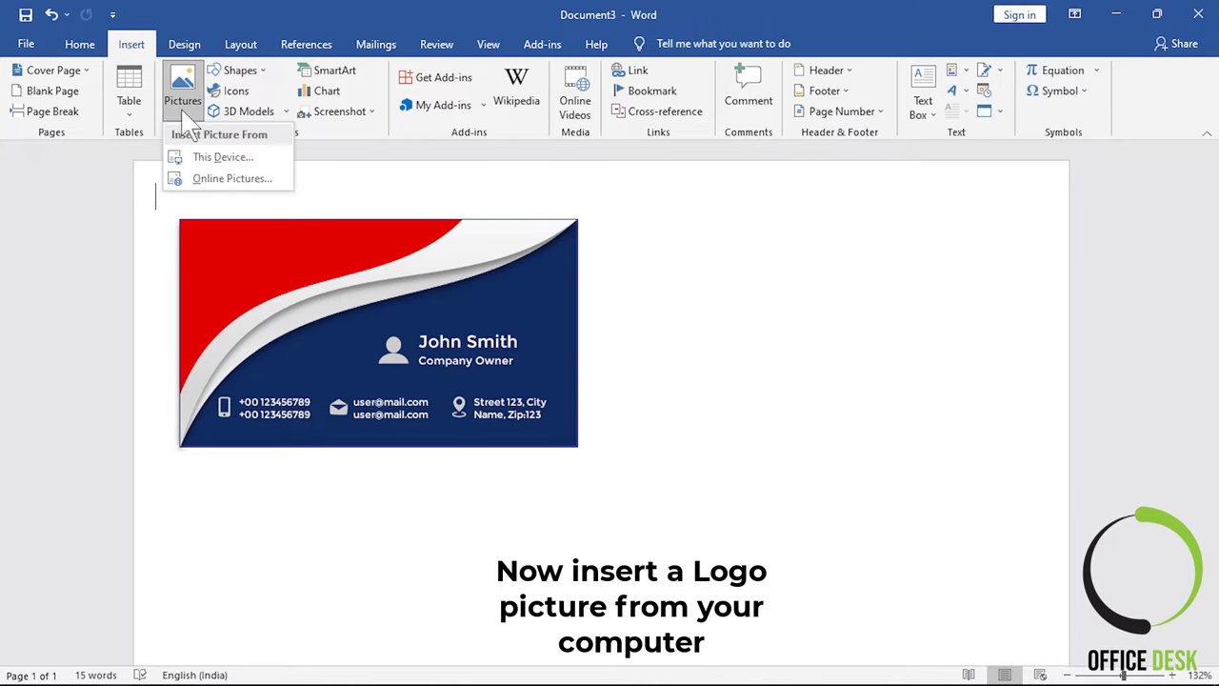
pyautogui.click(267, 158)
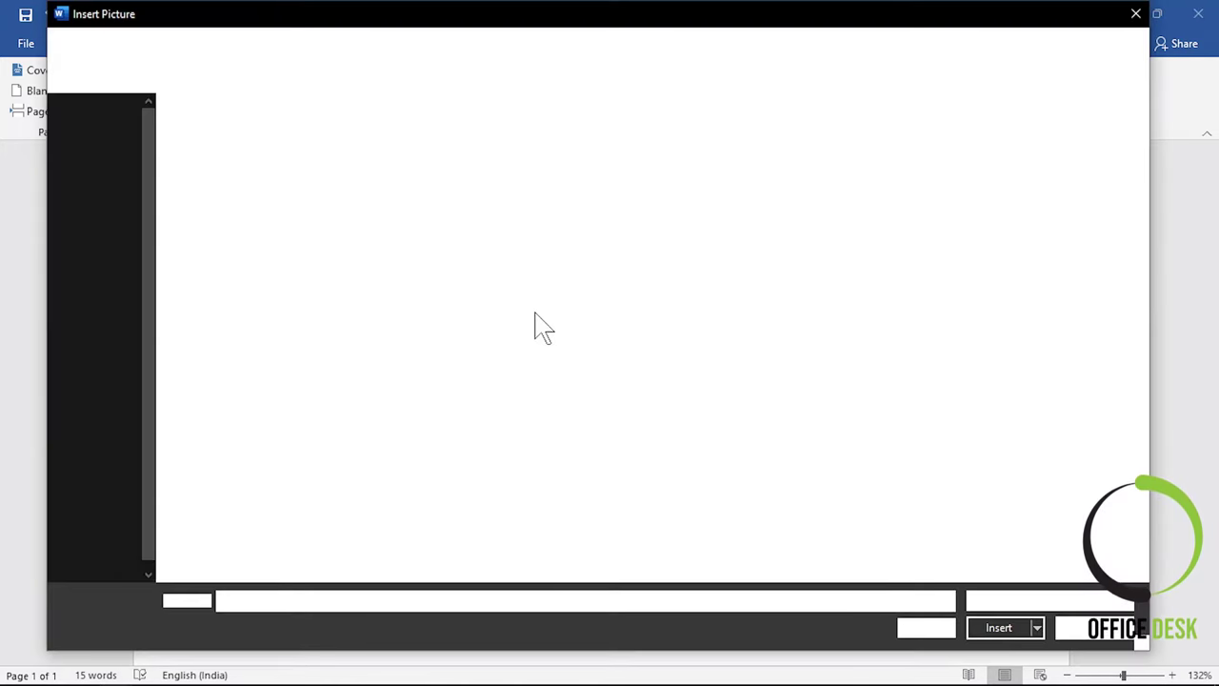
pyautogui.click(600, 195)
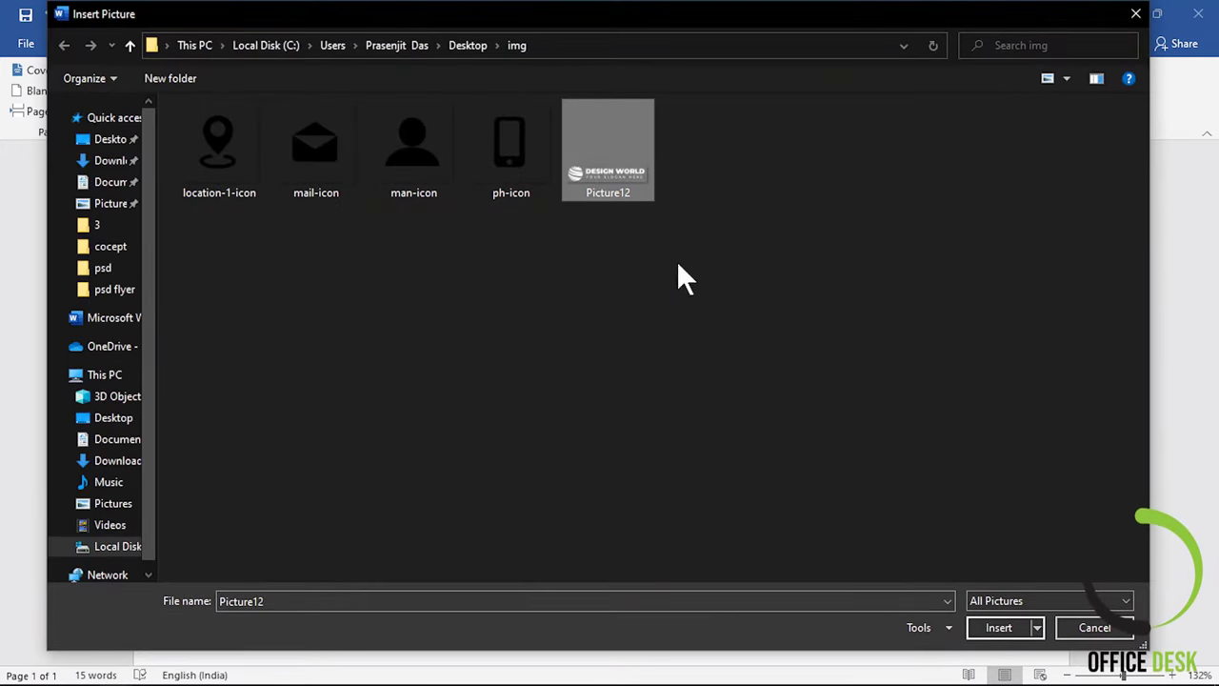
pyautogui.click(974, 624)
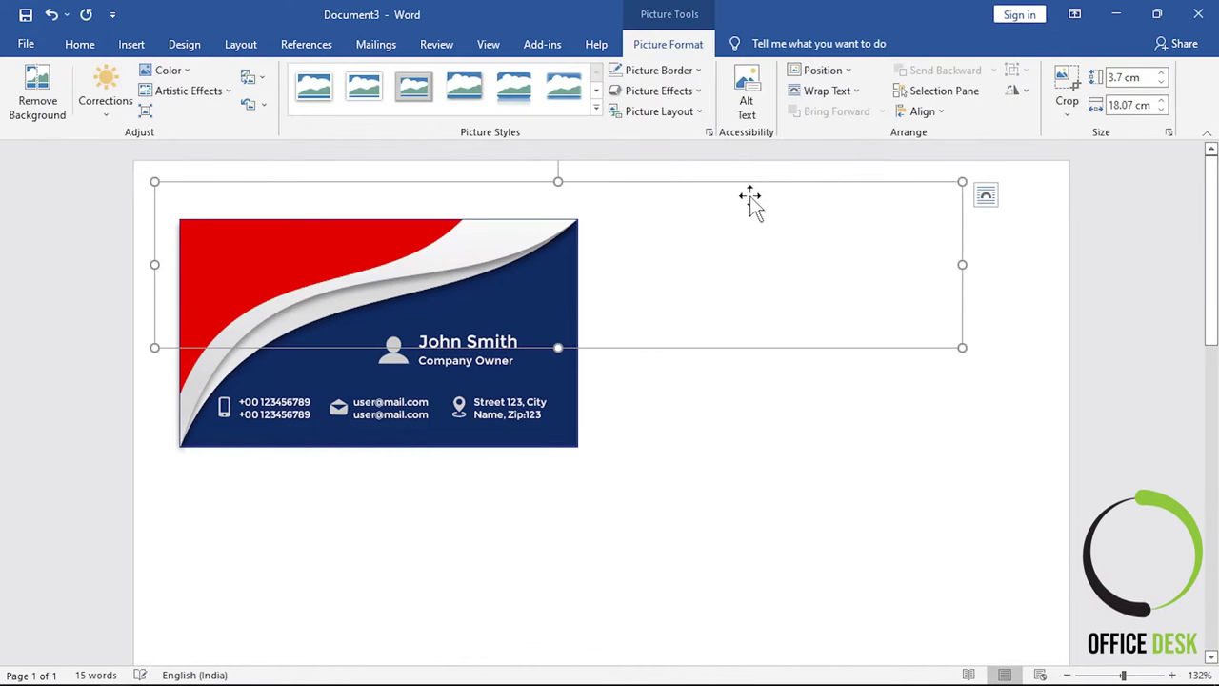
# - Set the logo In Front of Text, shrink it to about 4 cm wide, and place it top-left
pyautogui.click(828, 90)
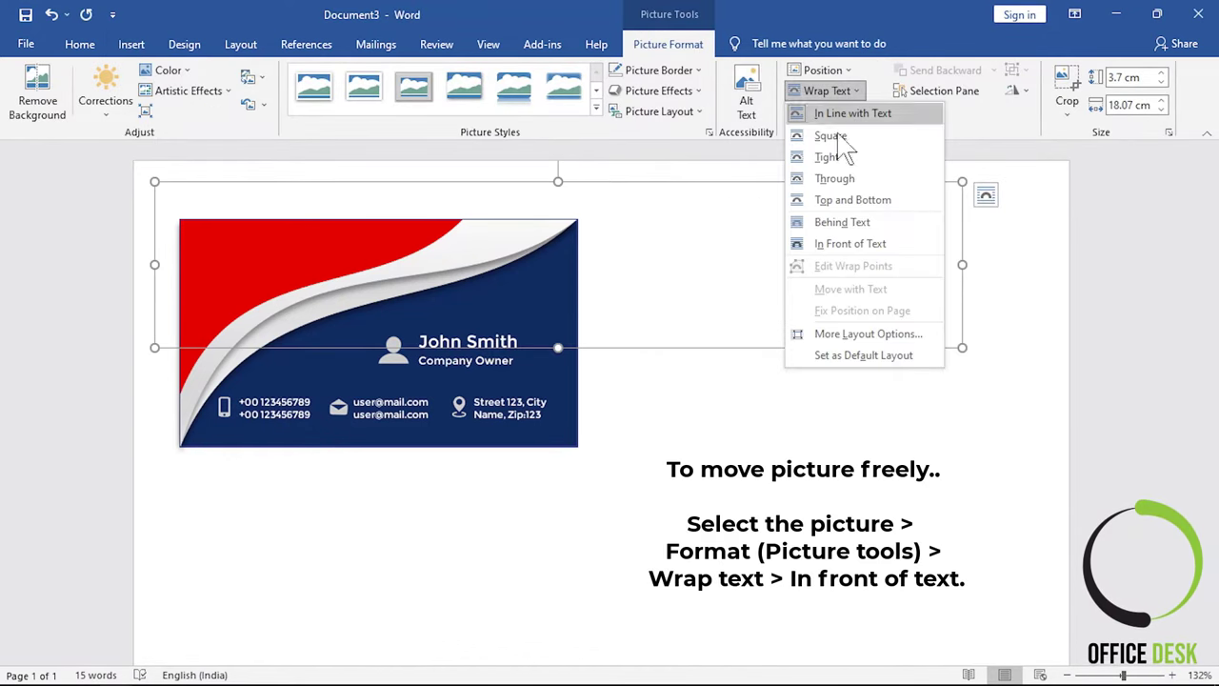
pyautogui.click(852, 244)
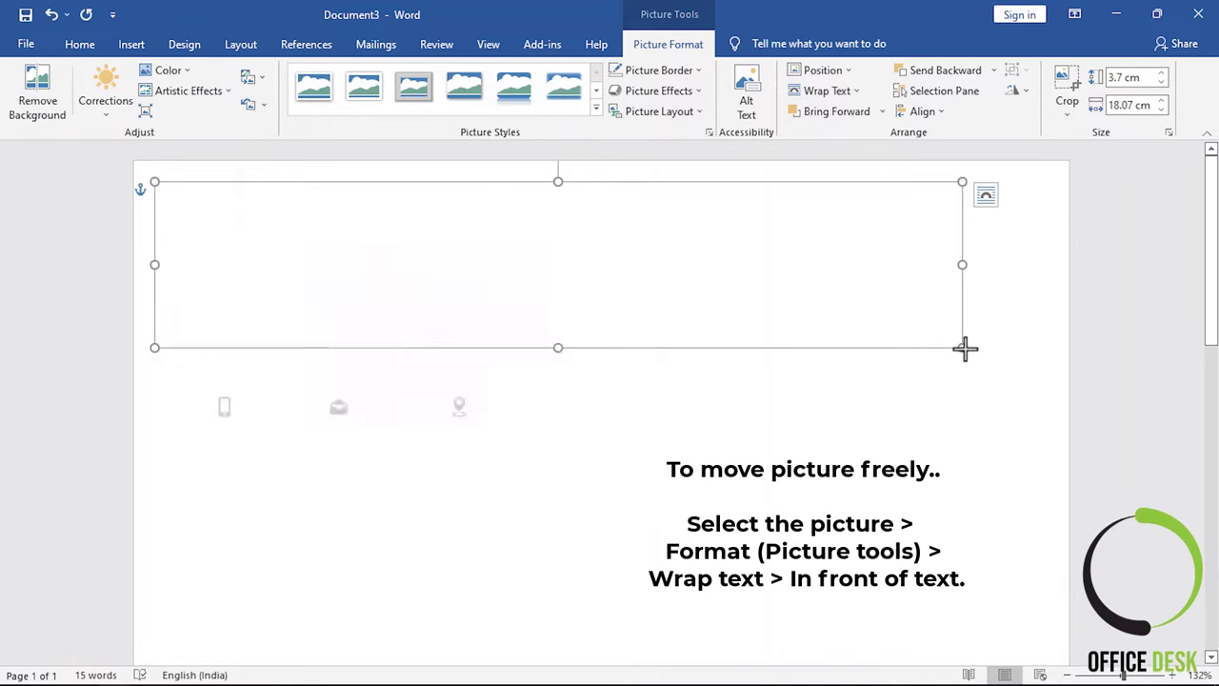
pyautogui.moveTo(966, 348)
pyautogui.mouseDown()
pyautogui.moveTo(592, 247)
pyautogui.moveTo(482, 246)
pyautogui.mouseUp()
pyautogui.moveTo(388, 241); pyautogui.dragTo(402, 270)
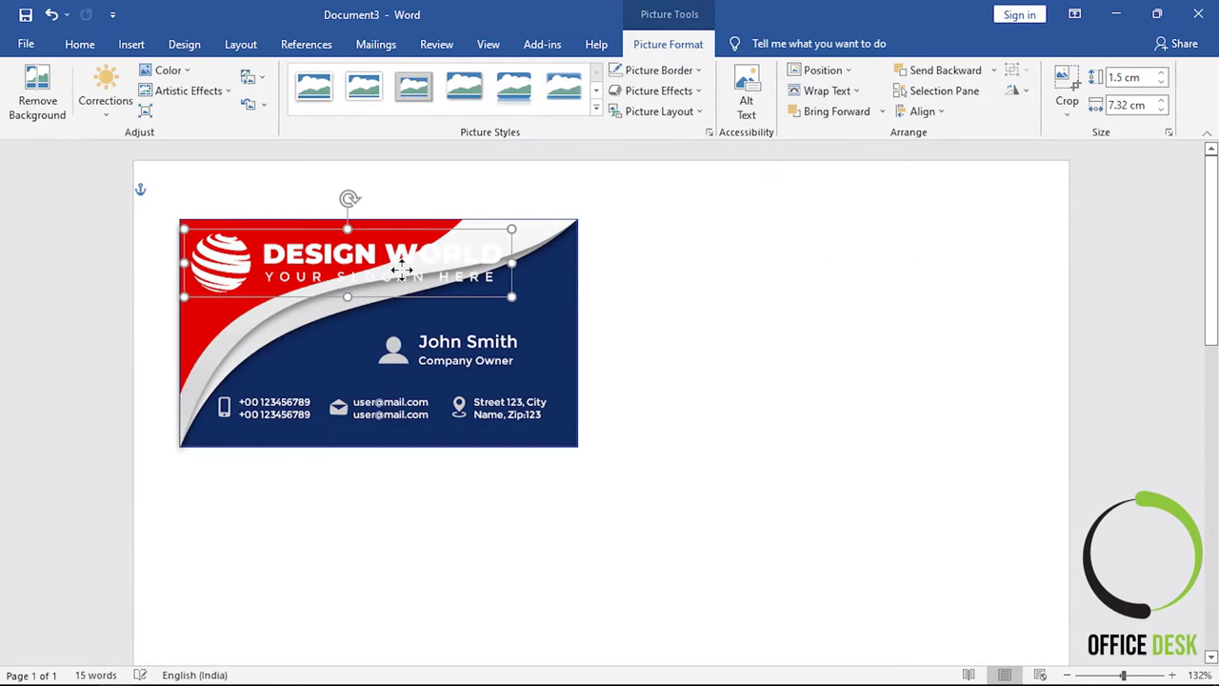
pyautogui.moveTo(513, 299)
pyautogui.mouseDown()
pyautogui.moveTo(365, 248)
pyautogui.moveTo(308, 251)
pyautogui.mouseUp()
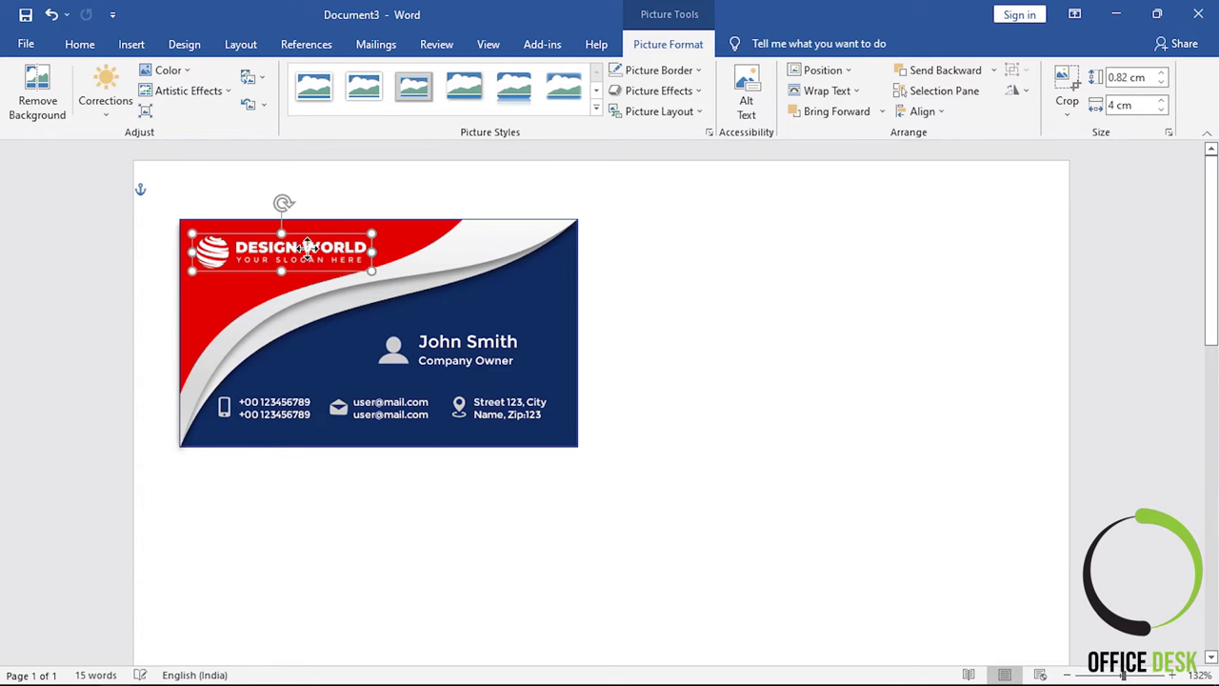
# - In the Selection Pane, select every card element: groups, Rectangle 19 shapes, text box, oval, and logo
pyautogui.click(748, 354)
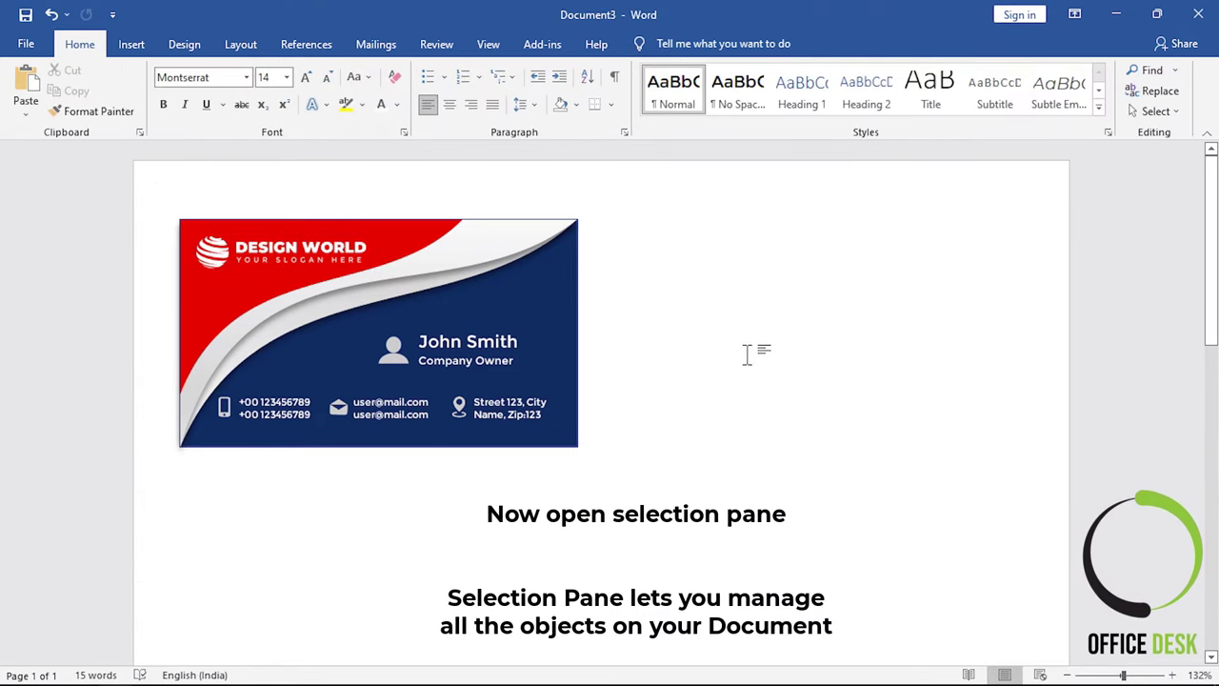
pyautogui.click(557, 297)
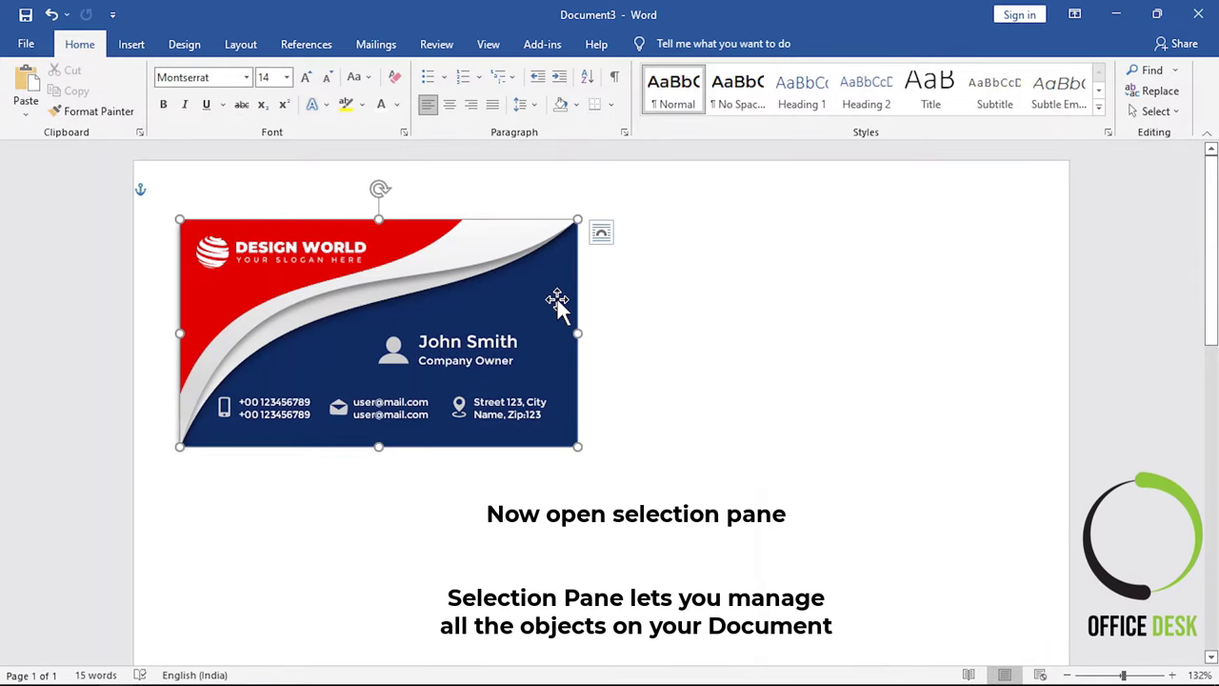
pyautogui.click(676, 45)
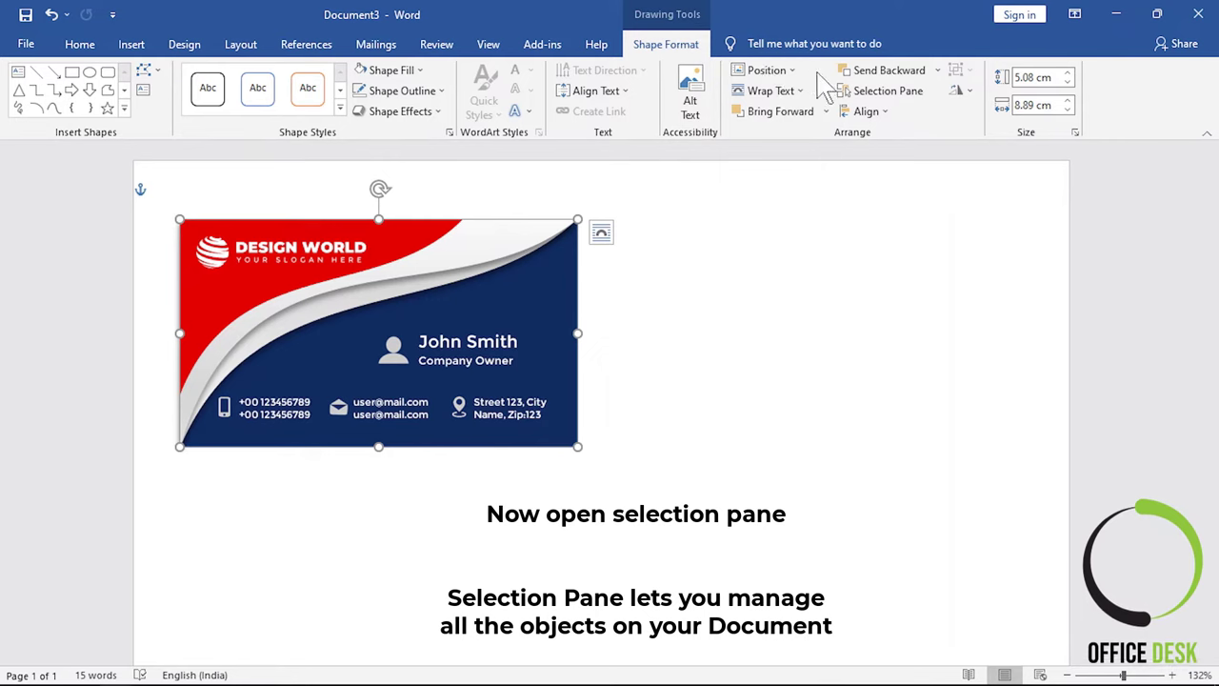
pyautogui.click(885, 95)
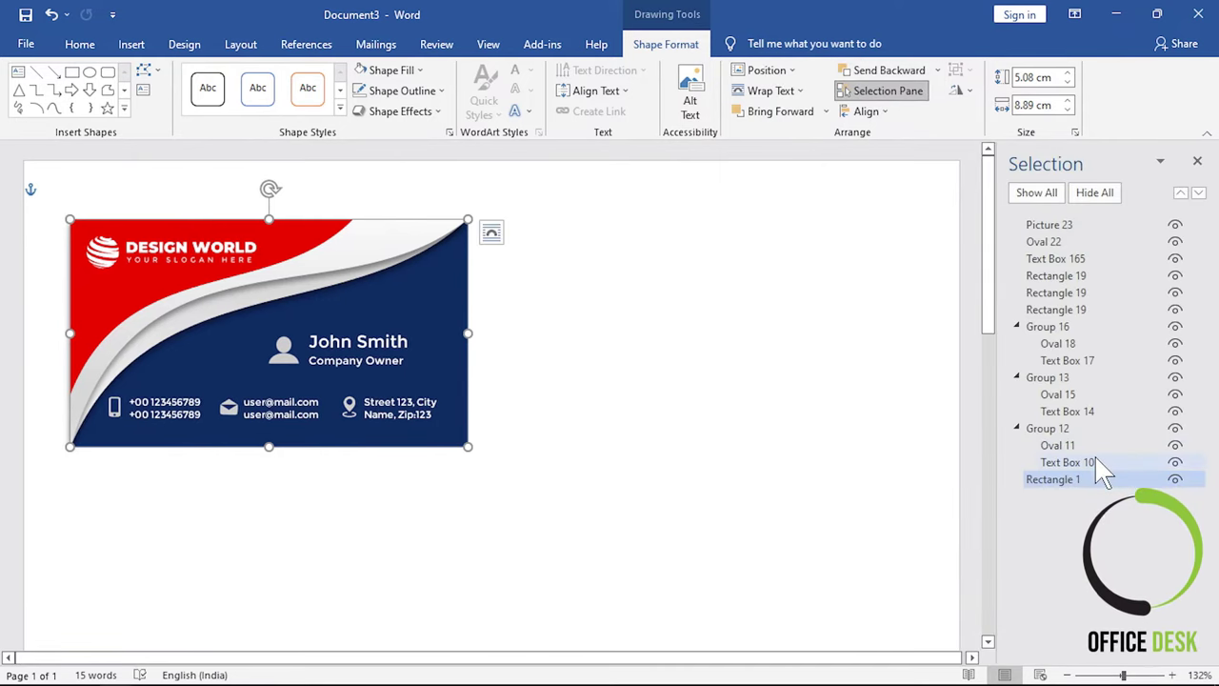
pyautogui.click(1087, 431)
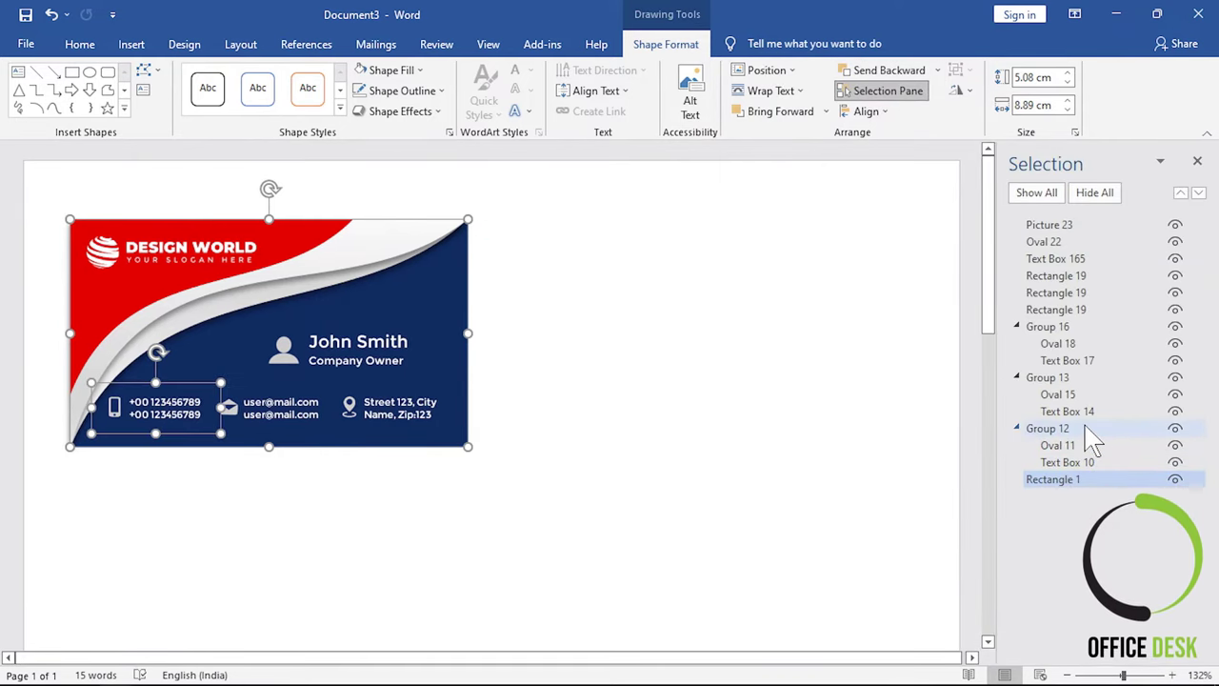
pyautogui.keyDown('ctrl'); pyautogui.click(1078, 379); pyautogui.keyUp('ctrl')
pyautogui.keyDown('ctrl'); pyautogui.click(1074, 326); pyautogui.keyUp('ctrl')
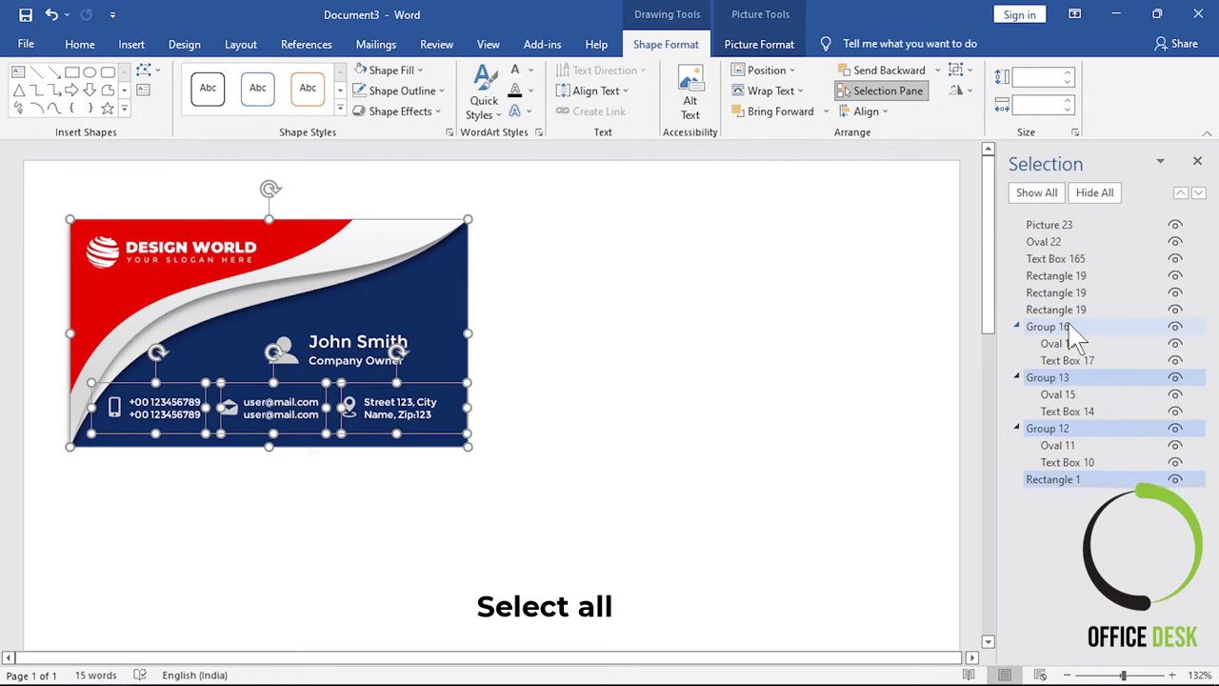
pyautogui.keyDown('shift'); pyautogui.click(1071, 276); pyautogui.keyUp('shift')
pyautogui.keyDown('ctrl'); pyautogui.click(1069, 258); pyautogui.keyUp('ctrl')
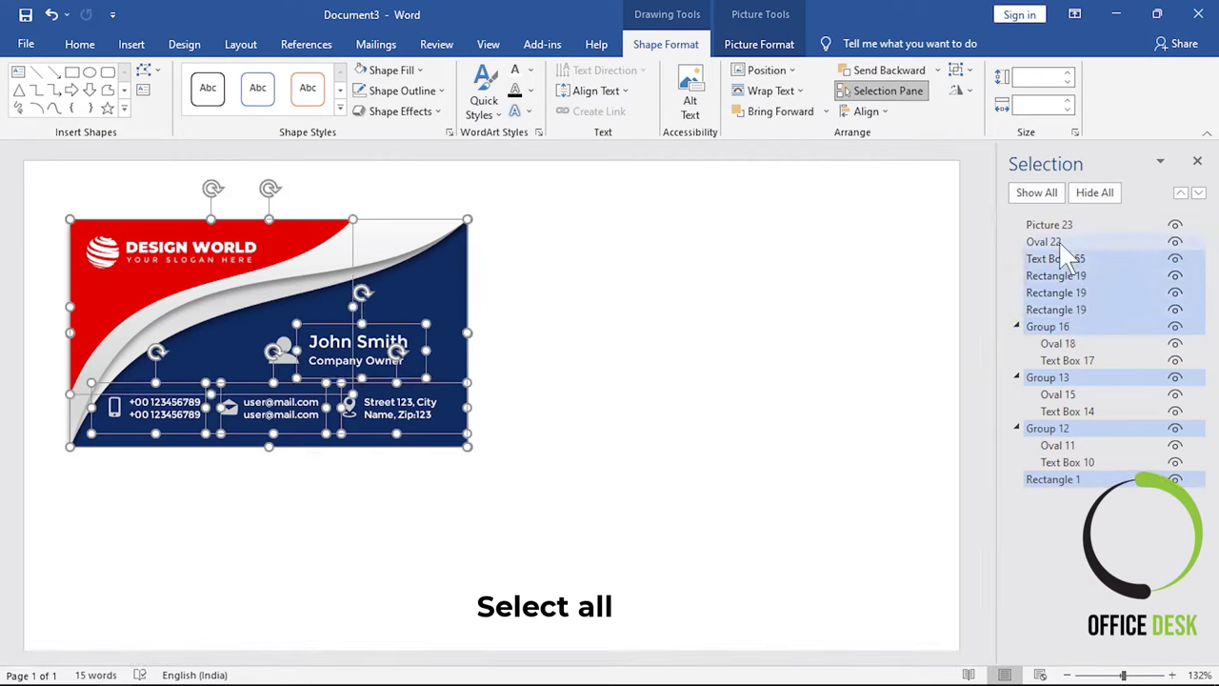
pyautogui.keyDown('ctrl'); pyautogui.click(1057, 242); pyautogui.keyUp('ctrl')
pyautogui.keyDown('ctrl'); pyautogui.click(1057, 225); pyautogui.keyUp('ctrl')
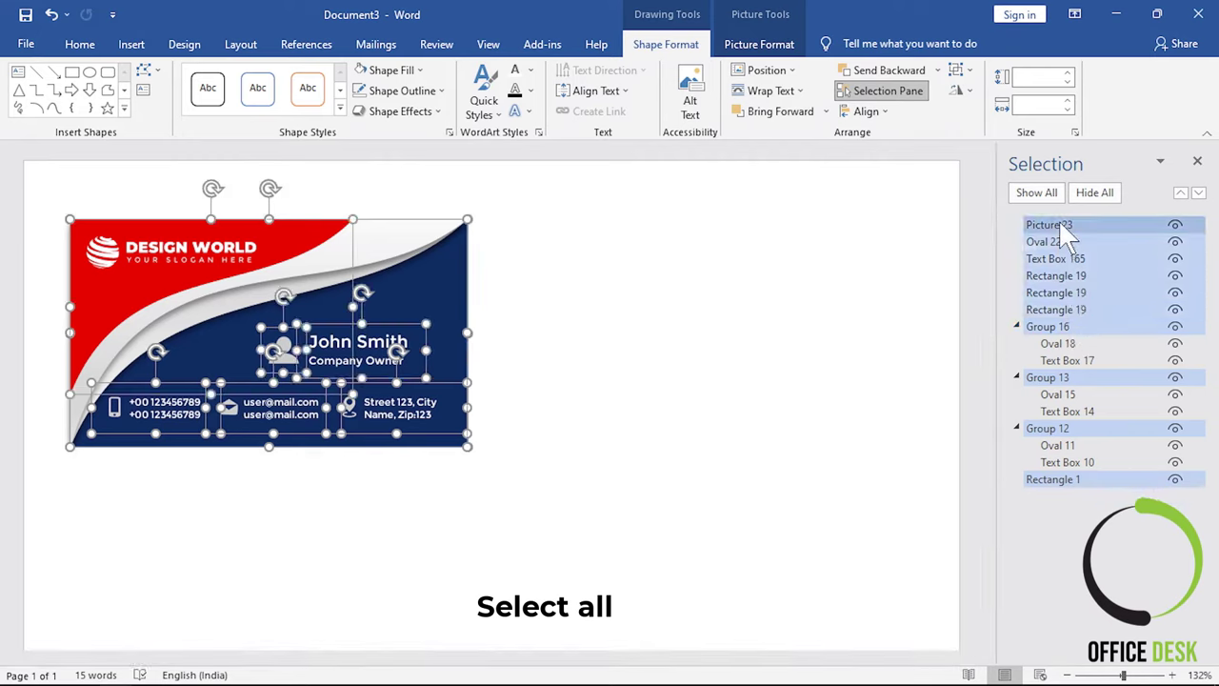
# - Group the selected parts into one 5.09 × 8.89 cm card and close the Selection Pane
pyautogui.rightClick(413, 272)
pyautogui.moveTo(476, 373)
pyautogui.click(614, 376)
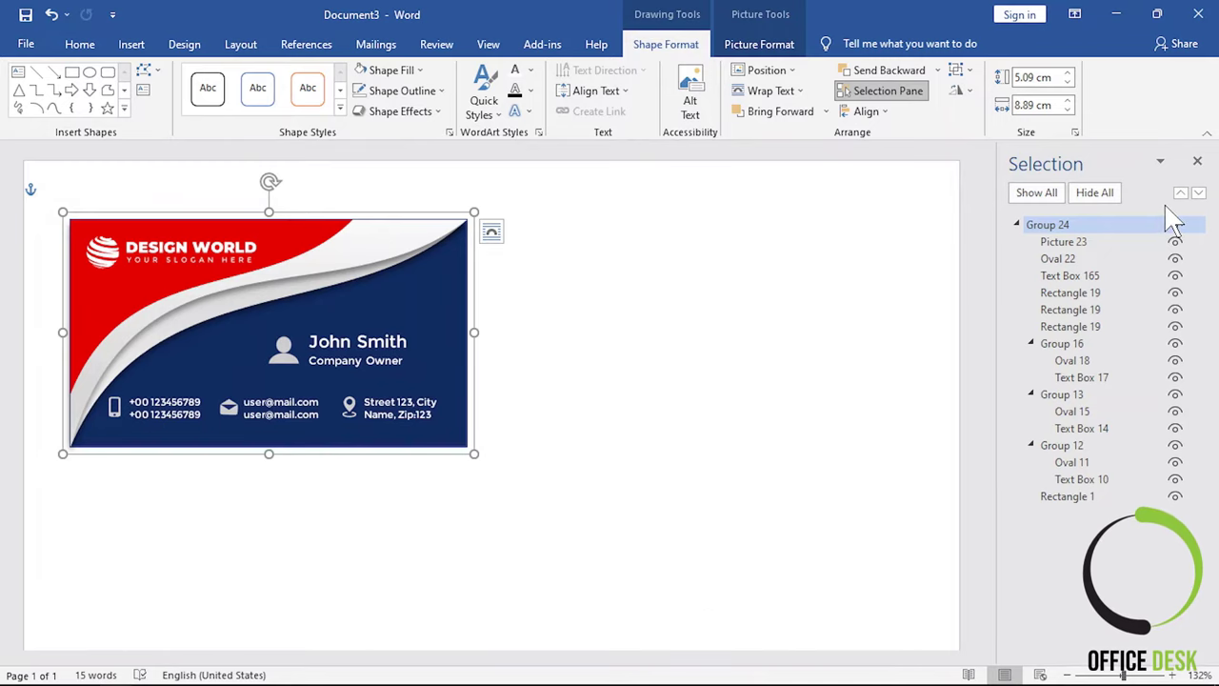
pyautogui.click(1197, 160)
pyautogui.click(827, 327)
pyautogui.click(512, 236)
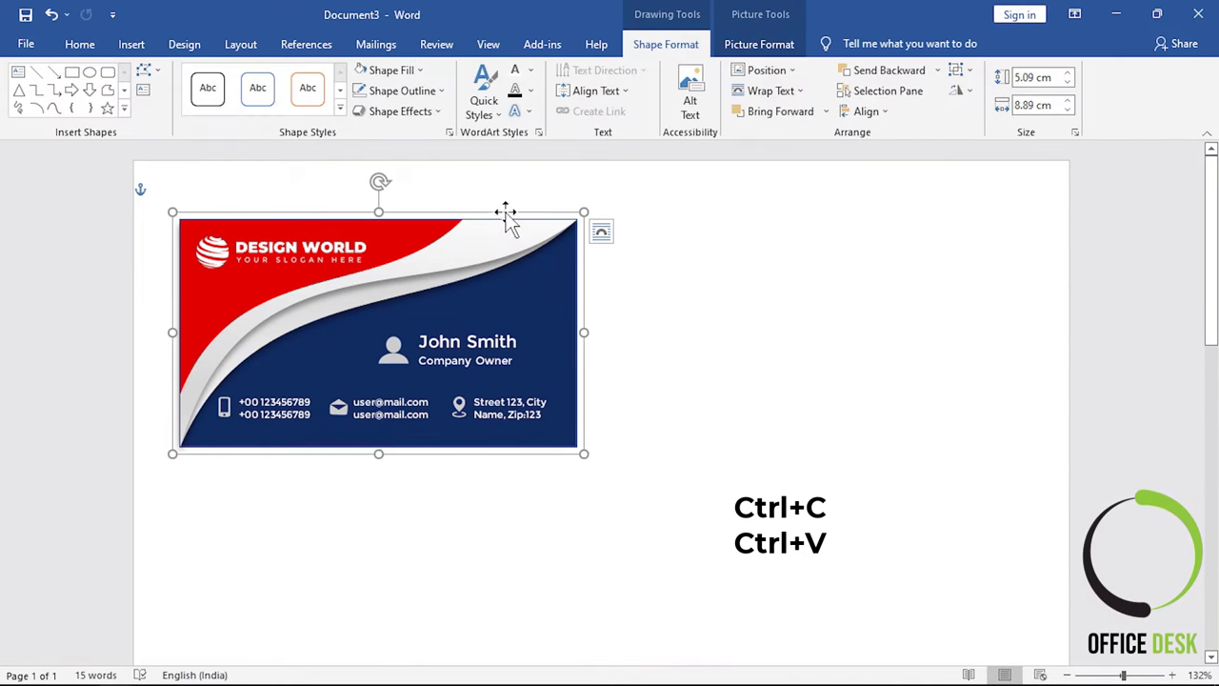
# - Paste a copy of the card directly beneath the original and bring up the zoom settings
pyautogui.hotkey('ctrl', 'v')
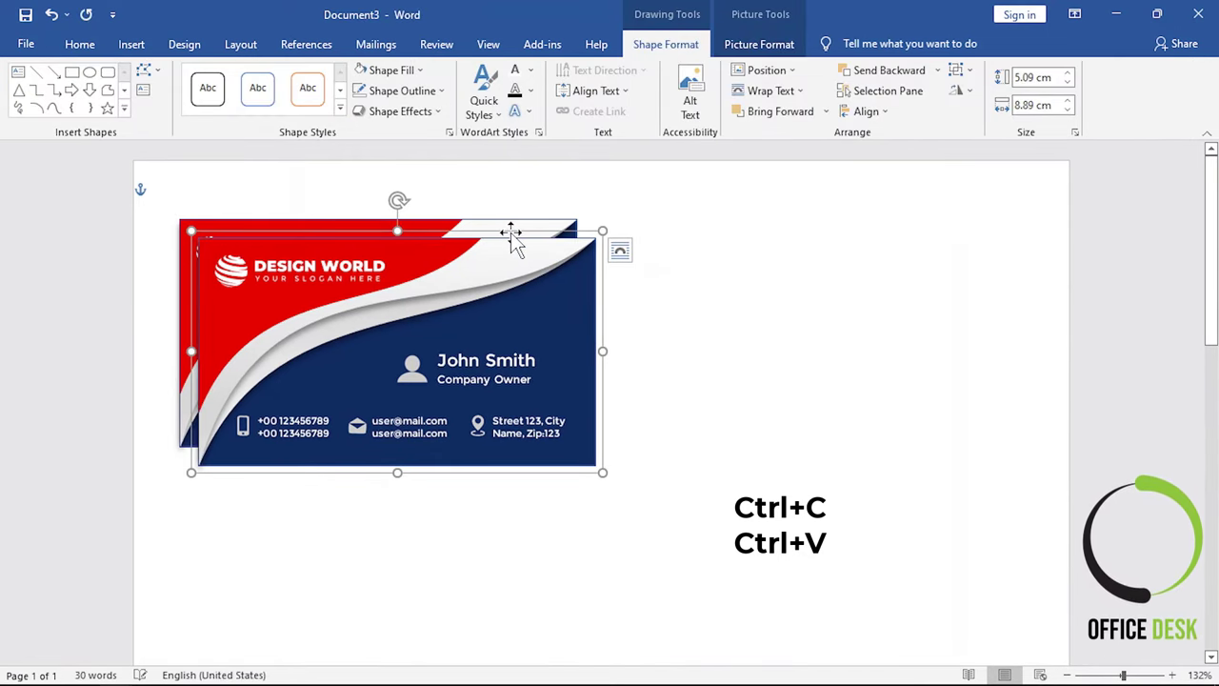
pyautogui.moveTo(588, 231)
pyautogui.mouseDown()
pyautogui.moveTo(874, 212)
pyautogui.moveTo(511, 455)
pyautogui.mouseUp()
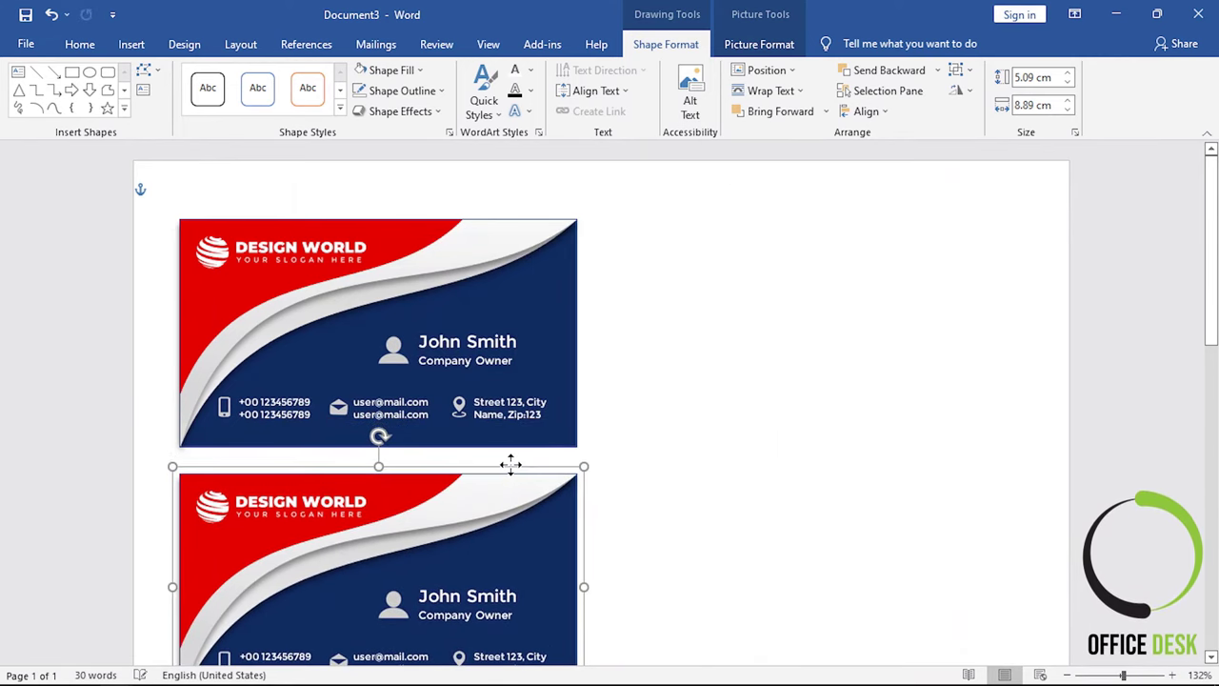
pyautogui.moveTo(510, 455); pyautogui.dragTo(510, 458)
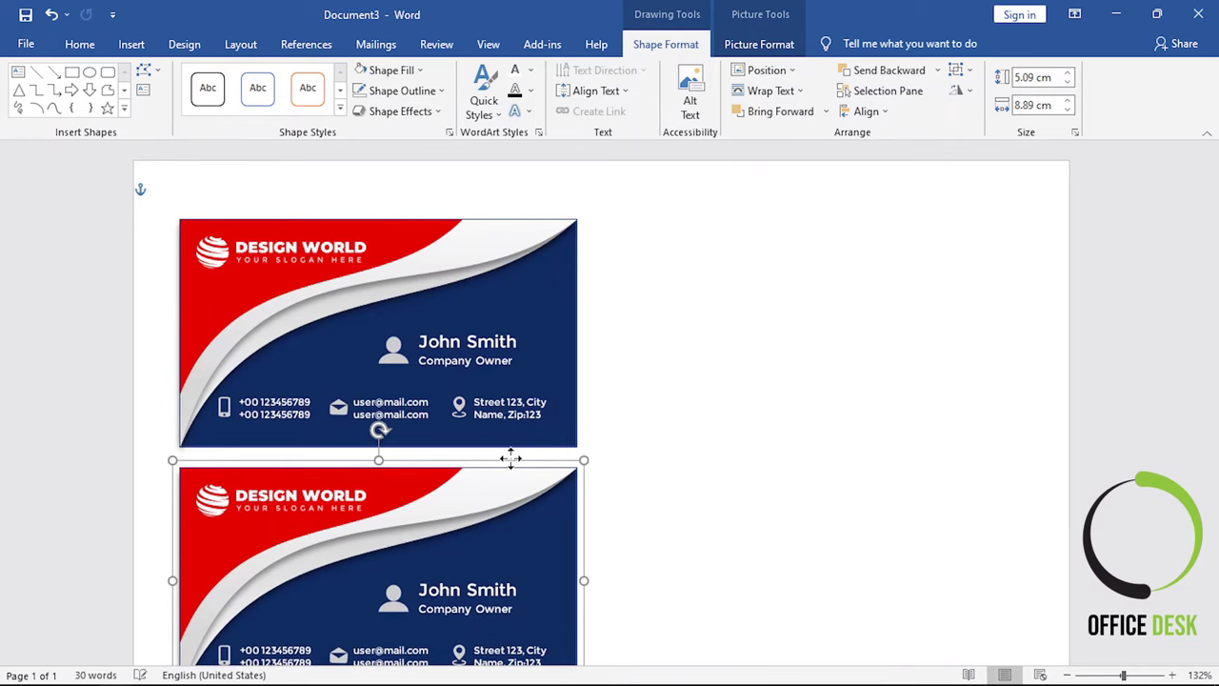
pyautogui.click(1198, 675)
# - Zoom to Whole Page and paste more card copies, stacking them down the column
pyautogui.click(614, 343)
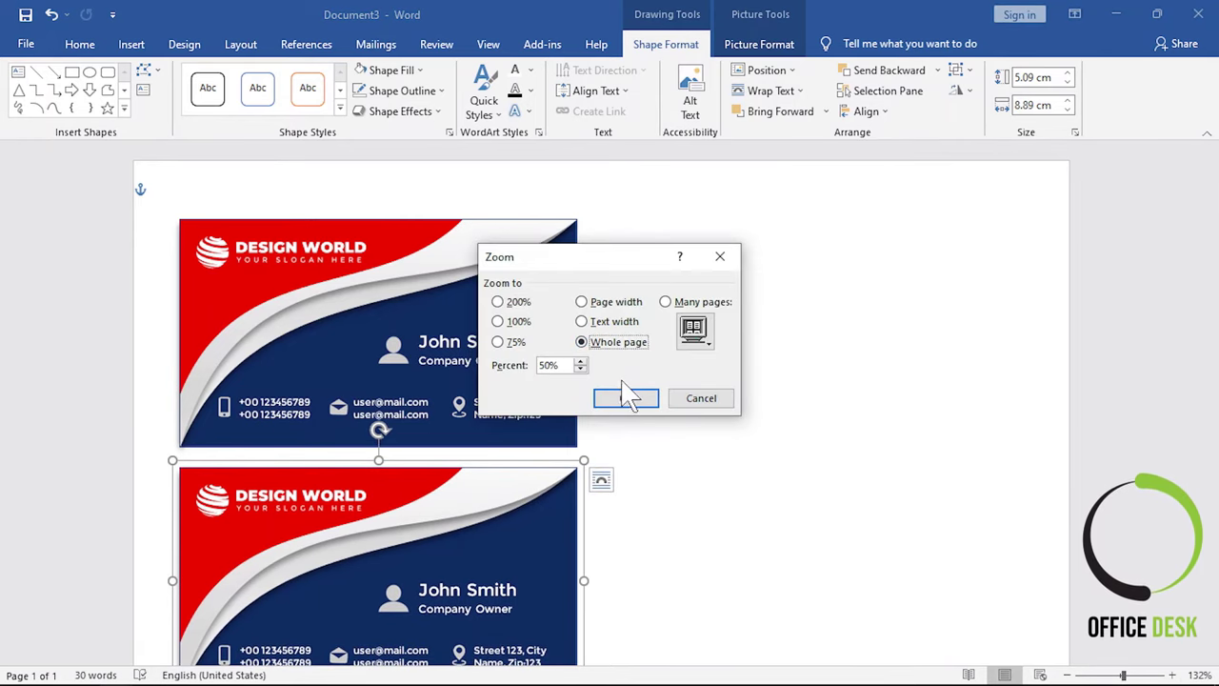
pyautogui.click(625, 397)
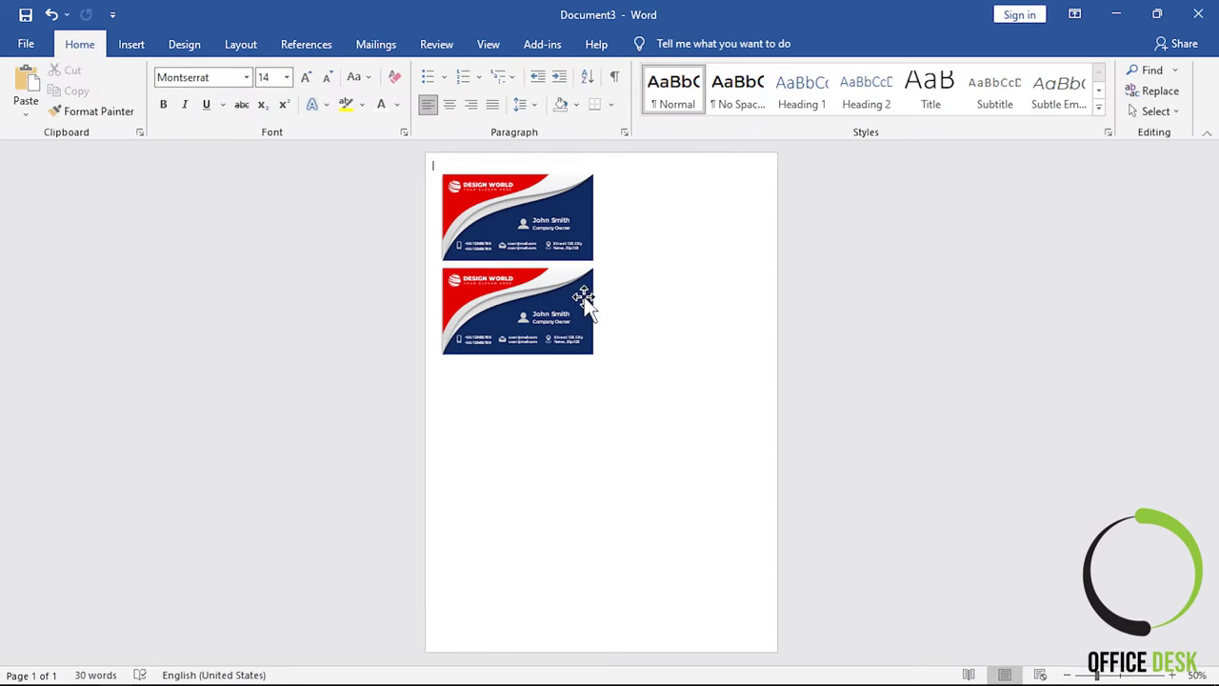
pyautogui.click(589, 293)
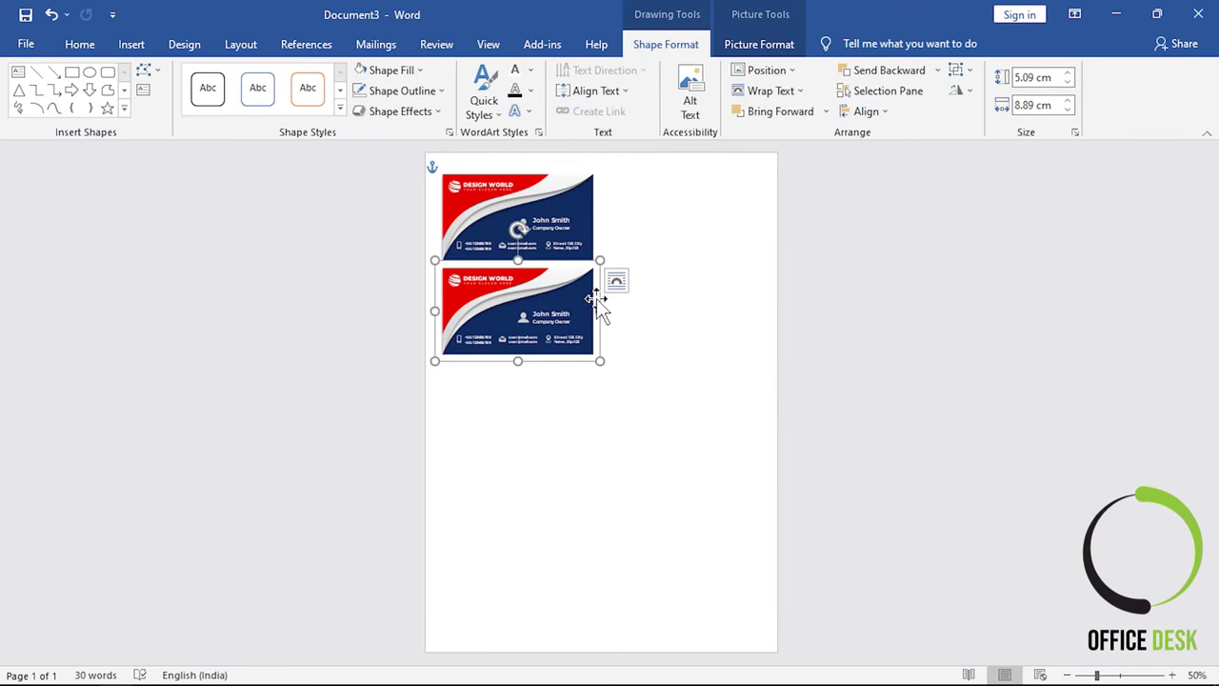
pyautogui.hotkey('ctrl', 'c')
pyautogui.hotkey('ctrl', 'v')
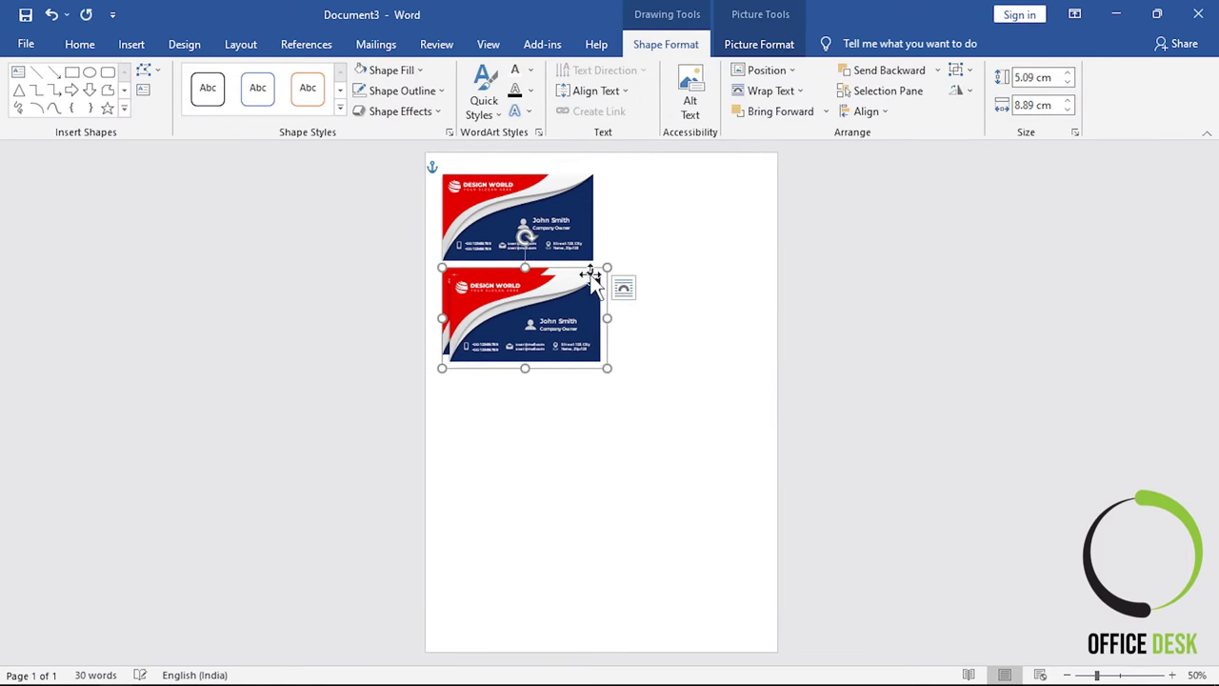
pyautogui.moveTo(592, 267)
pyautogui.mouseDown()
pyautogui.moveTo(575, 373)
pyautogui.moveTo(575, 359)
pyautogui.mouseUp()
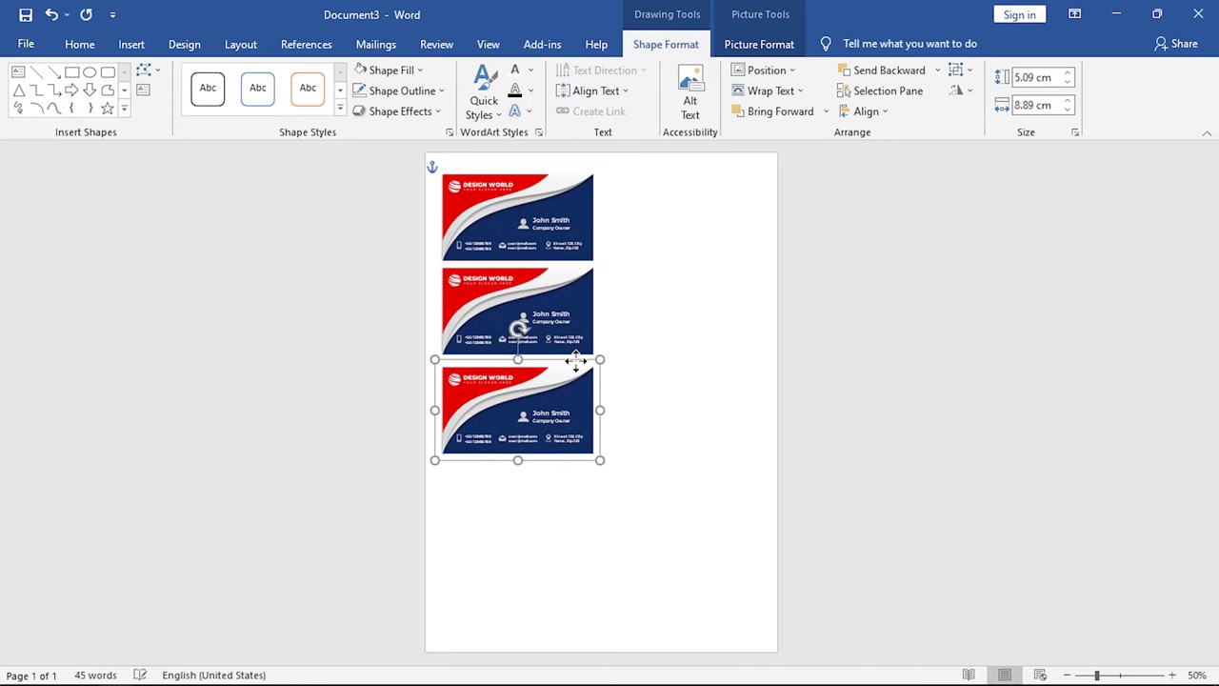
pyautogui.hotkey('ctrl', 'v')
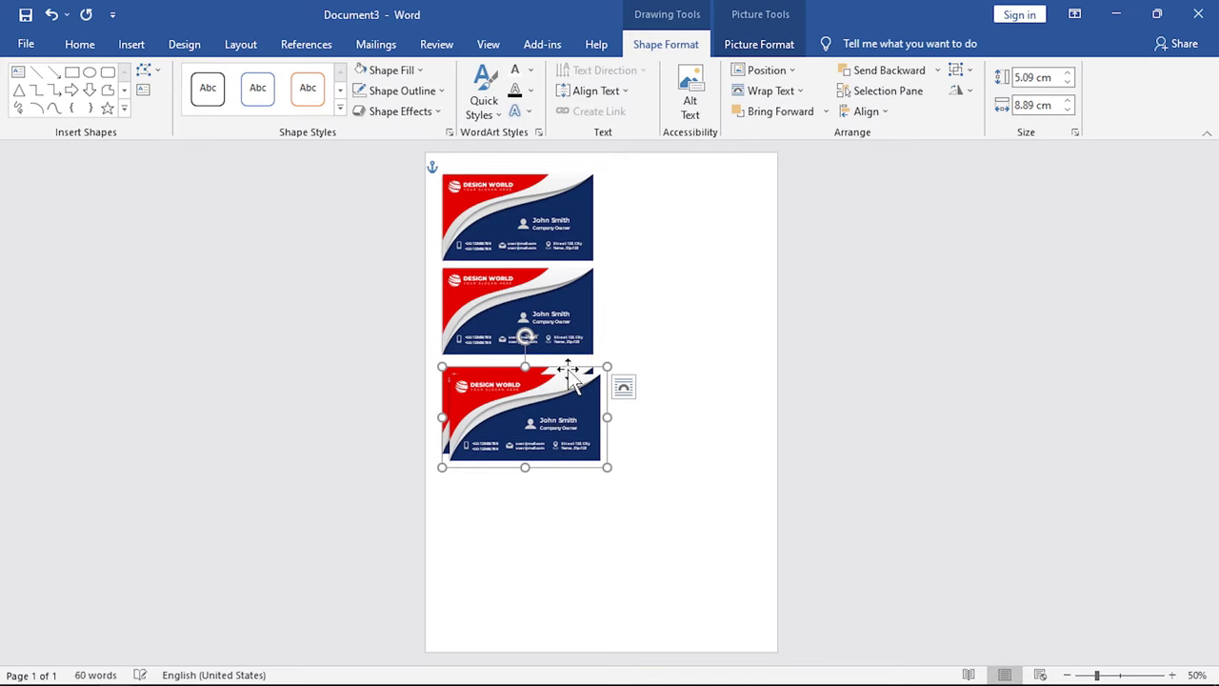
pyautogui.moveTo(568, 371); pyautogui.dragTo(558, 553)
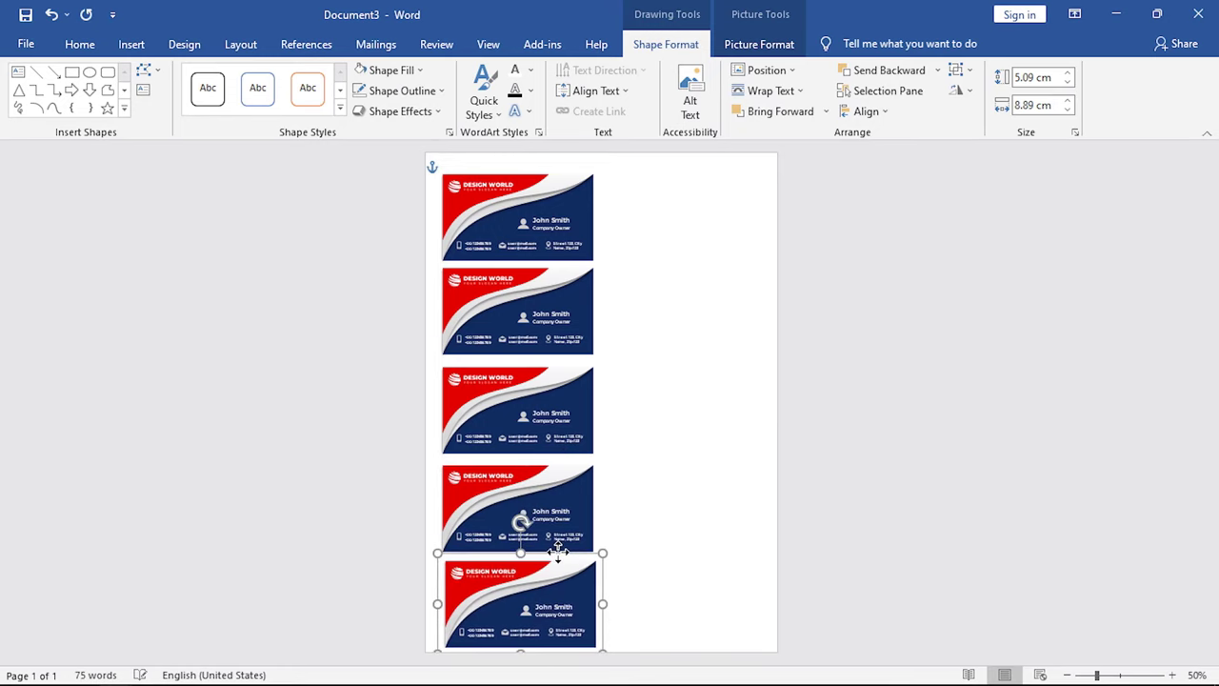
# - Select all five stacked cards together for alignment
pyautogui.keyDown('shift'); pyautogui.click(567, 484); pyautogui.keyUp('shift')
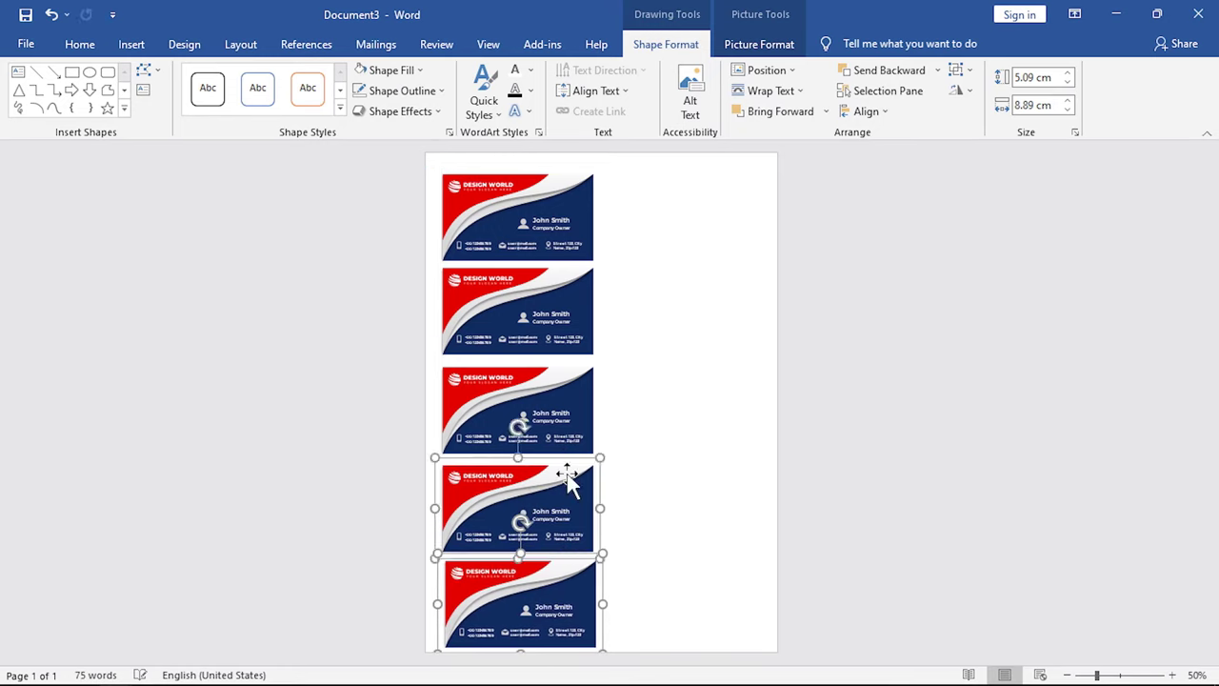
pyautogui.keyDown('shift'); pyautogui.click(581, 395); pyautogui.keyUp('shift')
pyautogui.keyDown('shift'); pyautogui.click(579, 320); pyautogui.keyUp('shift')
pyautogui.keyDown('shift'); pyautogui.click(567, 211); pyautogui.keyUp('shift')
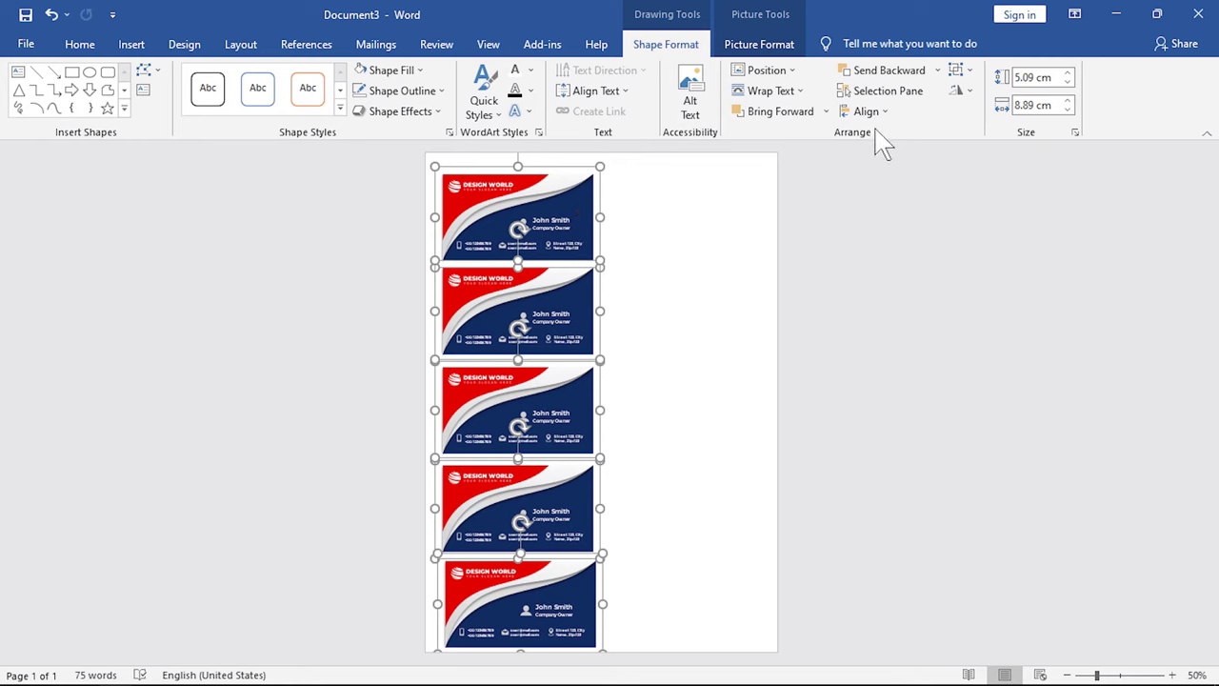
pyautogui.click(867, 111)
# - Distribute the five cards vertically, align them left, and nudge the column up
pyautogui.click(886, 286)
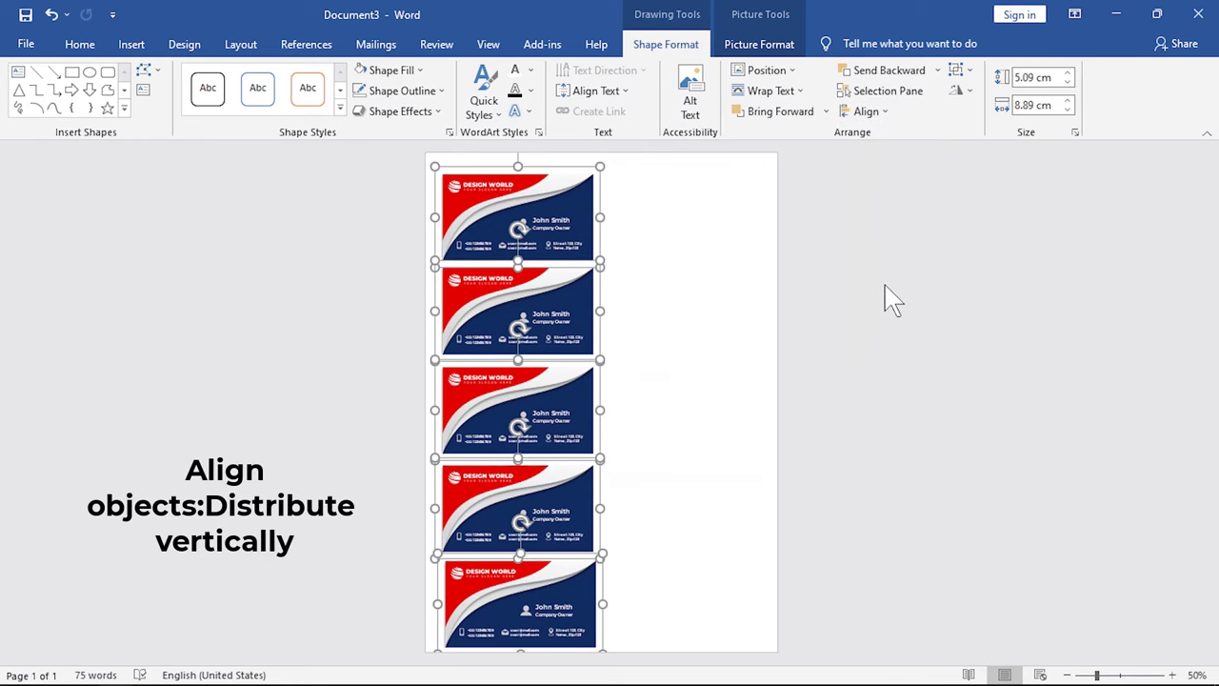
pyautogui.click(878, 109)
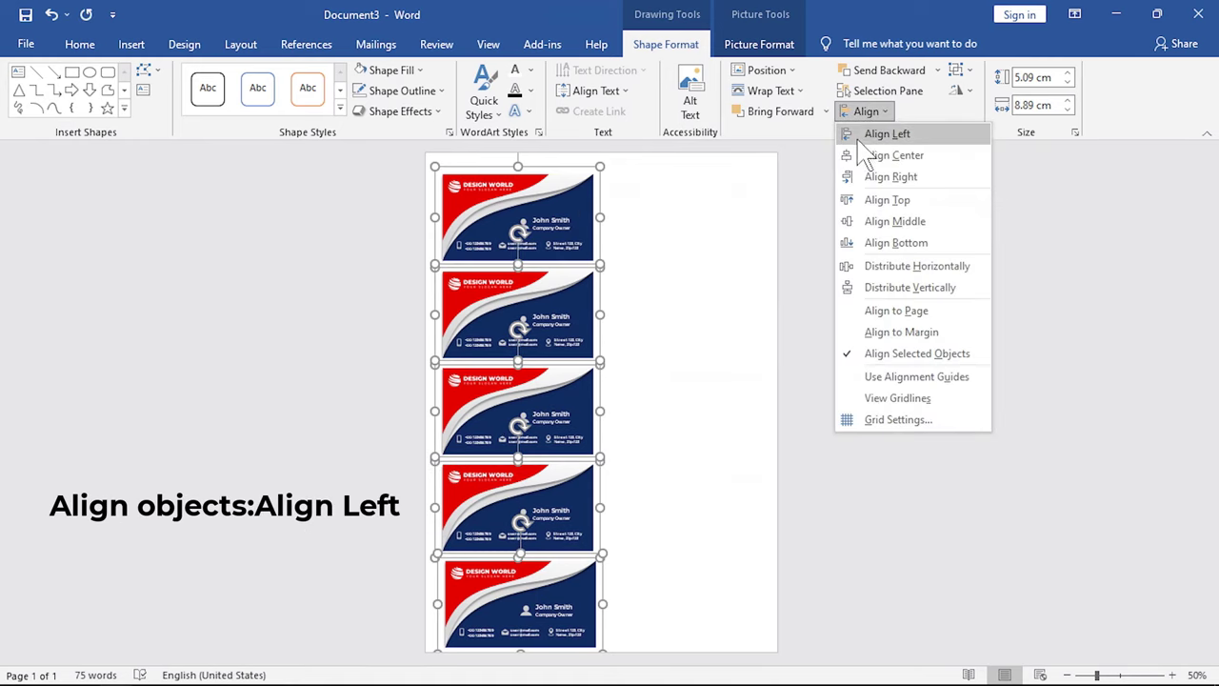
pyautogui.click(885, 133)
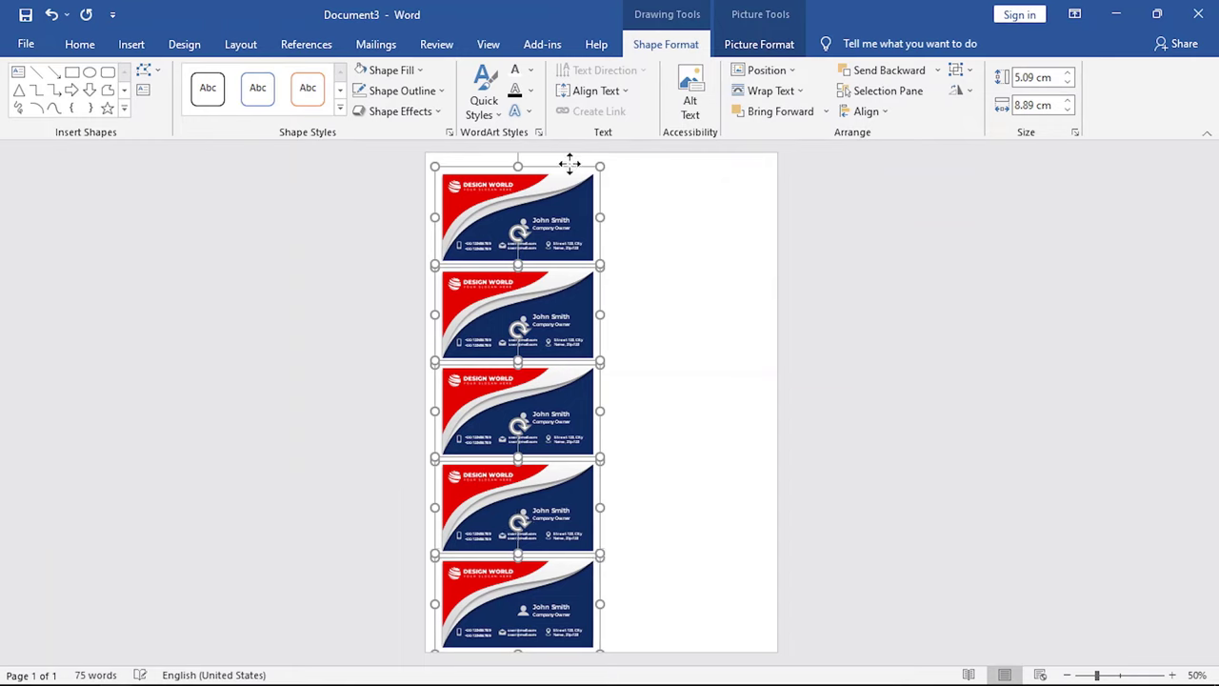
pyautogui.press('Up')
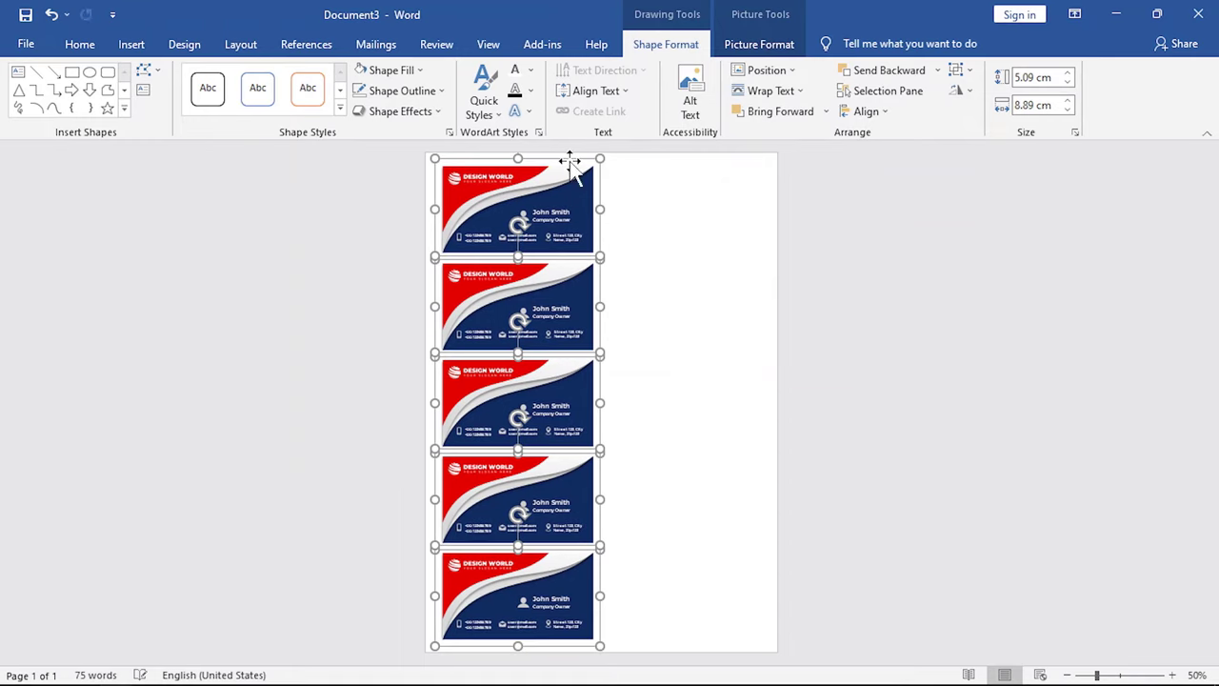
# - Duplicate the column of five cards and move the copy to the right
pyautogui.hotkey('ctrl', 'c')
pyautogui.hotkey('ctrl', 'v')
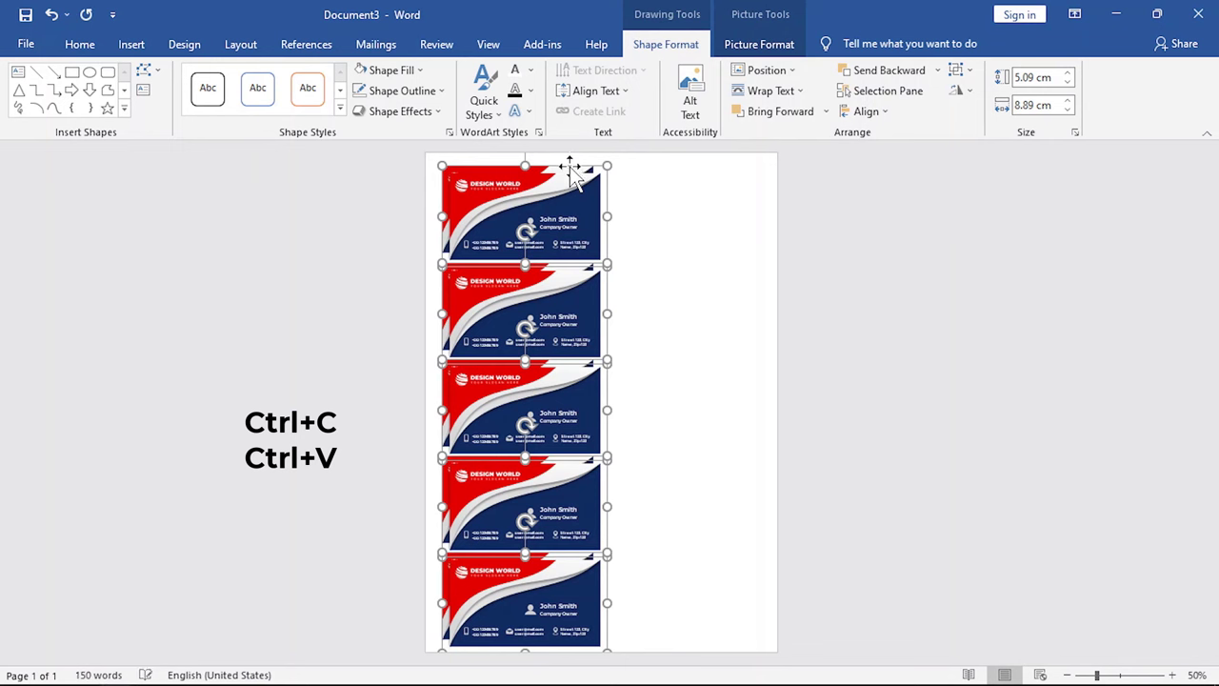
pyautogui.moveTo(649, 167); pyautogui.dragTo(732, 159)
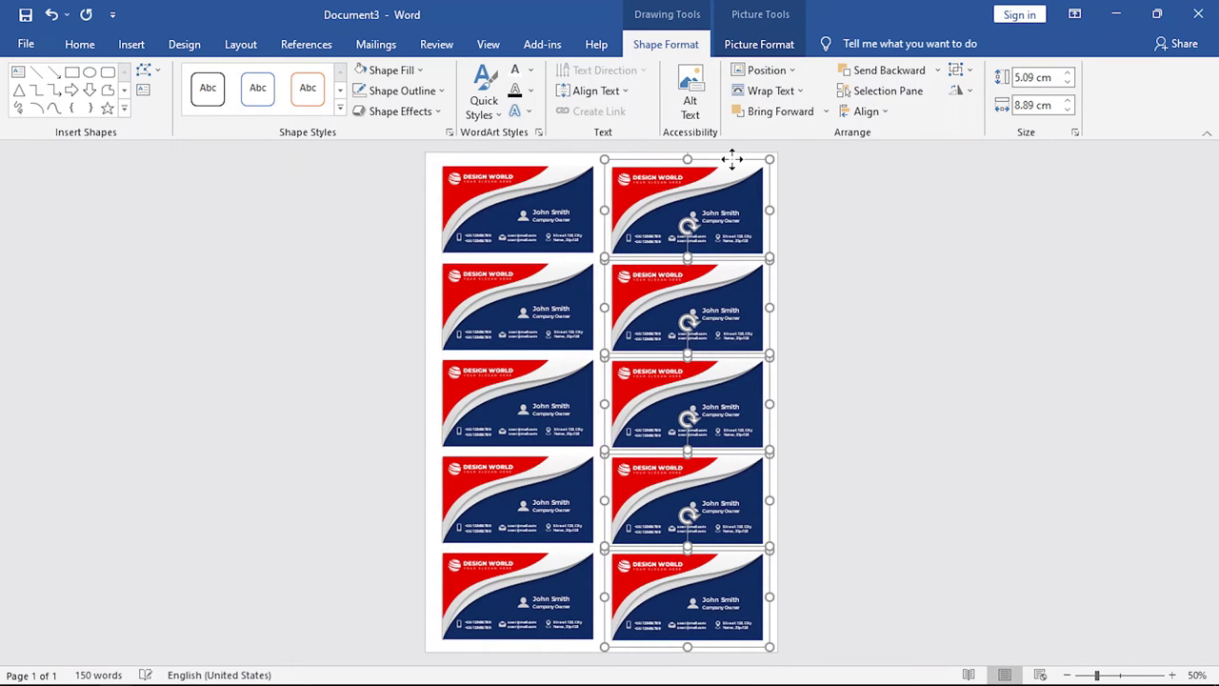
# - Set the zoom to 100% and scroll down through the ten finished cards
pyautogui.click(877, 300)
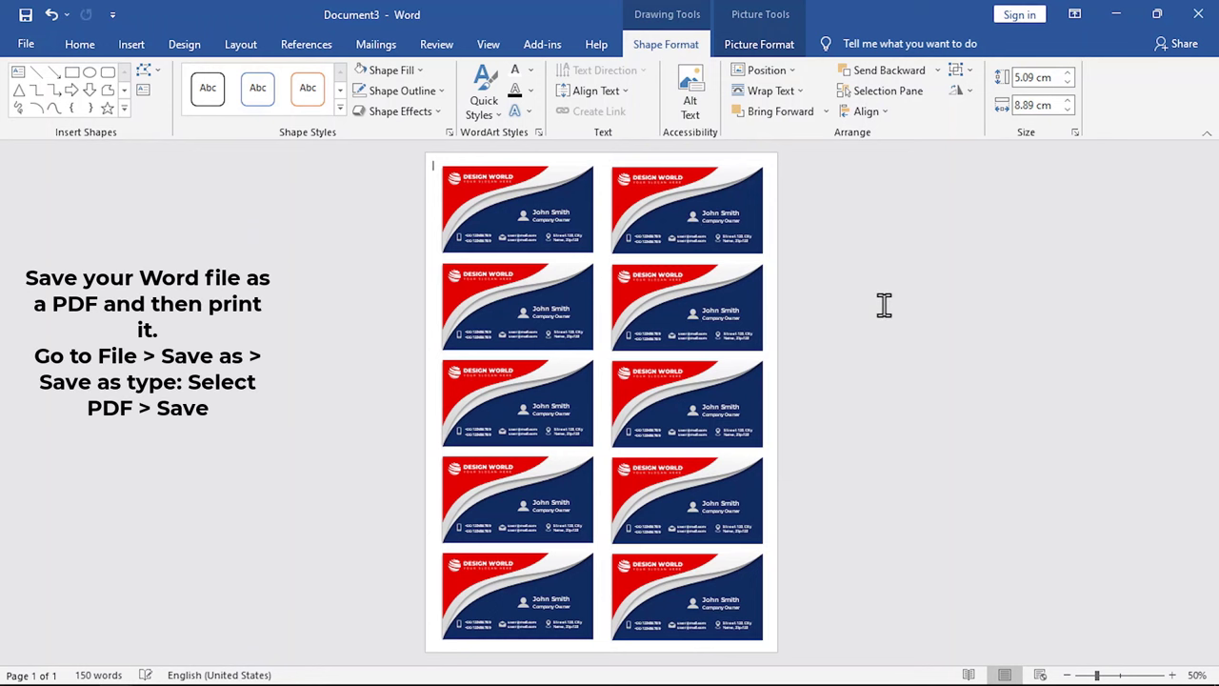
pyautogui.click(1115, 675)
pyautogui.click(1120, 675)
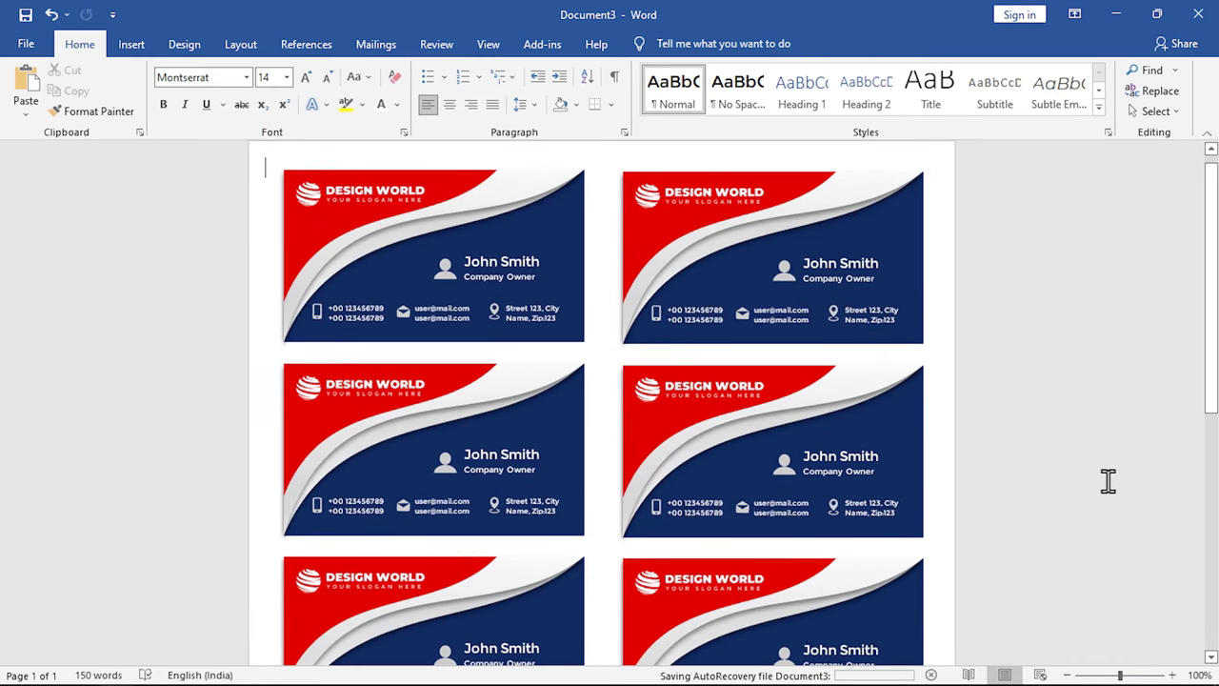
pyautogui.scroll(-3, 1108, 481)
pyautogui.scroll(-3, 1108, 481)
pyautogui.scroll(-3, 1107, 481)
pyautogui.scroll(-3, 1108, 481)
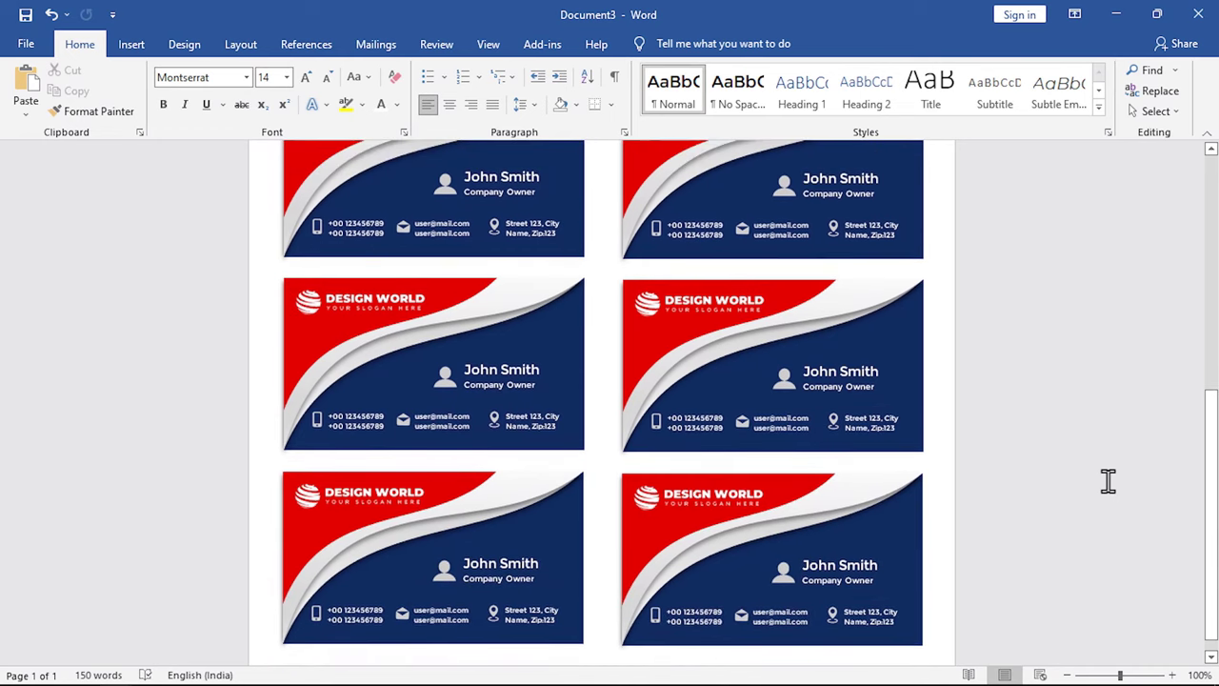